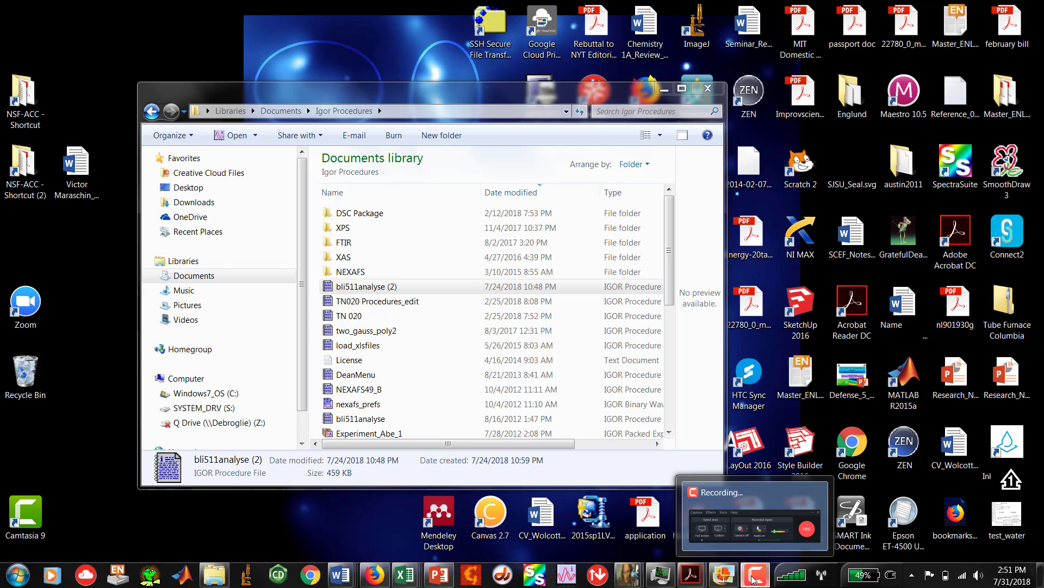
Start Igor Pro and open the procedure file bli511analyse (2) from the Igor Procedures folder as read-only
mouse_move(748, 514)
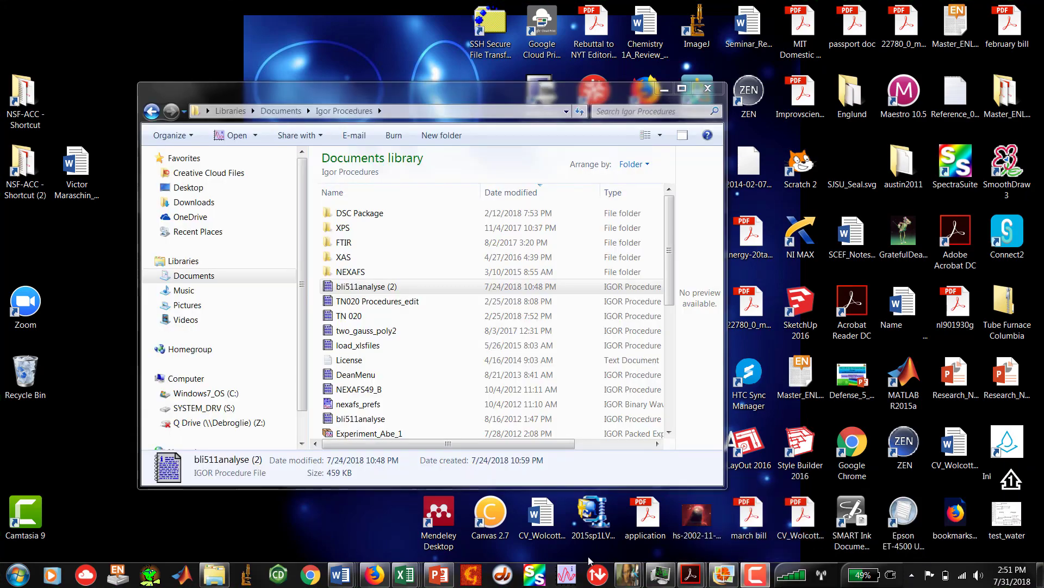
click(566, 574)
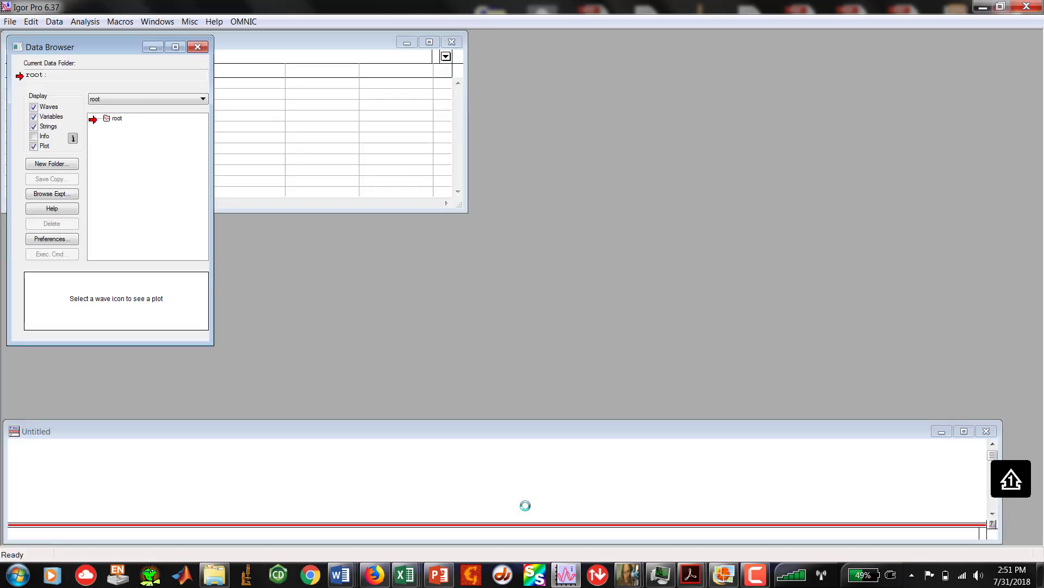
click(217, 576)
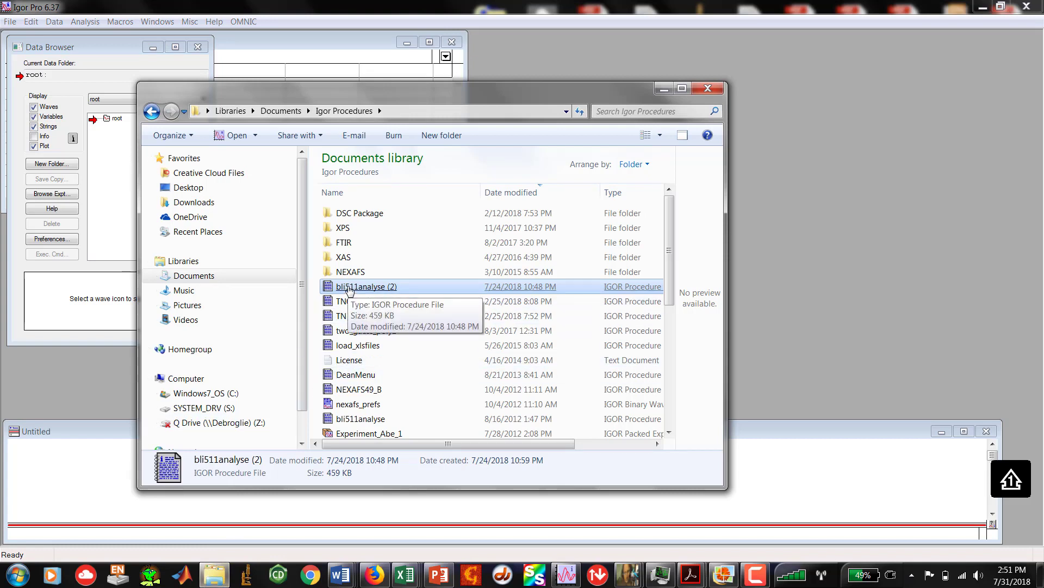
double_click(349, 287)
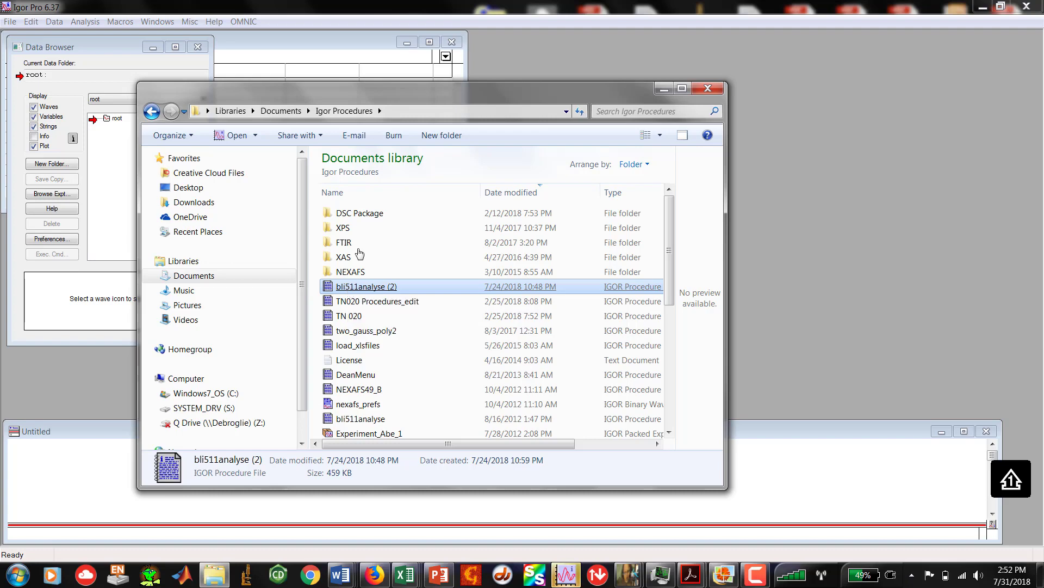
drag(492, 96, 881, 167)
drag(737, 244, 580, 302)
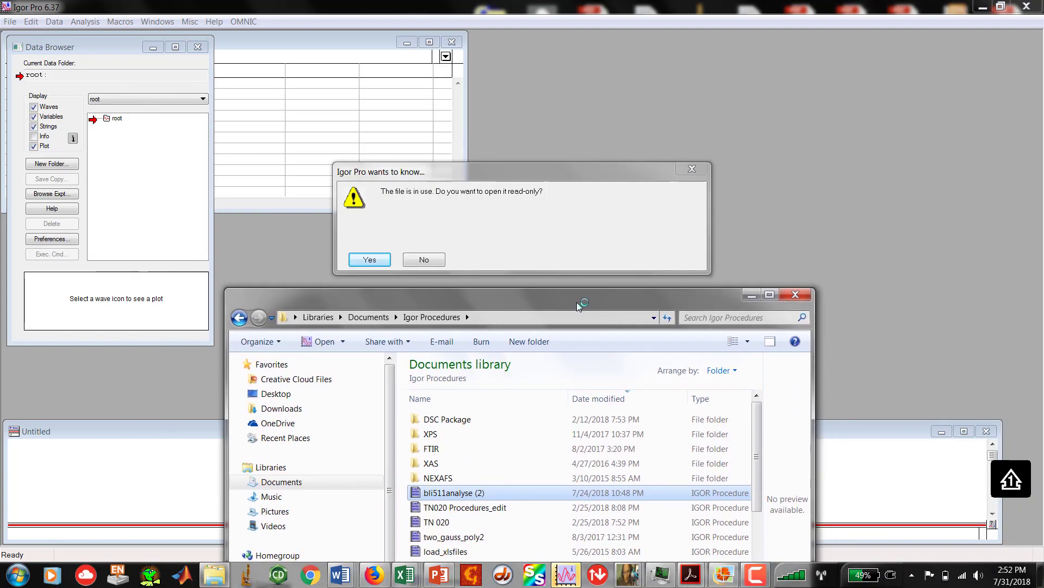
click(457, 176)
click(370, 260)
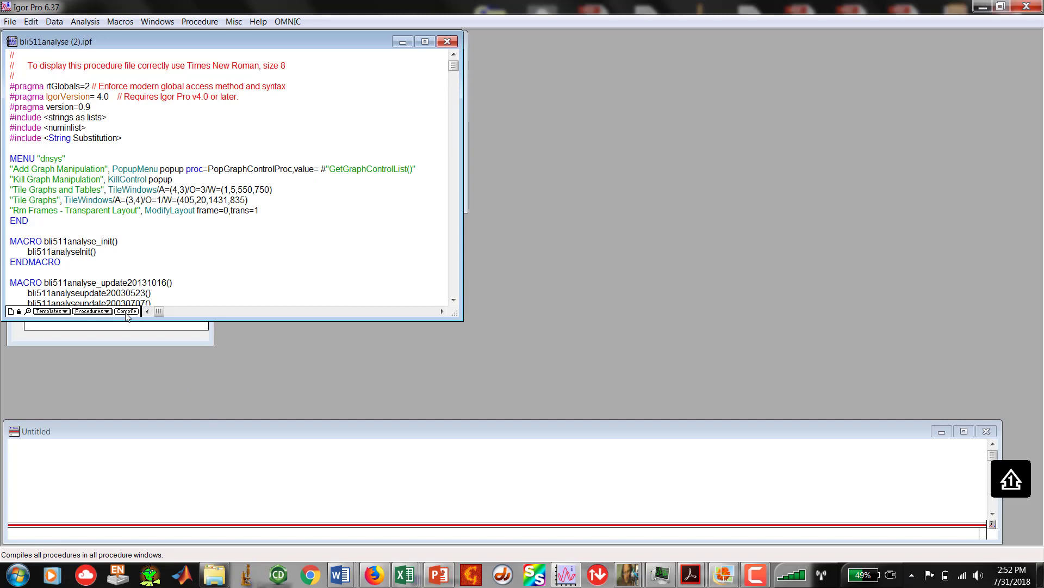
Compile the bli511analyse (2) procedure and run the bli511analyse_init macro
click(126, 311)
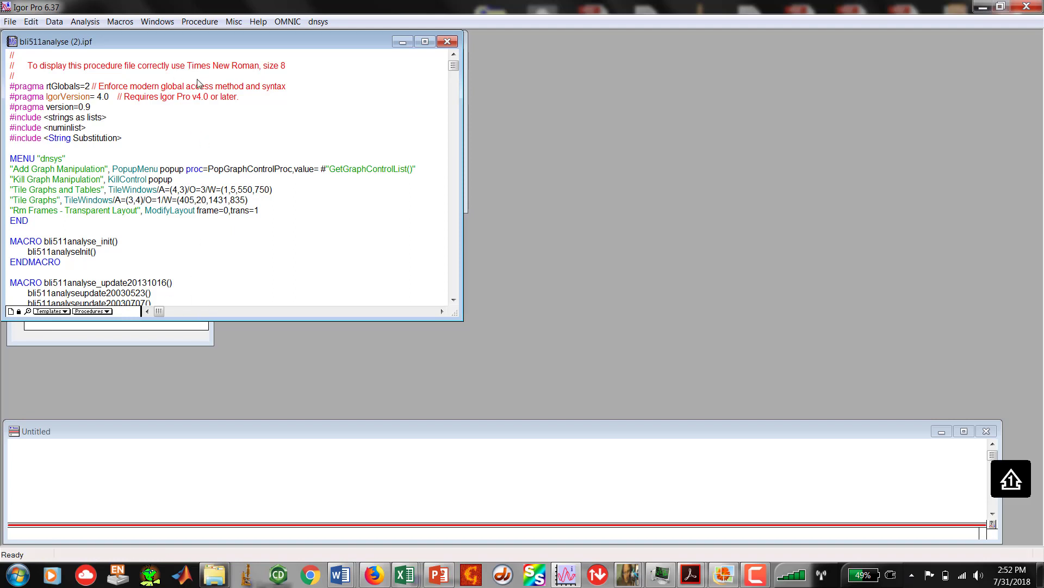
click(122, 23)
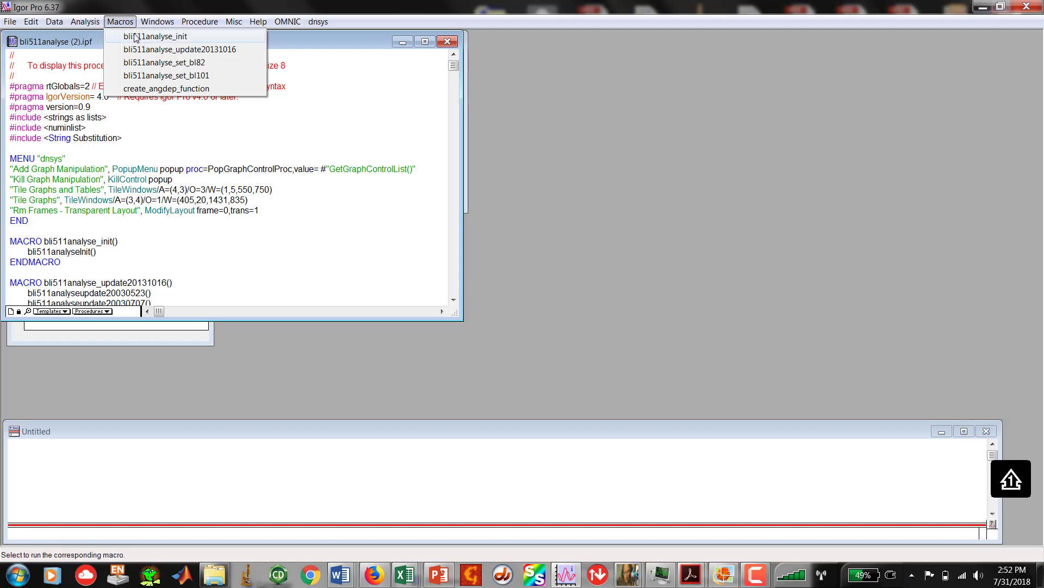
click(134, 36)
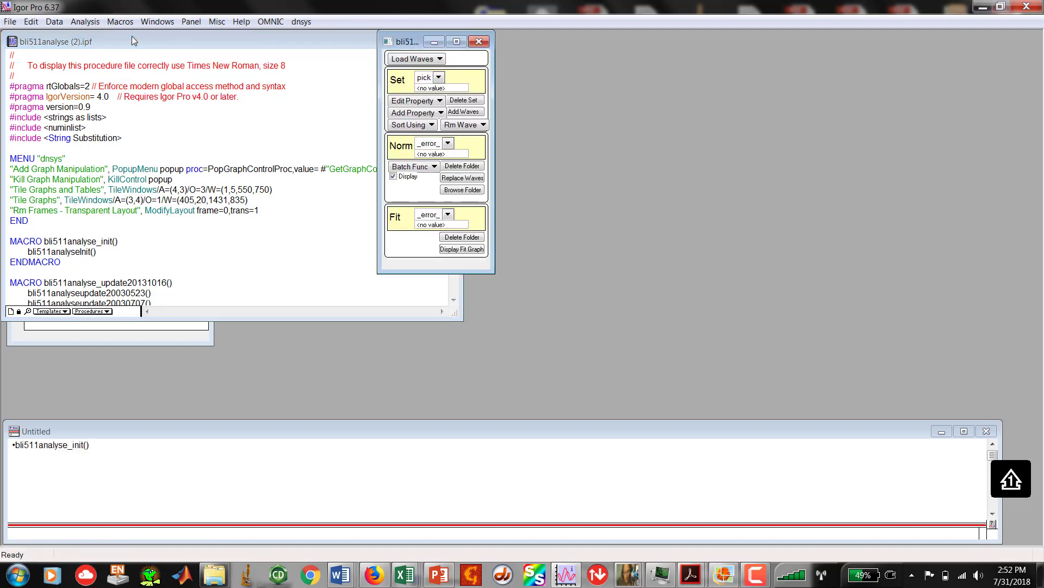
Run the bli511analyse_update20131016 macro and the bli511analyse_set_bl82 macro
click(120, 21)
mouse_move(146, 22)
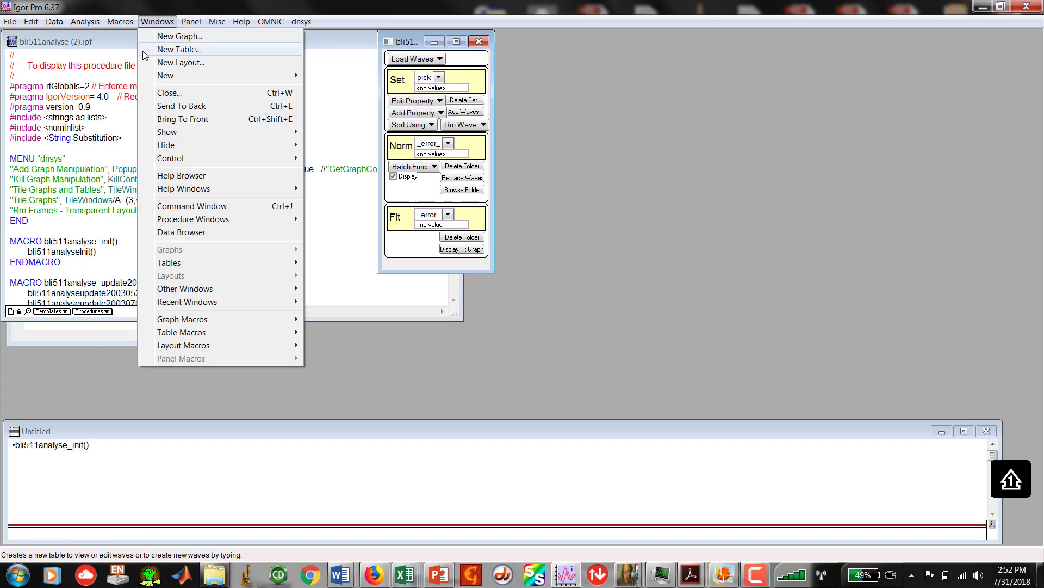
click(135, 51)
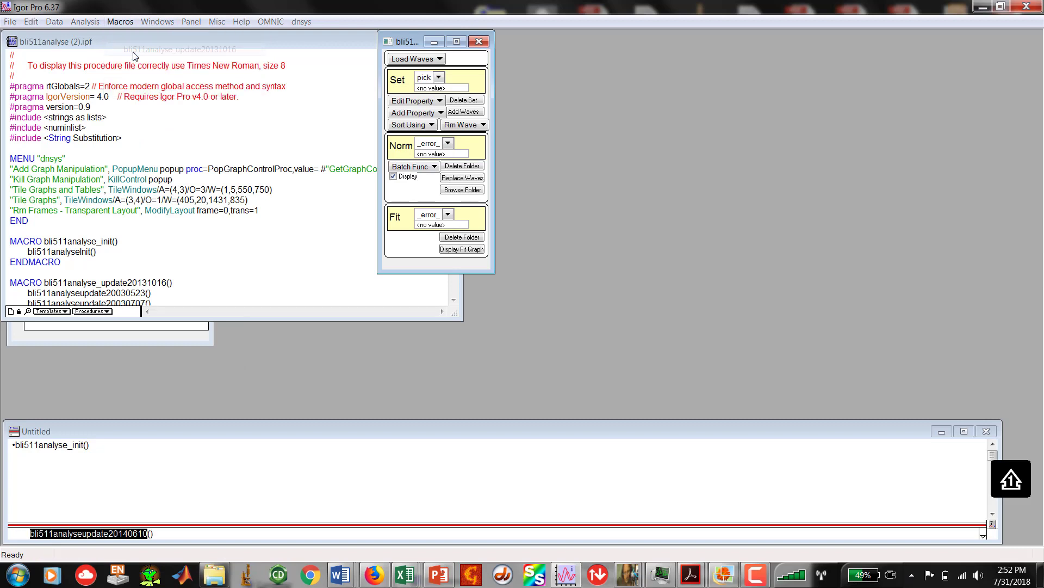
click(119, 23)
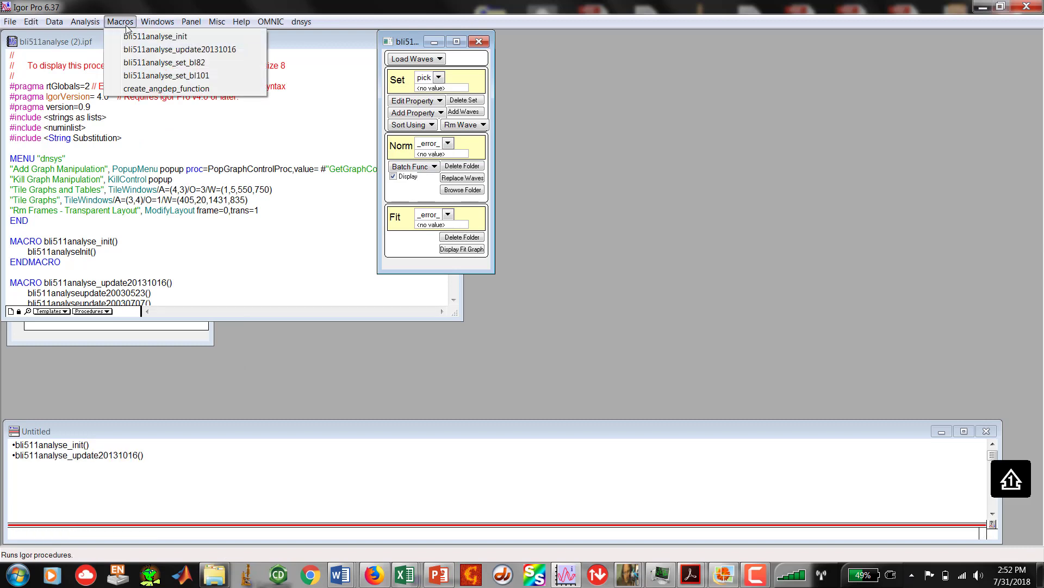
click(139, 63)
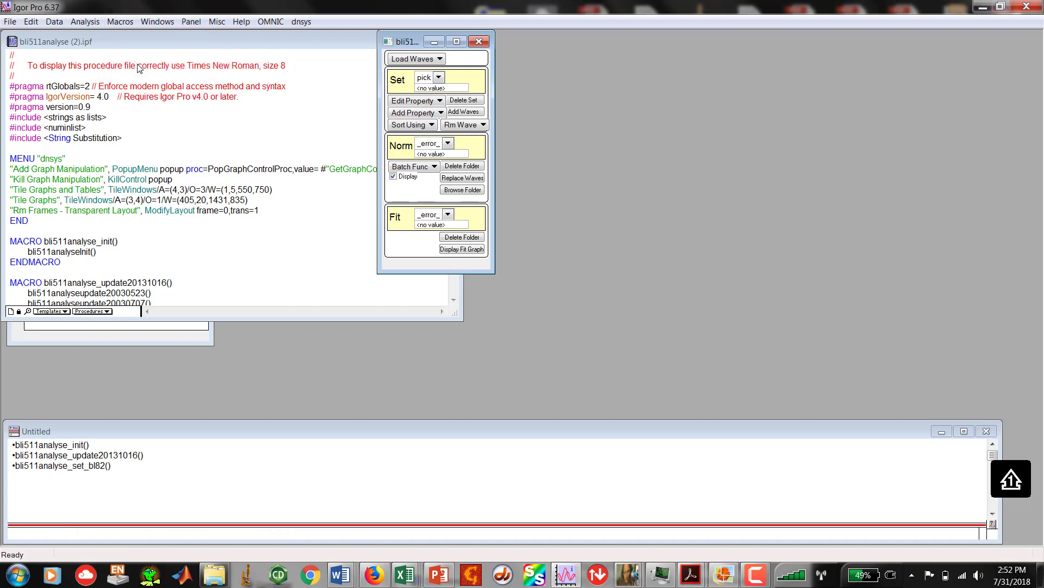
click(753, 576)
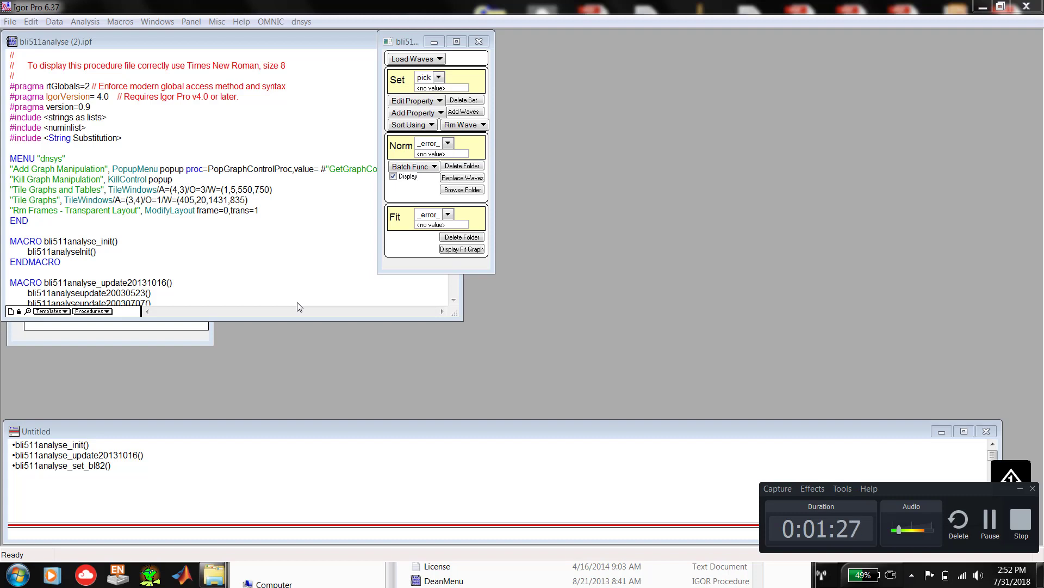
click(127, 24)
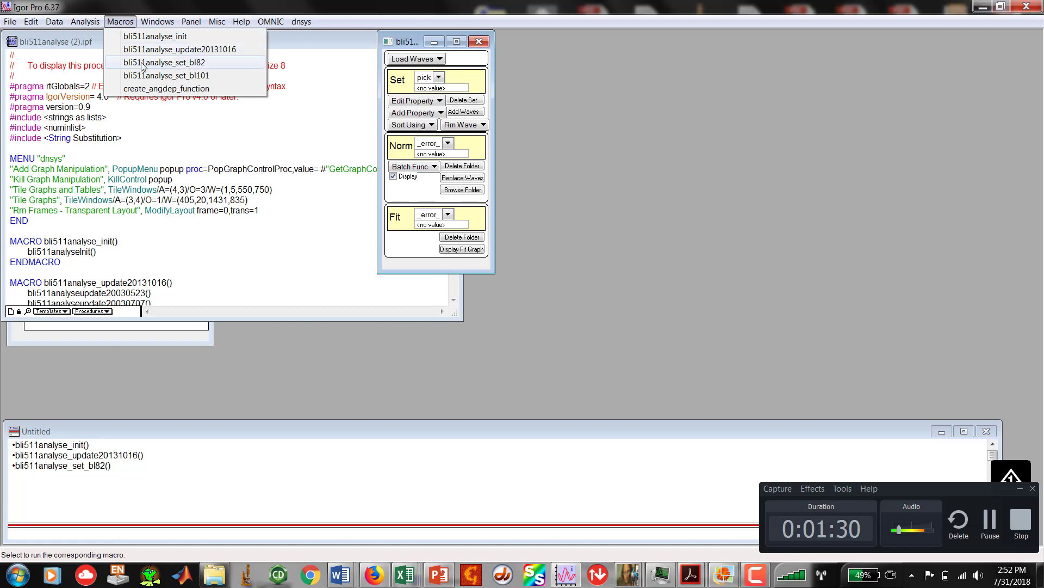
Rearrange the procedure window and the bli511analyse panel so that they no longer overlap
click(329, 44)
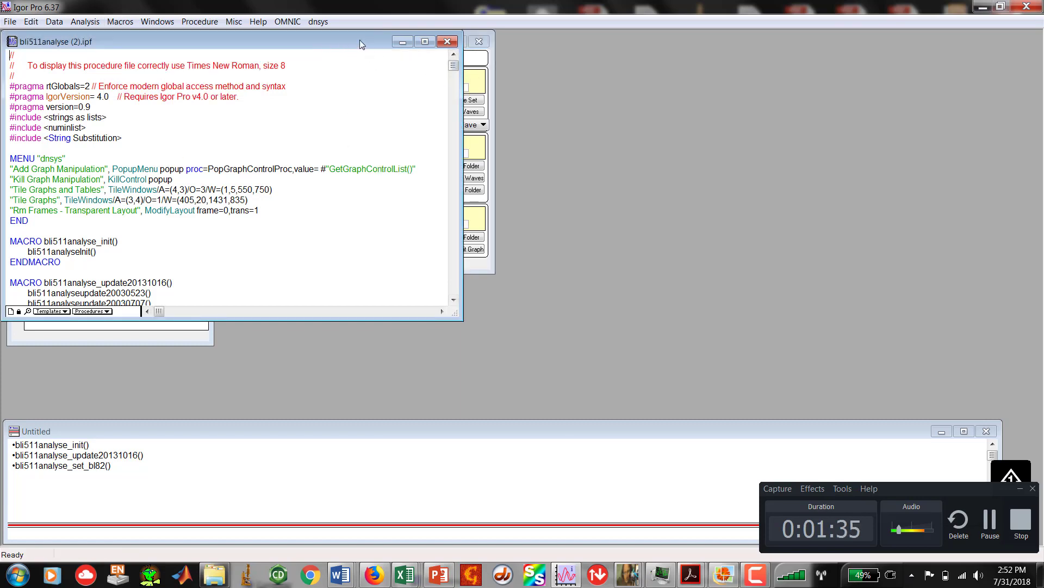
drag(369, 39, 615, 43)
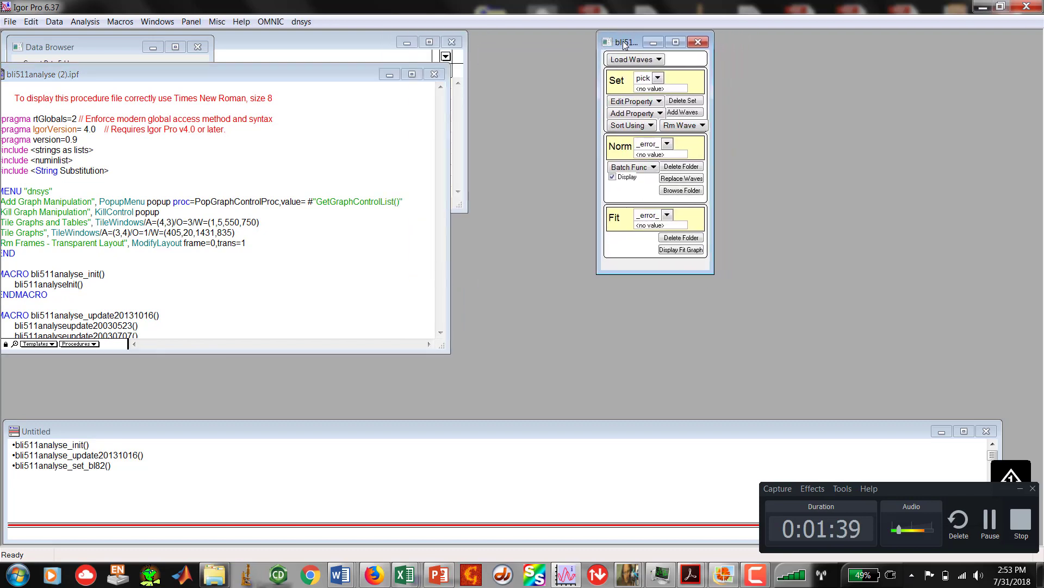
Start a SPECDAT scan load and browse to San Jose State\Research\NEXAFS\Data\20180605 as the data location
click(650, 61)
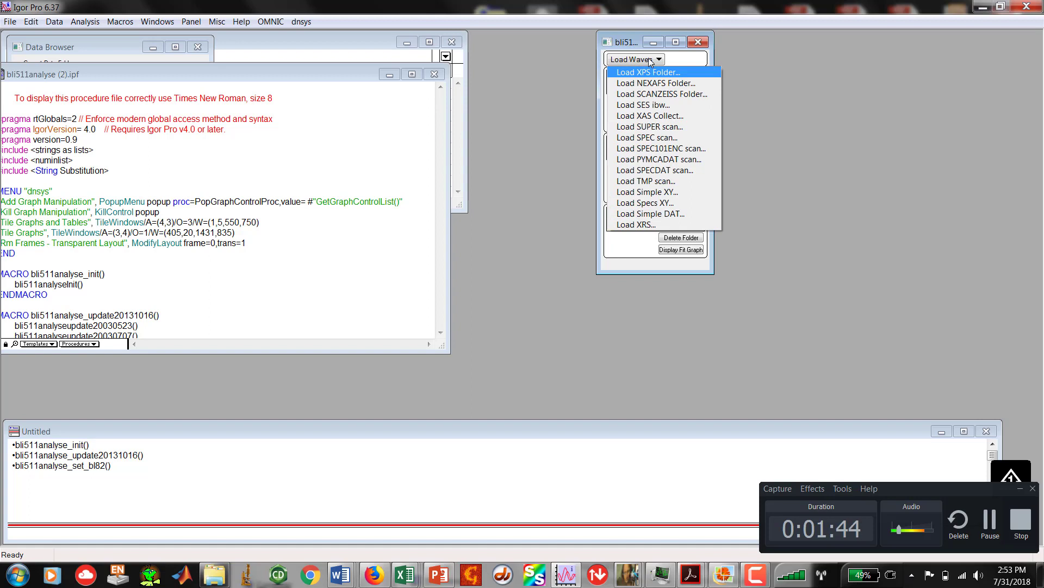
click(650, 170)
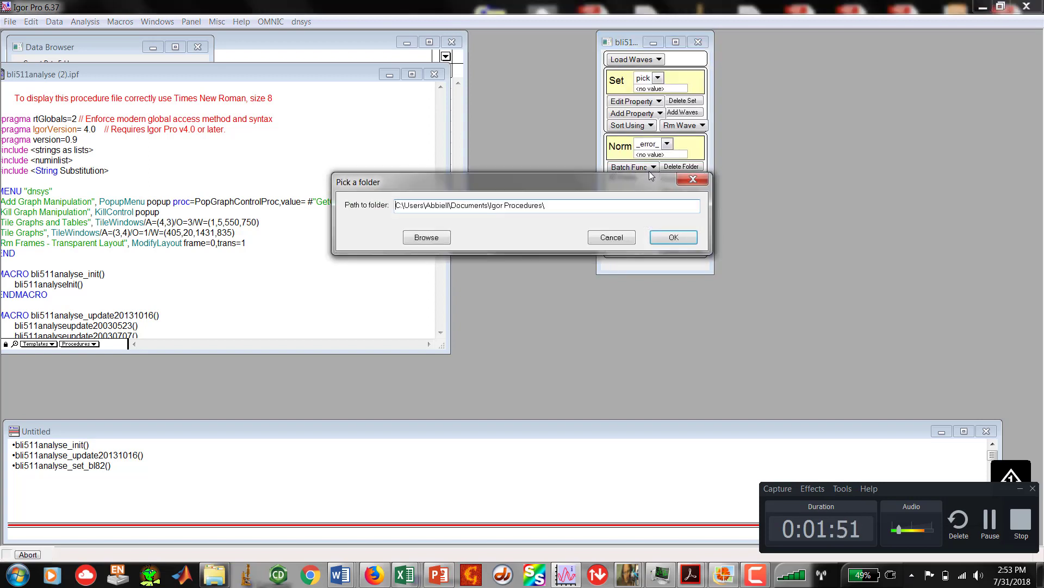
click(426, 243)
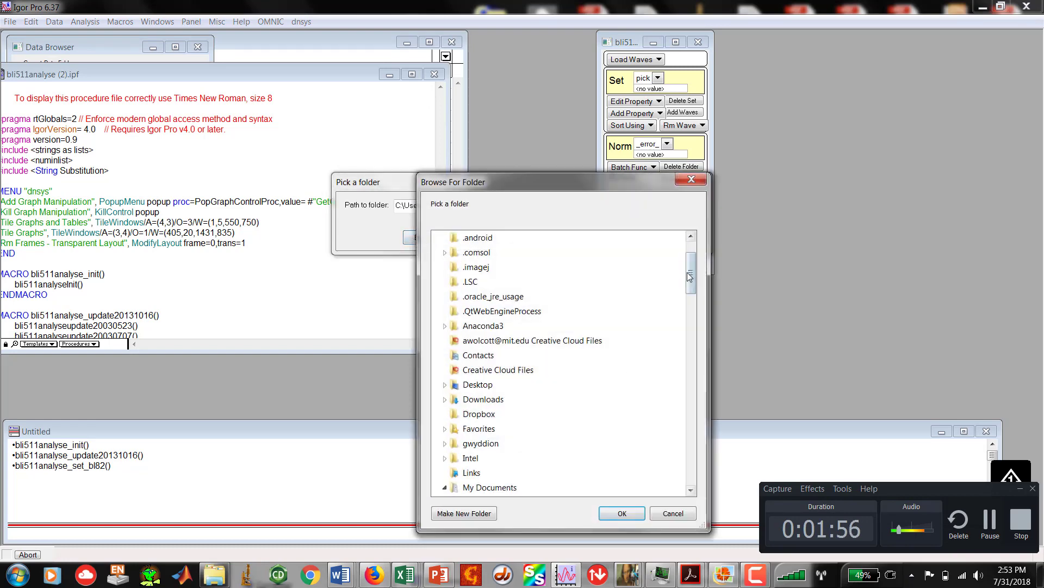
drag(692, 274, 690, 353)
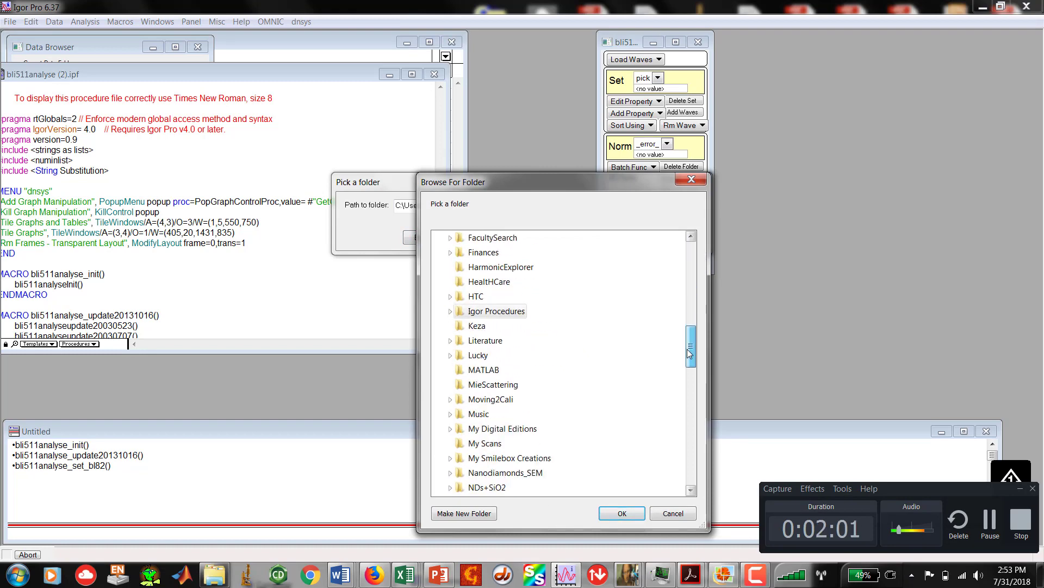
drag(689, 353, 686, 402)
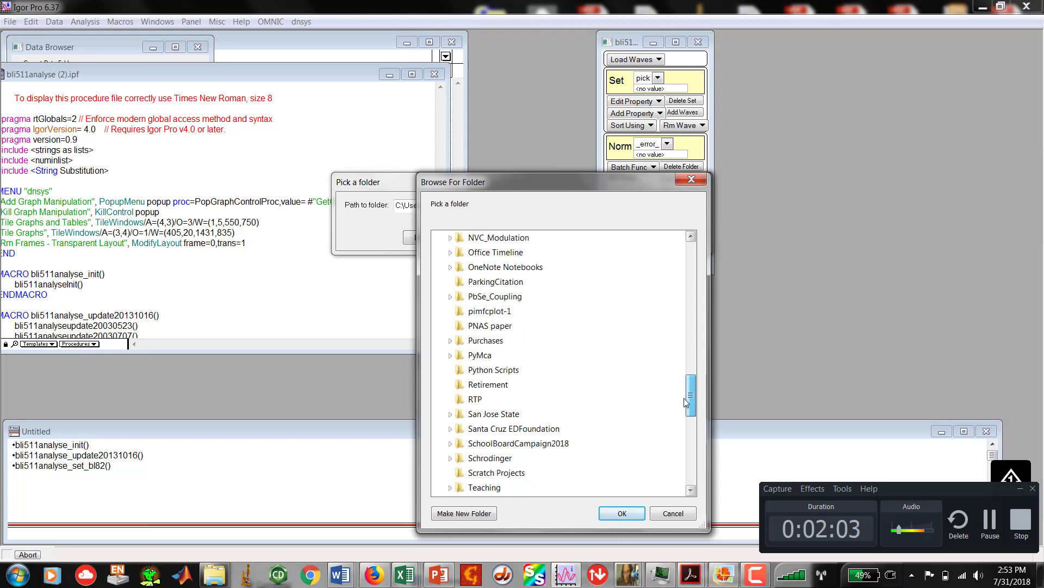
click(450, 414)
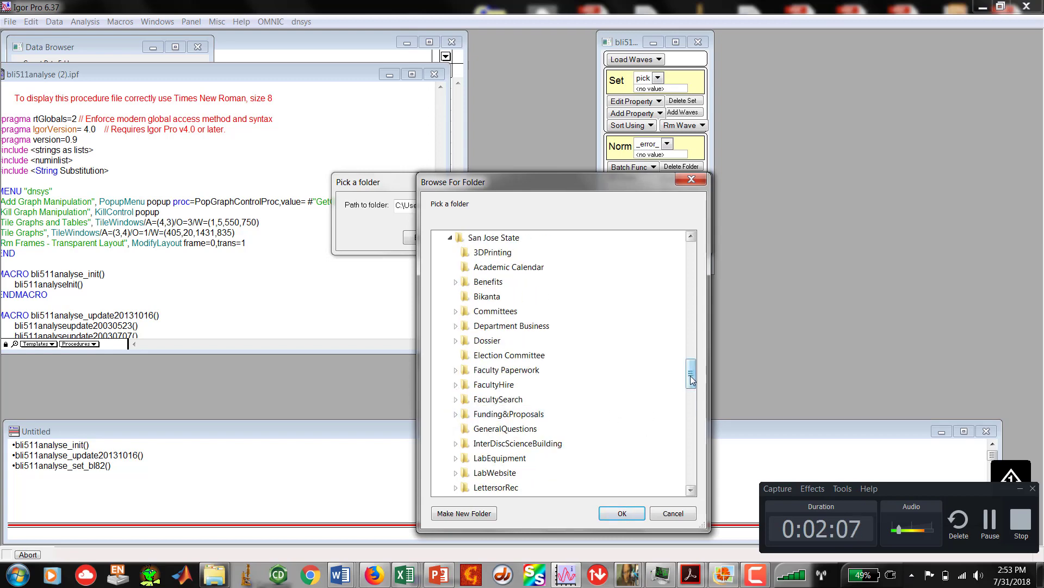
drag(692, 379, 705, 417)
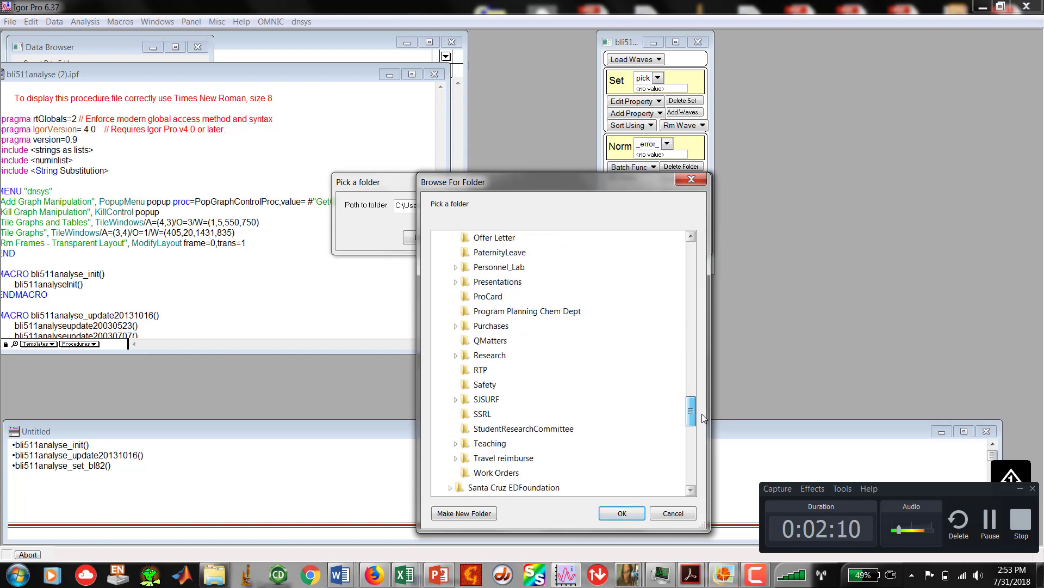
click(456, 356)
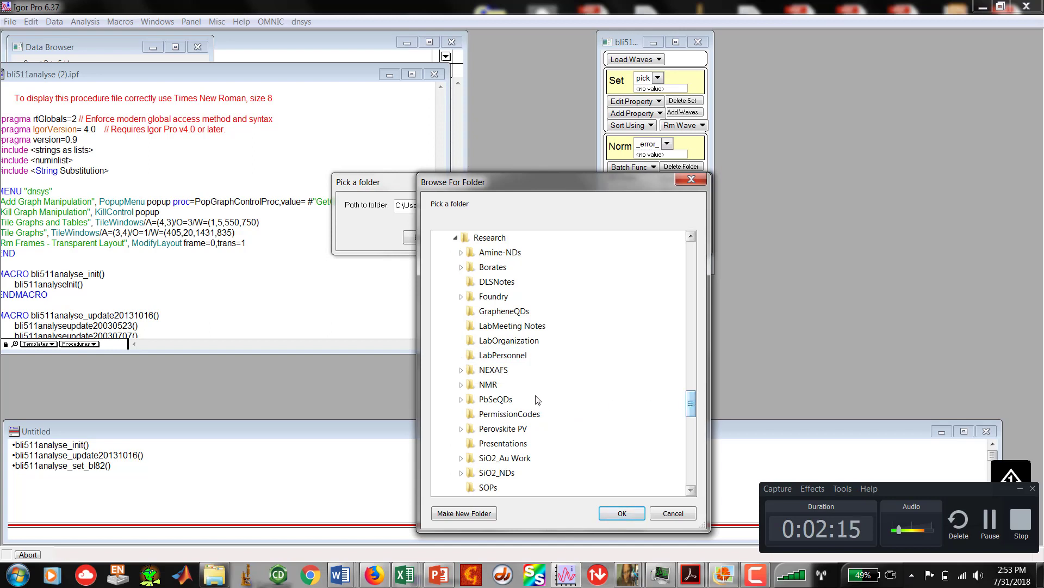
click(460, 370)
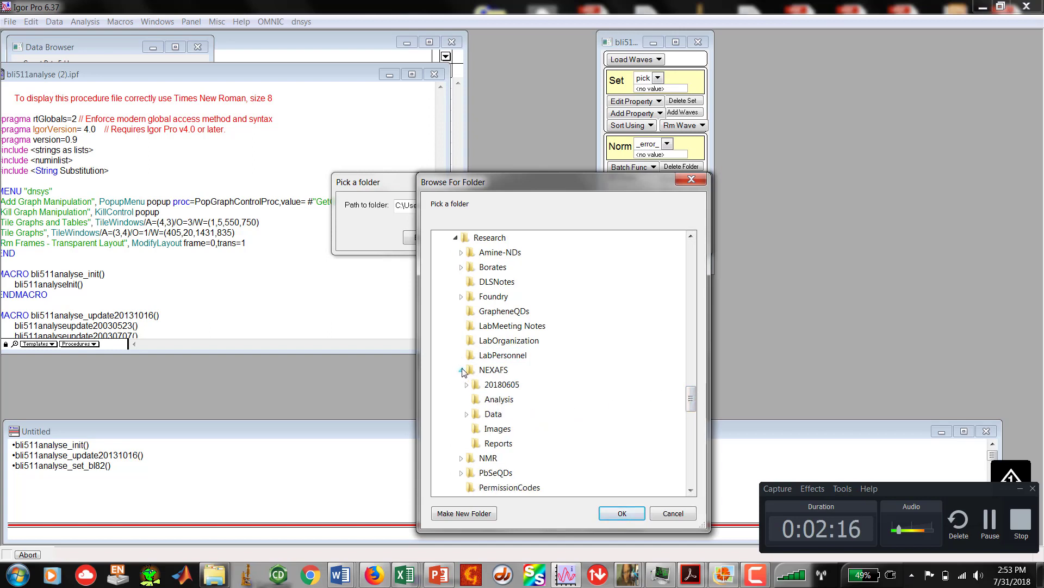
click(467, 414)
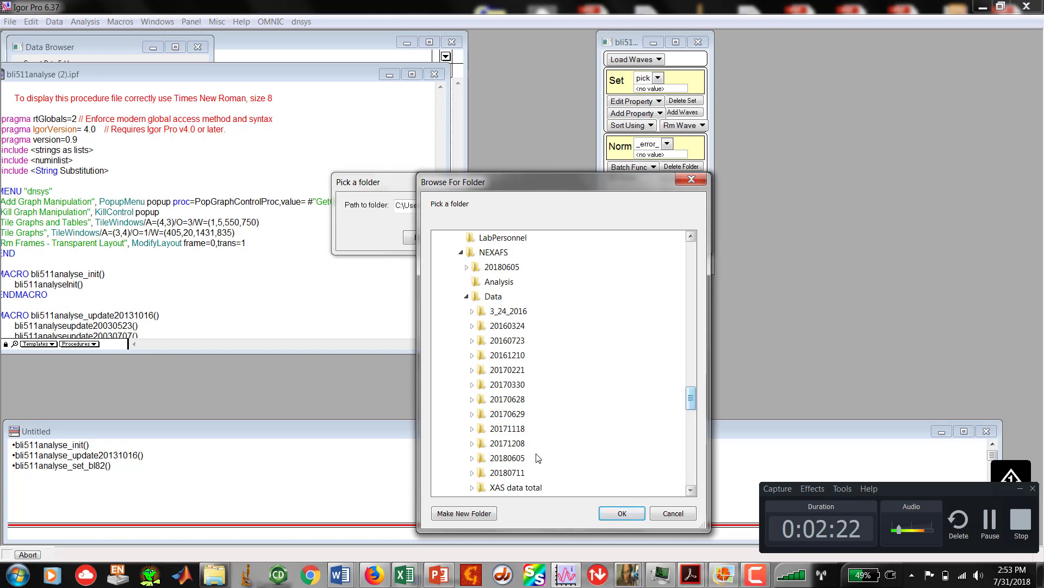
click(472, 458)
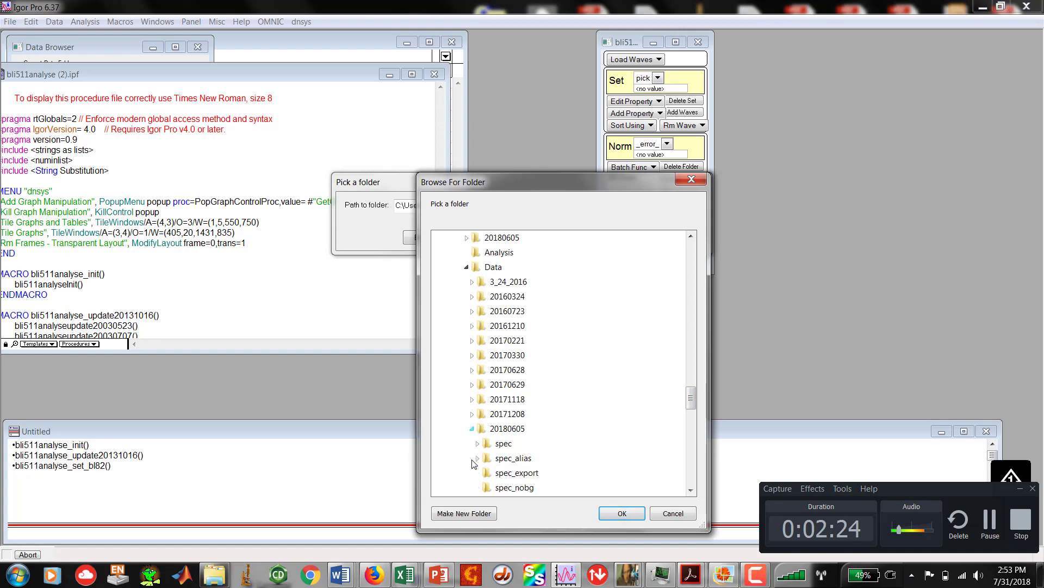
Load the scans from the spec_export folder inside 20180605 and dismiss the resulting error dialog
click(691, 490)
click(691, 489)
click(691, 489)
click(691, 489)
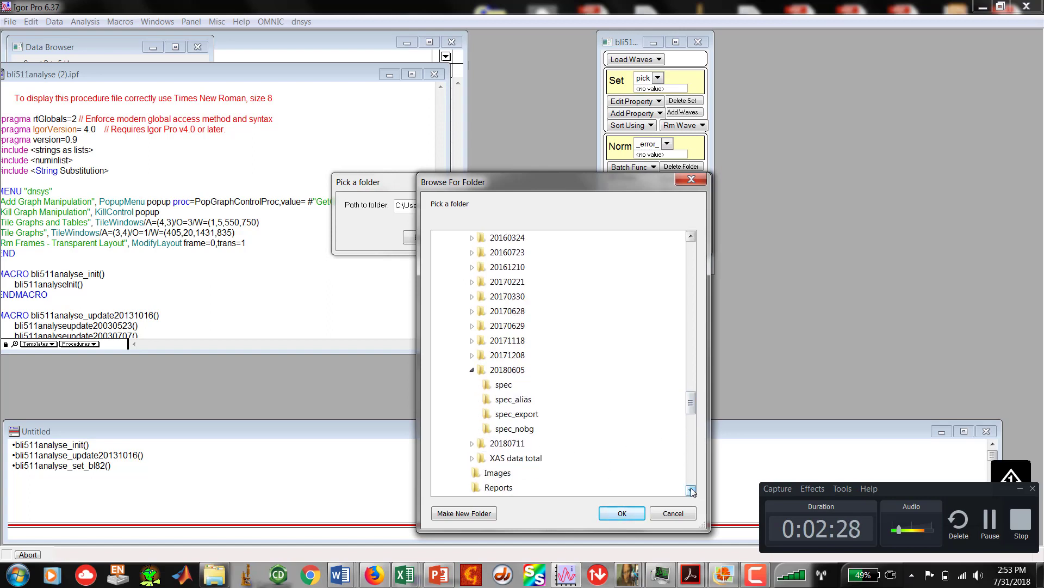
click(502, 416)
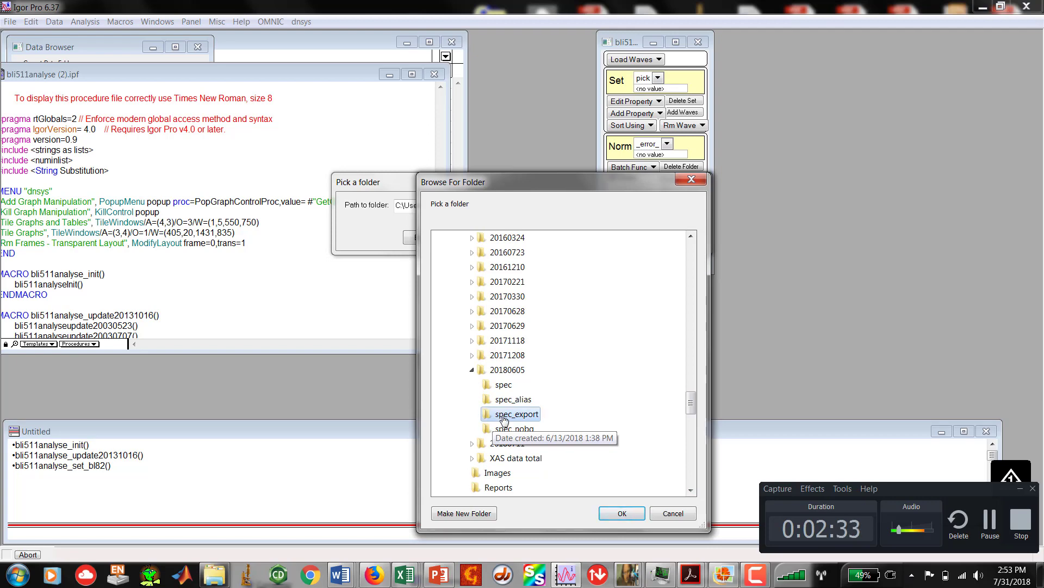
click(628, 516)
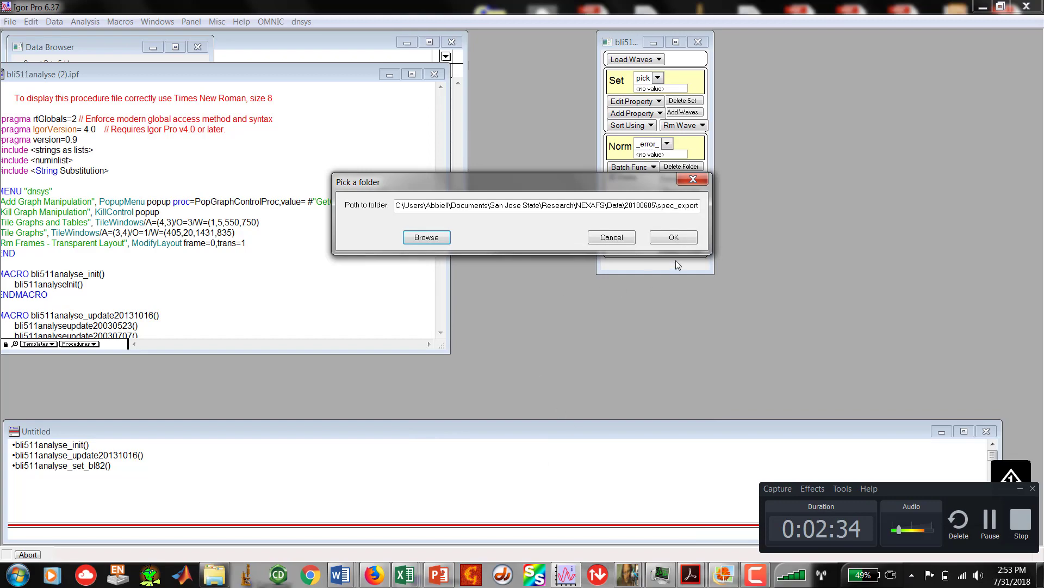
click(686, 242)
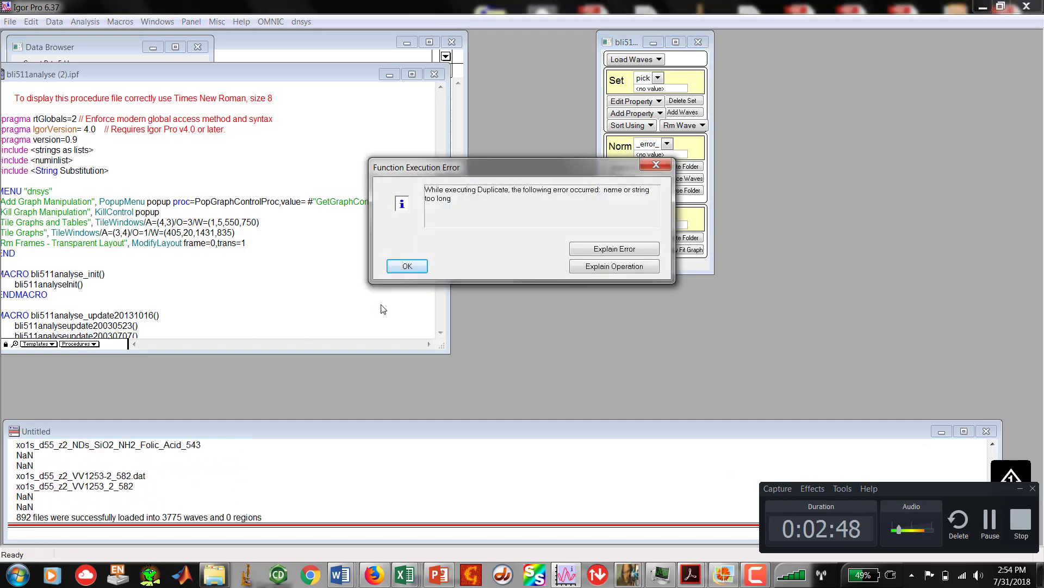
click(411, 266)
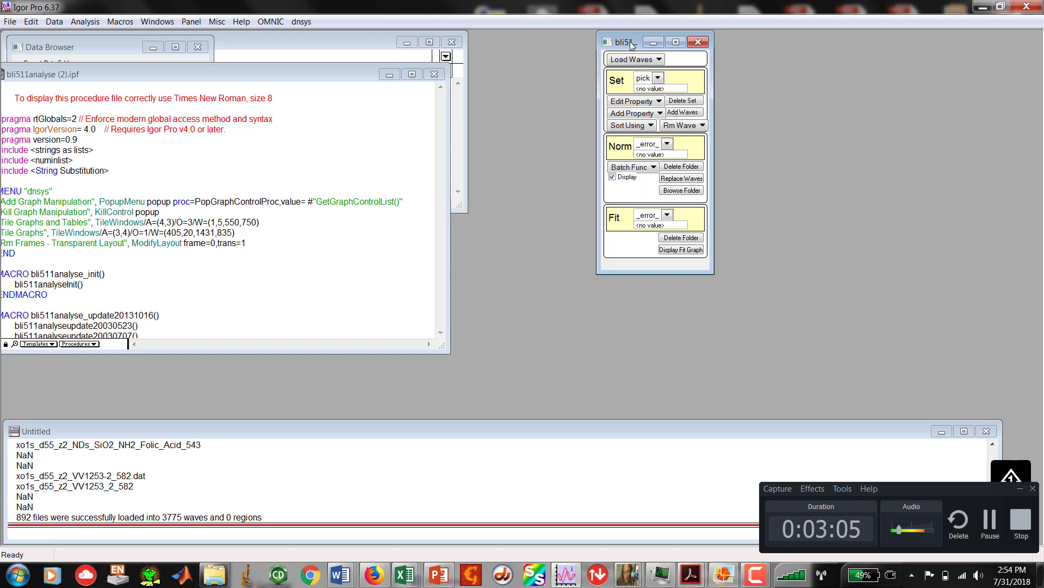
Widen the bli511analyse panel and create a new set with the comment "tey", using manual wave picking
drag(714, 273, 778, 269)
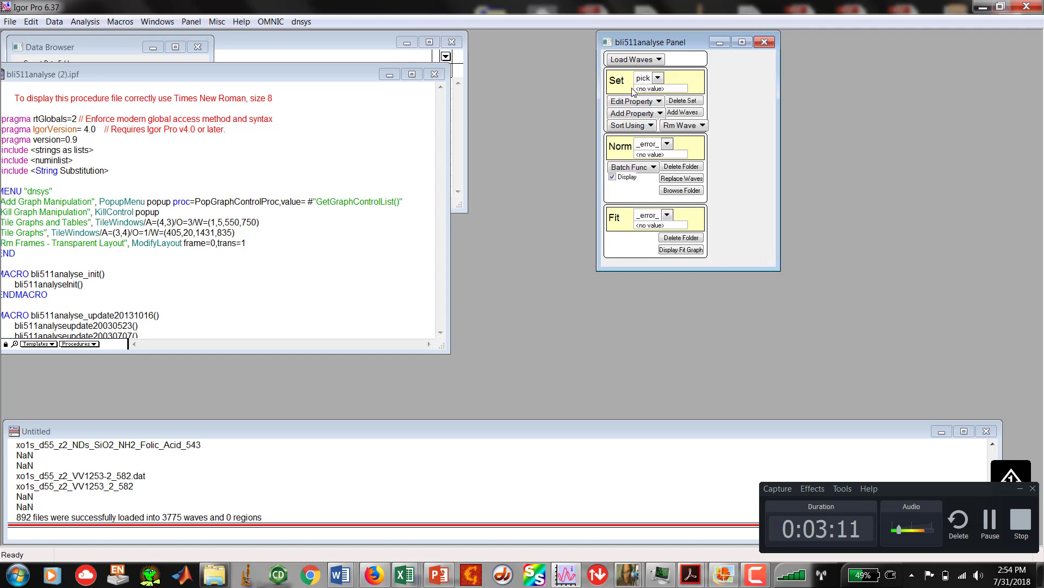
click(659, 78)
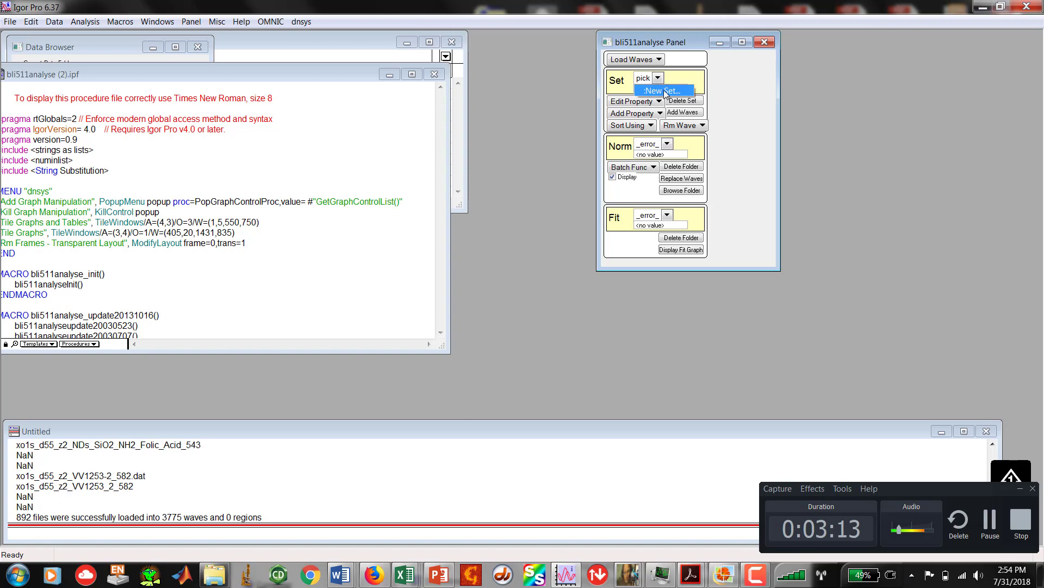
click(665, 91)
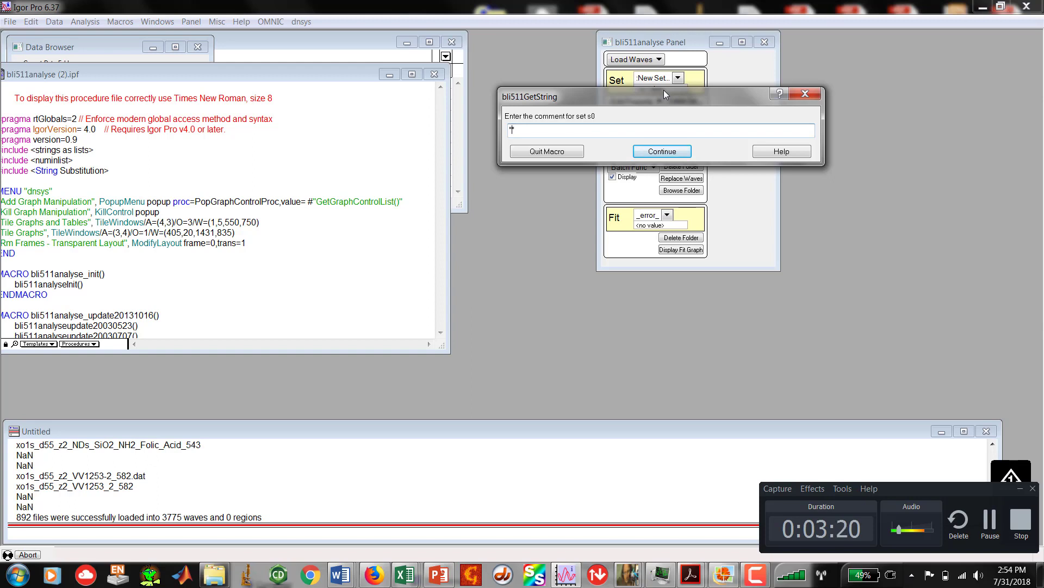
text(tey)
click(667, 156)
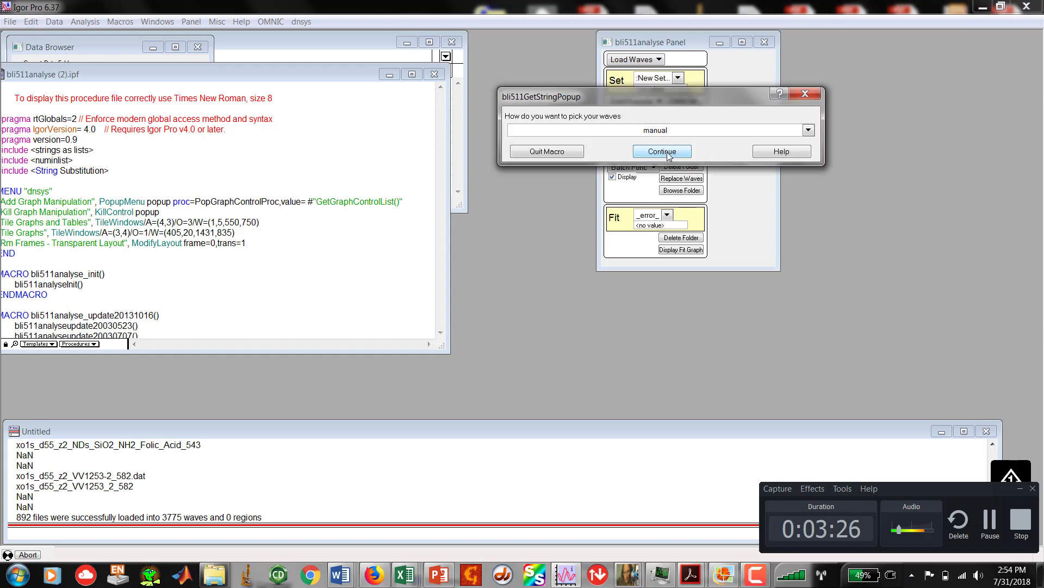
click(668, 156)
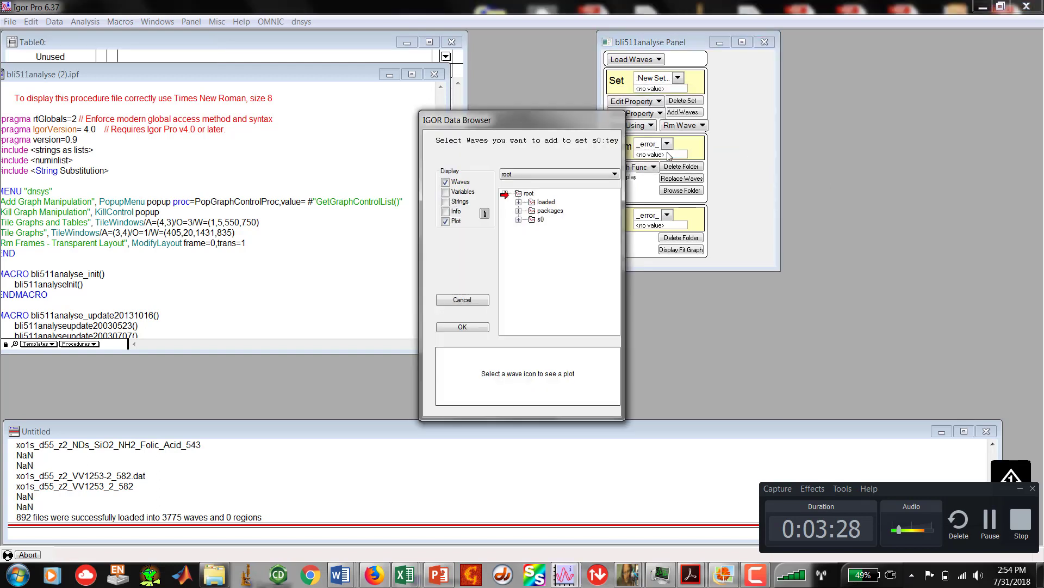
Add the loaded waves from xc1s_d55_z0_NDs_SiO2_223 through xc1s_d55_z0_VV1253_3_398 to the tey set
click(519, 220)
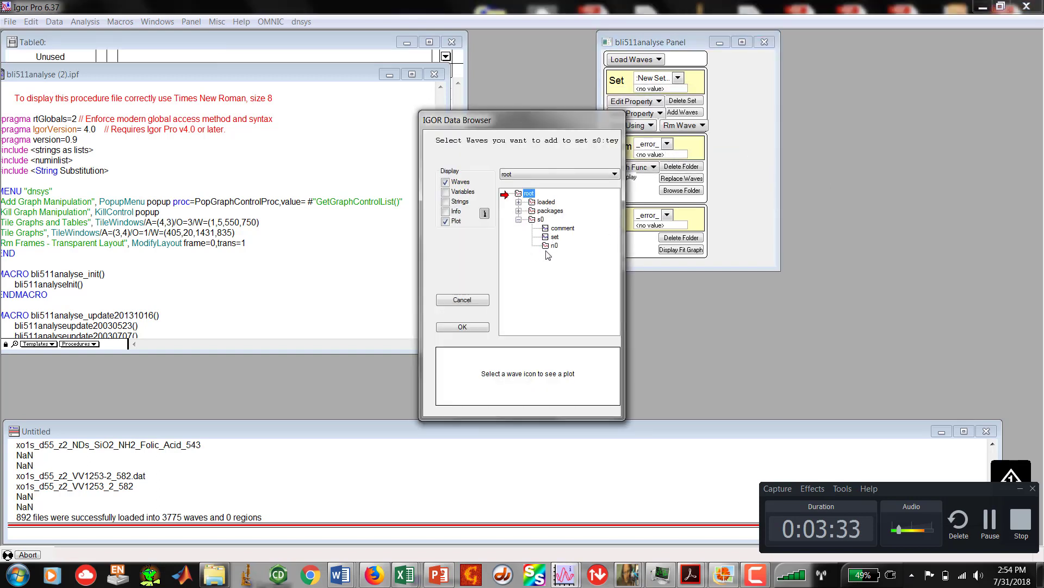
click(519, 202)
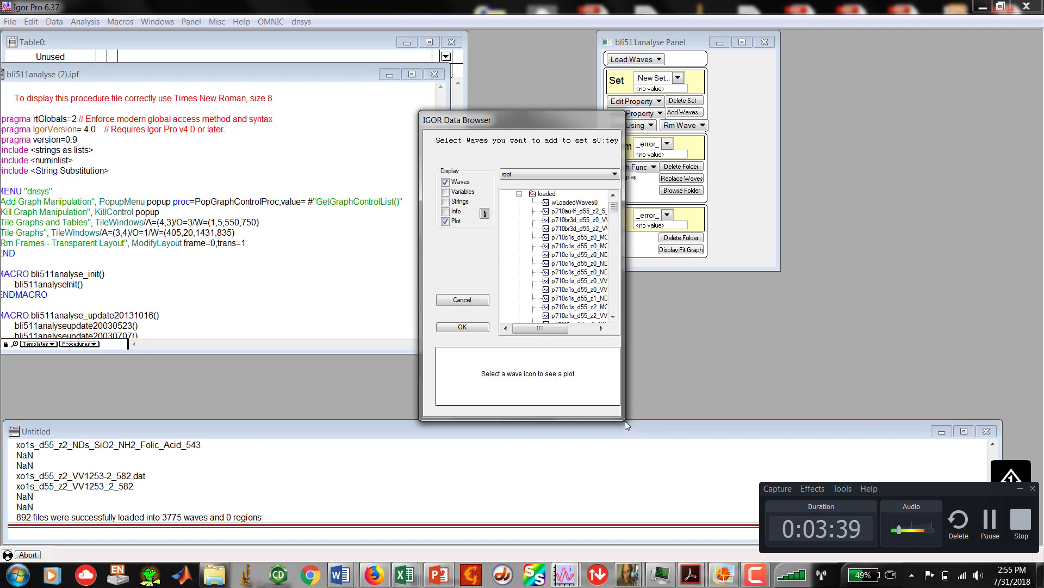
drag(625, 420, 773, 483)
scroll(724, 327, down, 2)
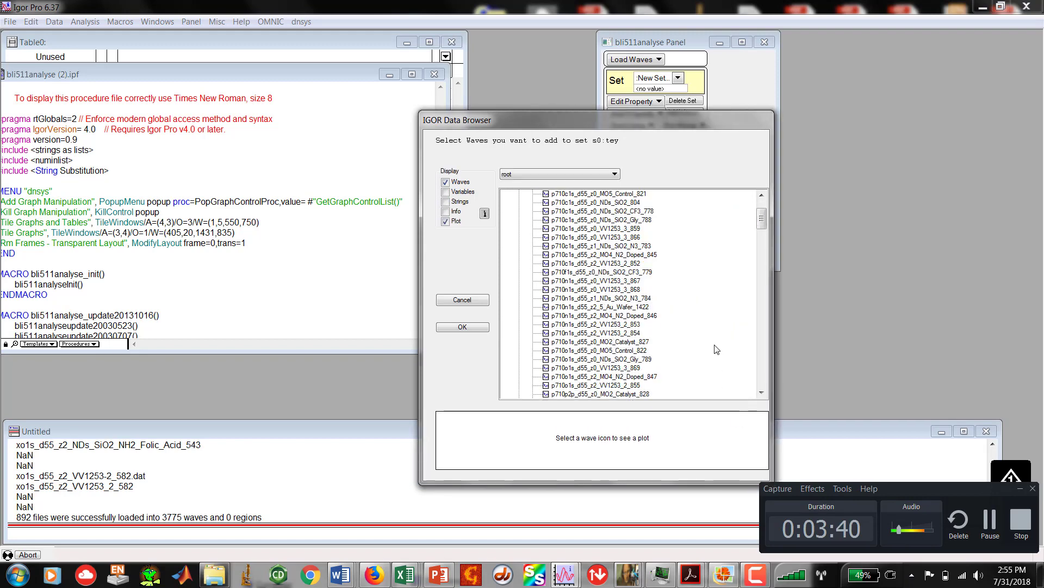
drag(760, 224, 765, 261)
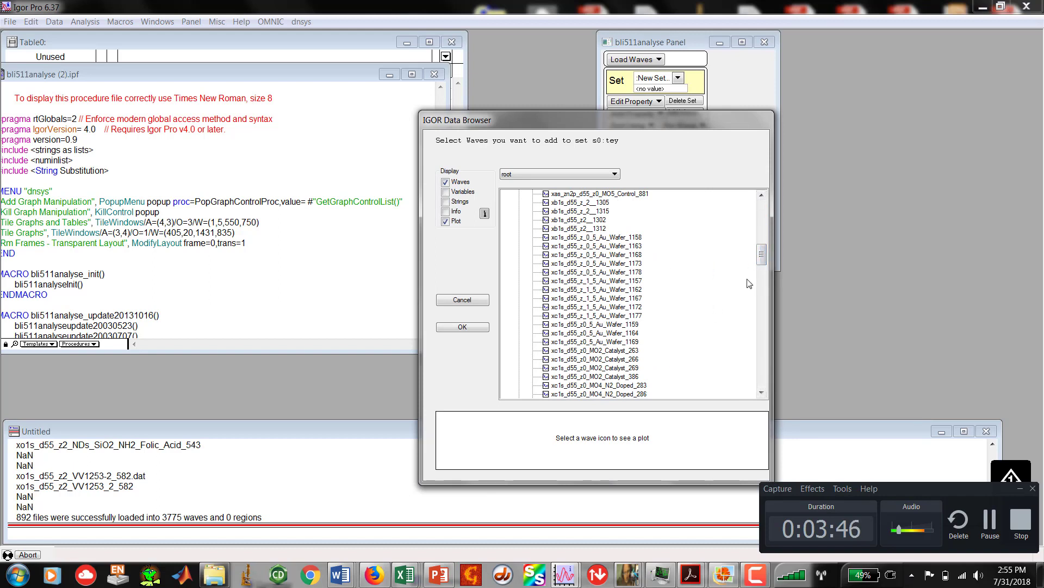
drag(762, 260, 763, 284)
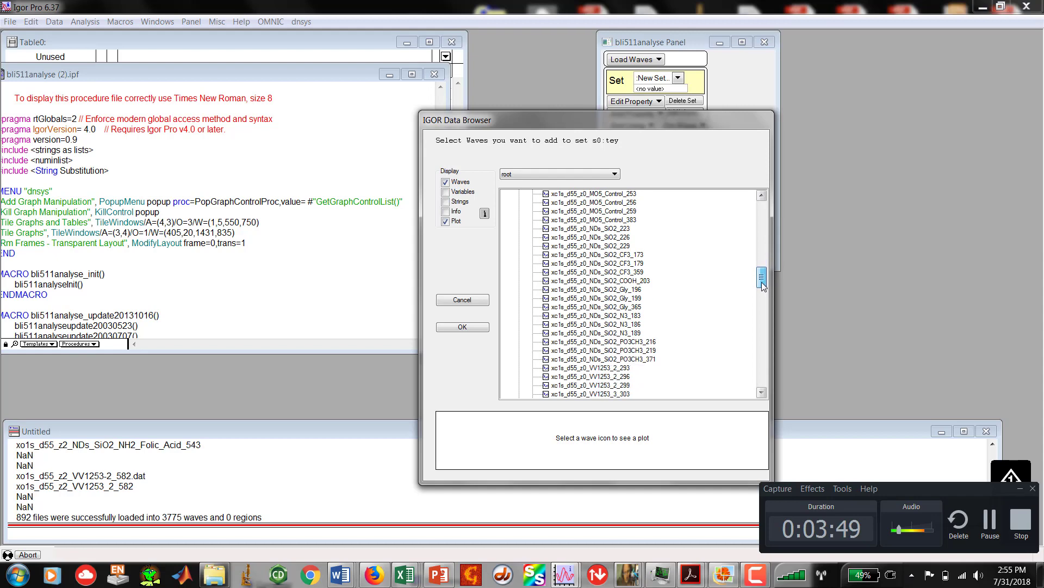
click(546, 229)
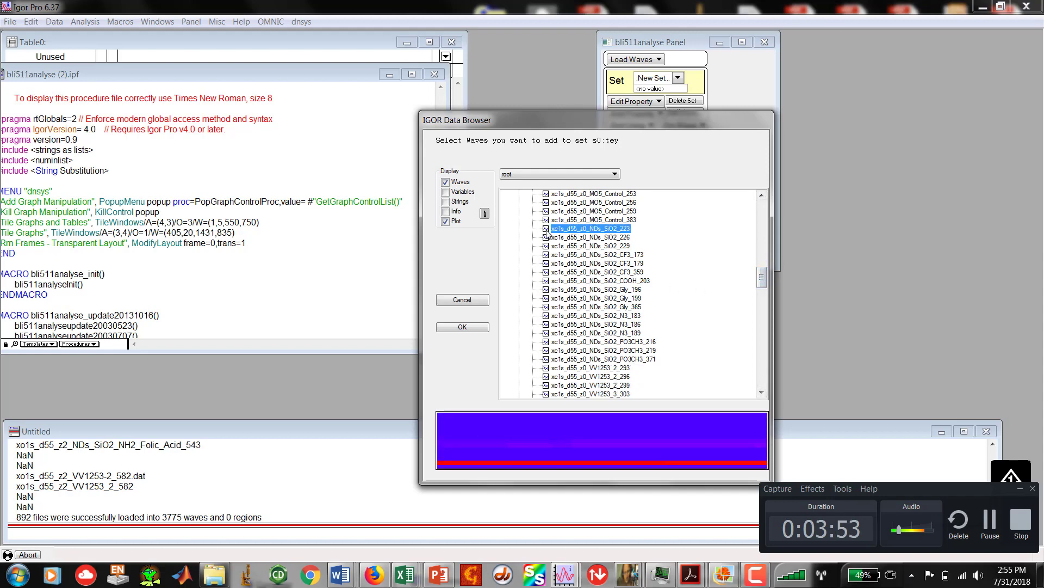
drag(761, 282, 761, 291)
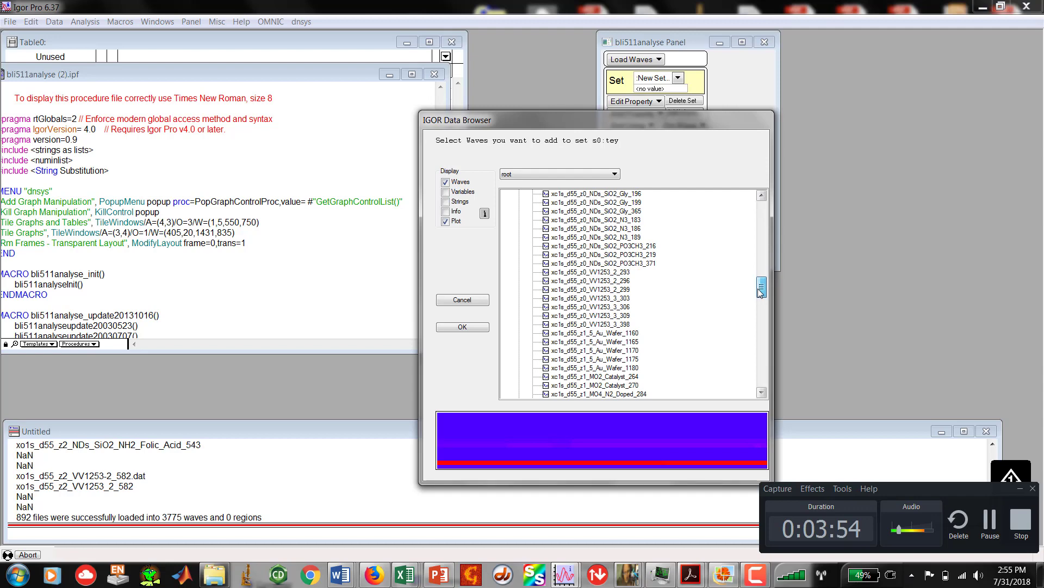
shift+click(546, 325)
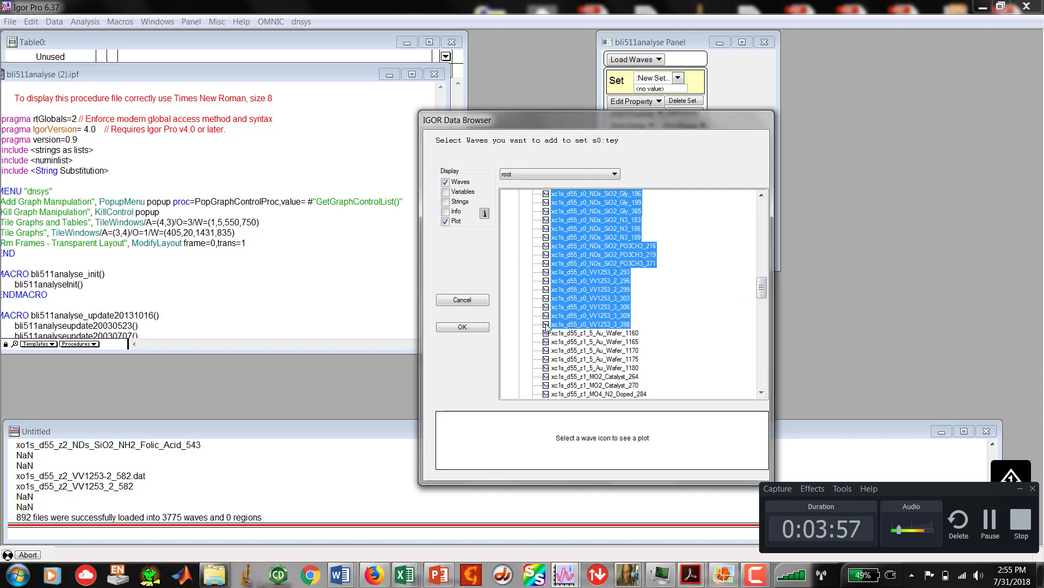
click(462, 327)
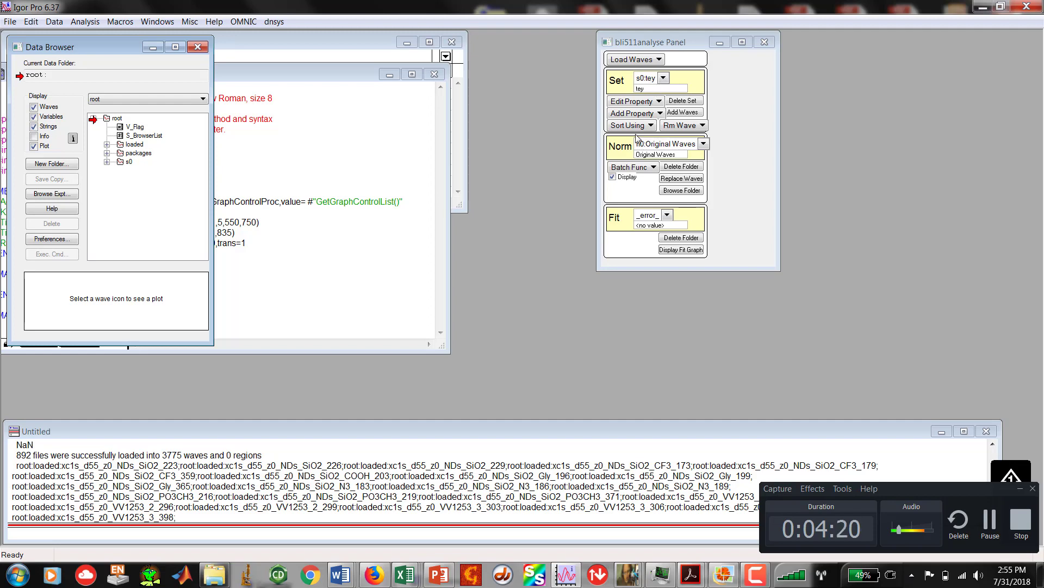
Make s0:tey the active set and n0:Original Waves its active norm folder
click(636, 171)
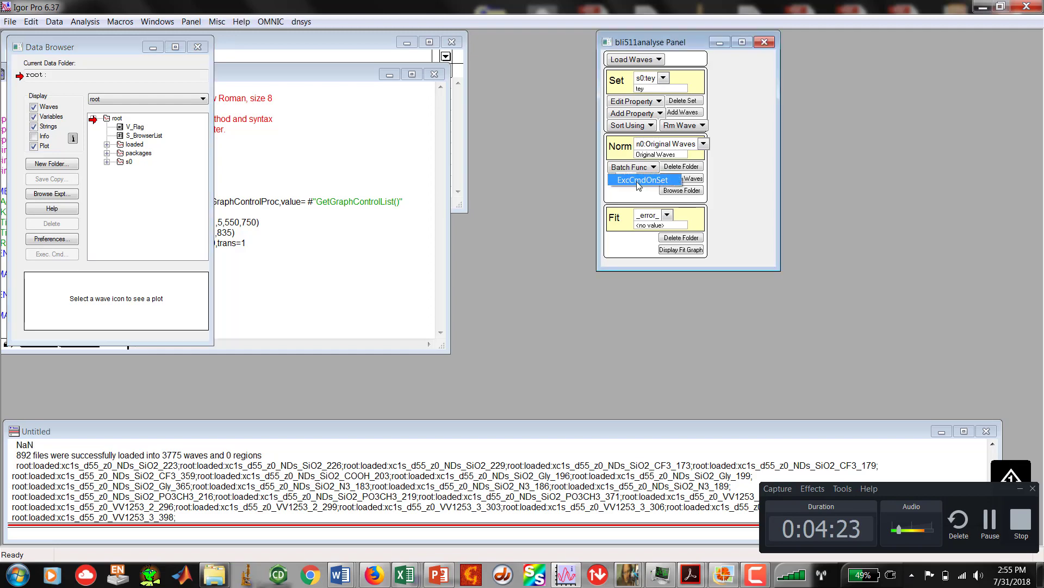
click(624, 148)
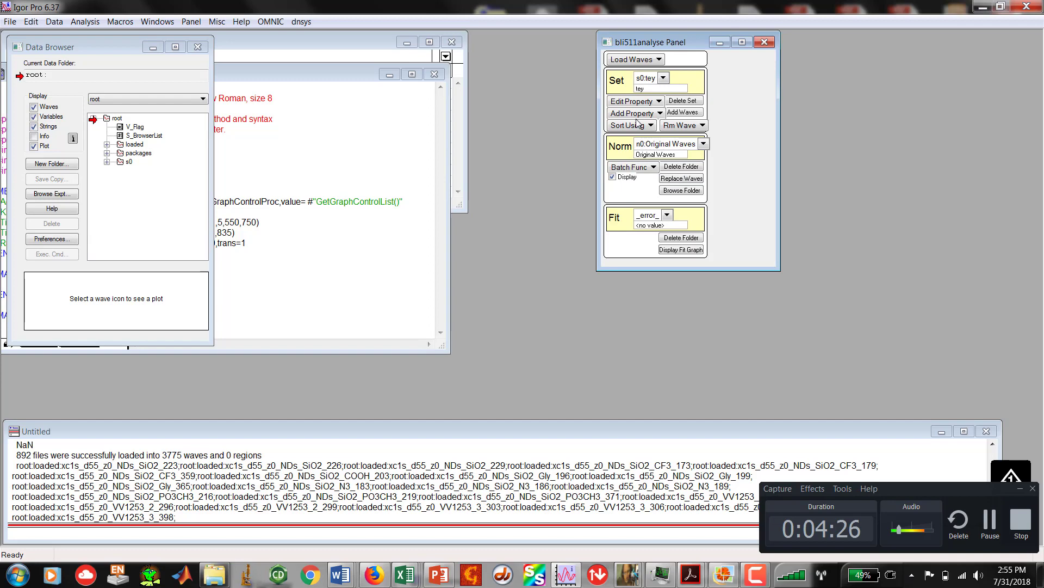
click(660, 79)
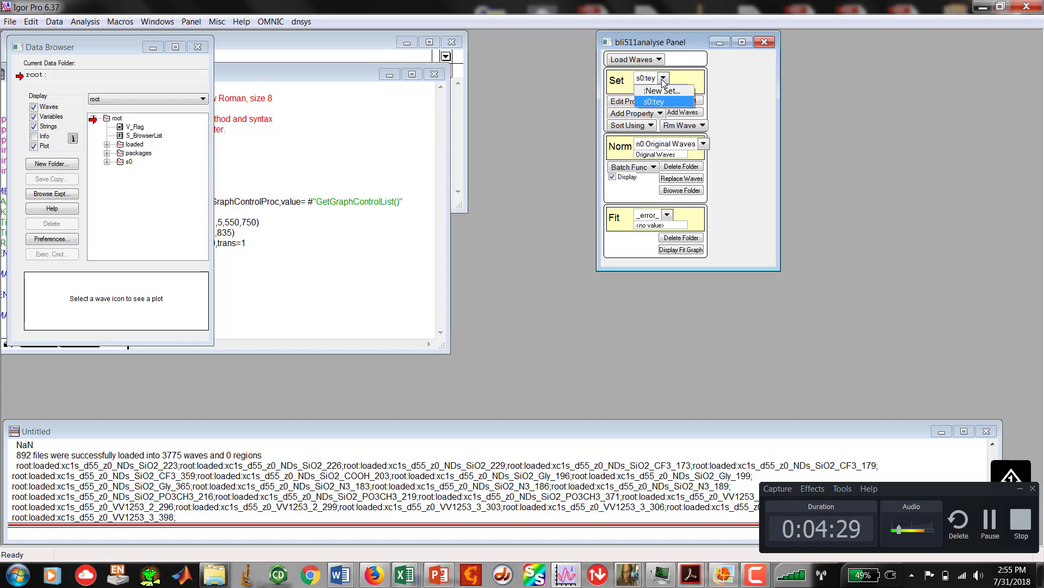
click(656, 102)
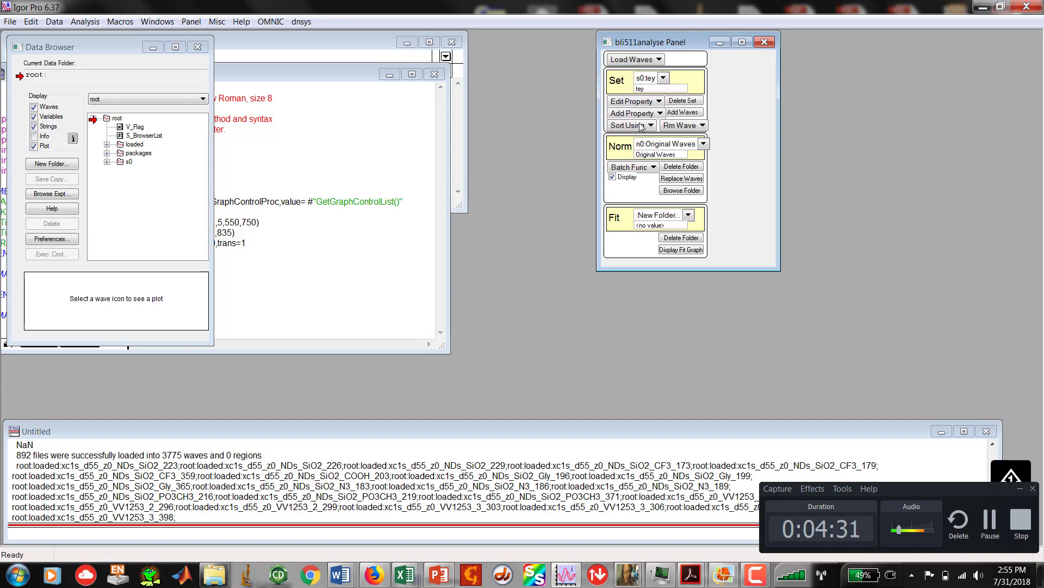
click(703, 145)
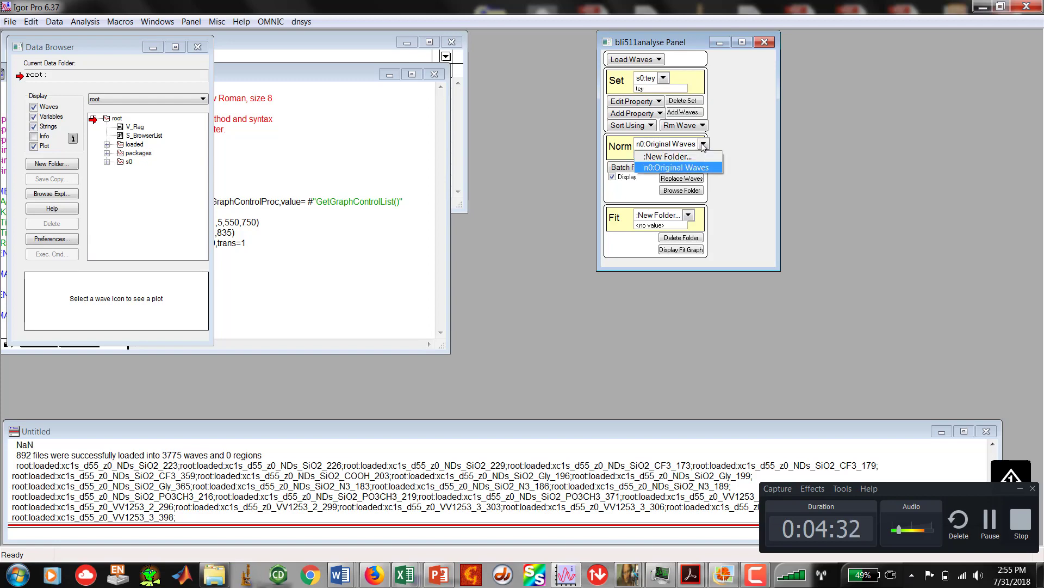
click(688, 169)
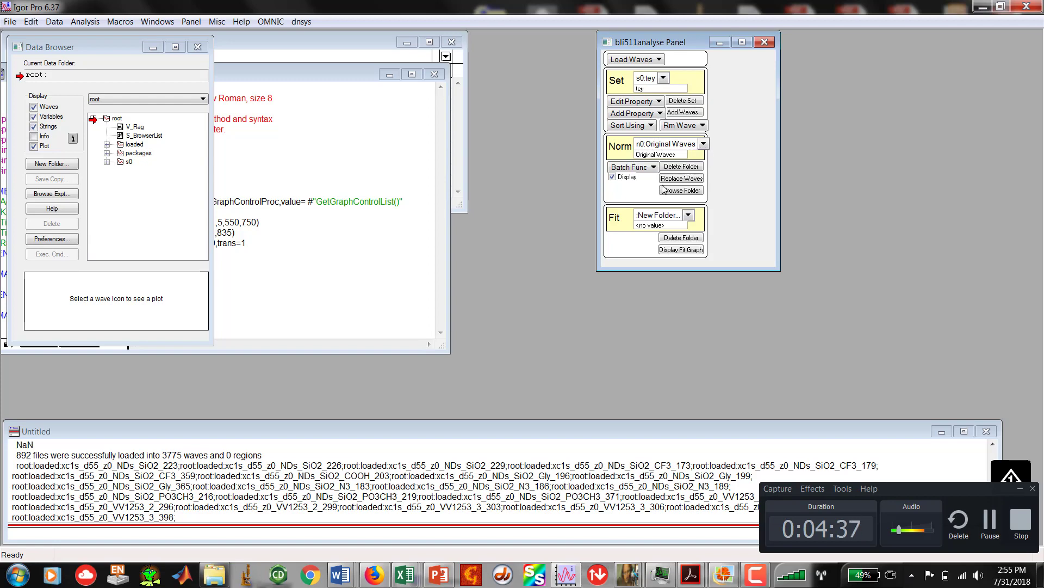
click(636, 167)
click(635, 167)
click(664, 79)
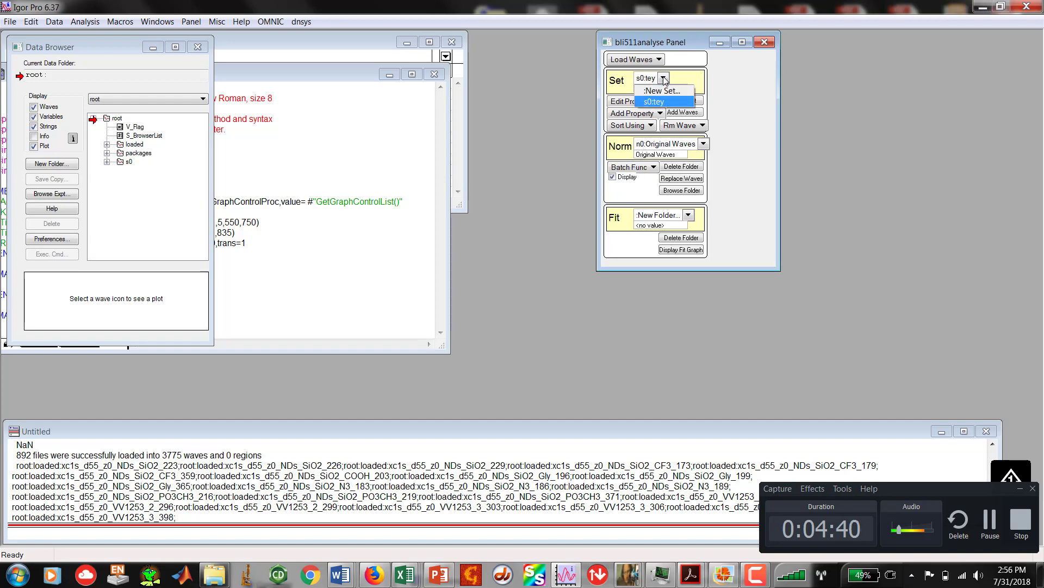
click(664, 106)
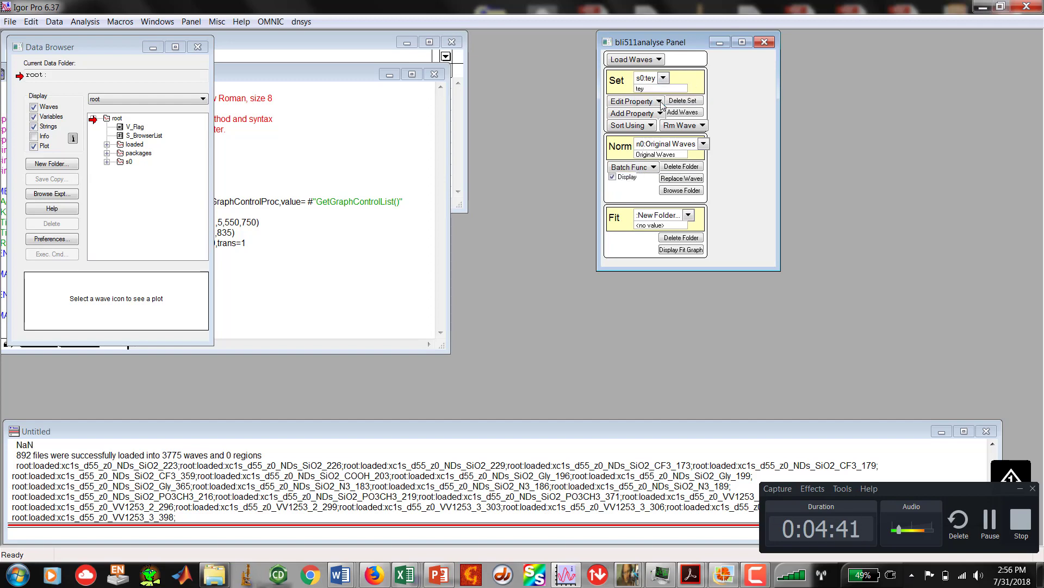
click(703, 144)
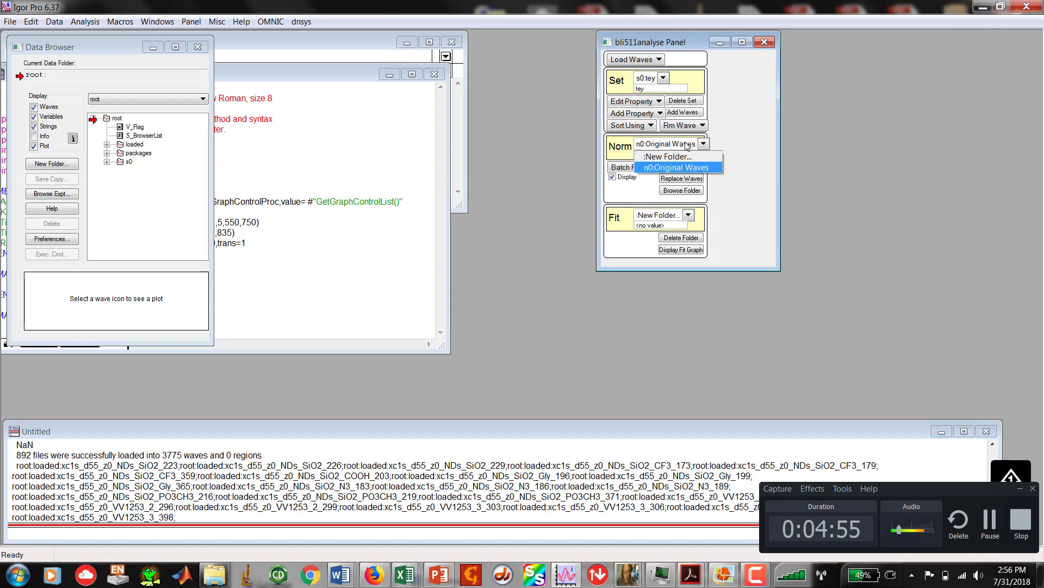
click(676, 169)
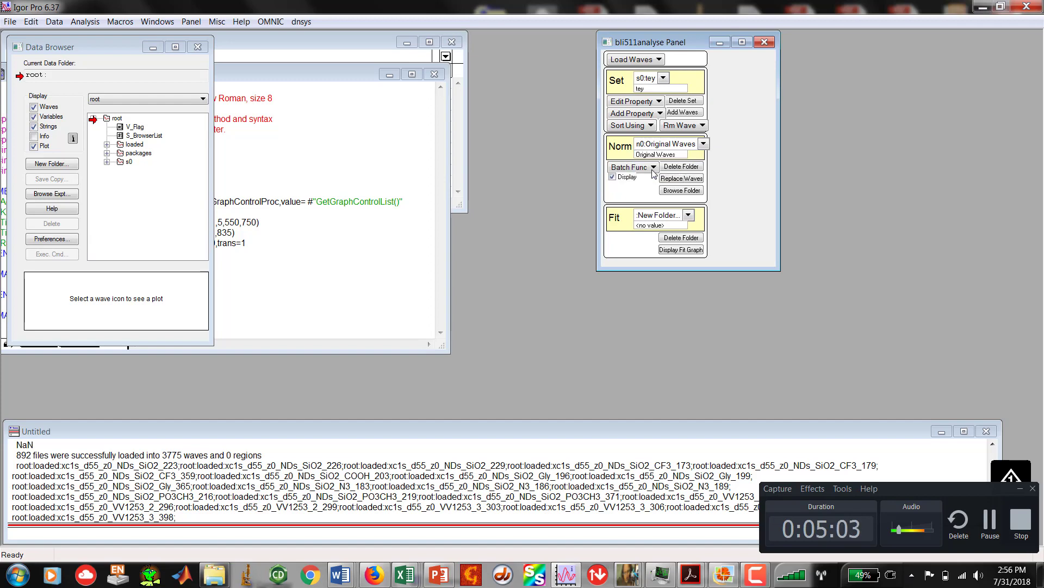
click(663, 78)
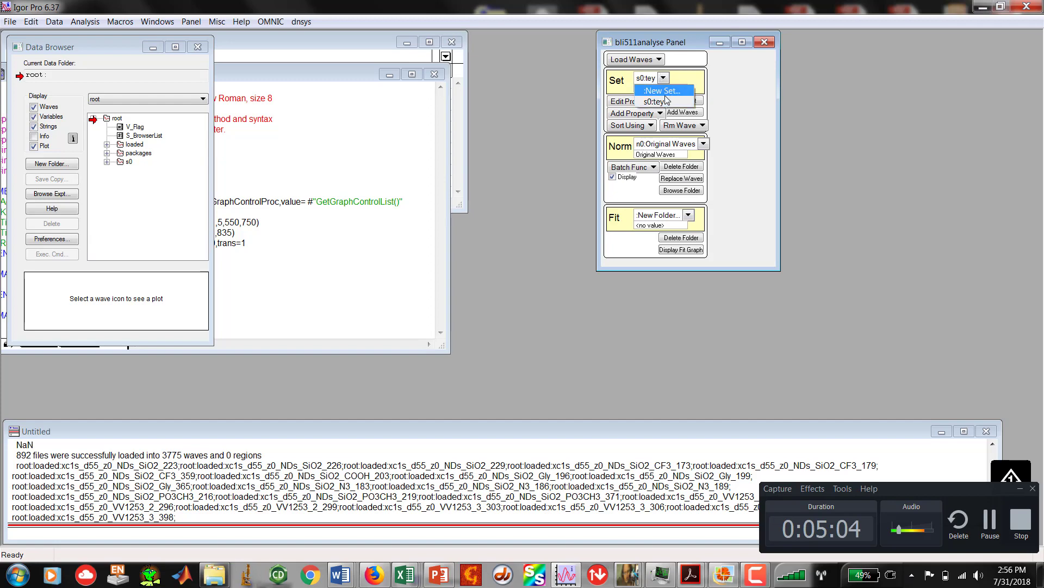
click(656, 103)
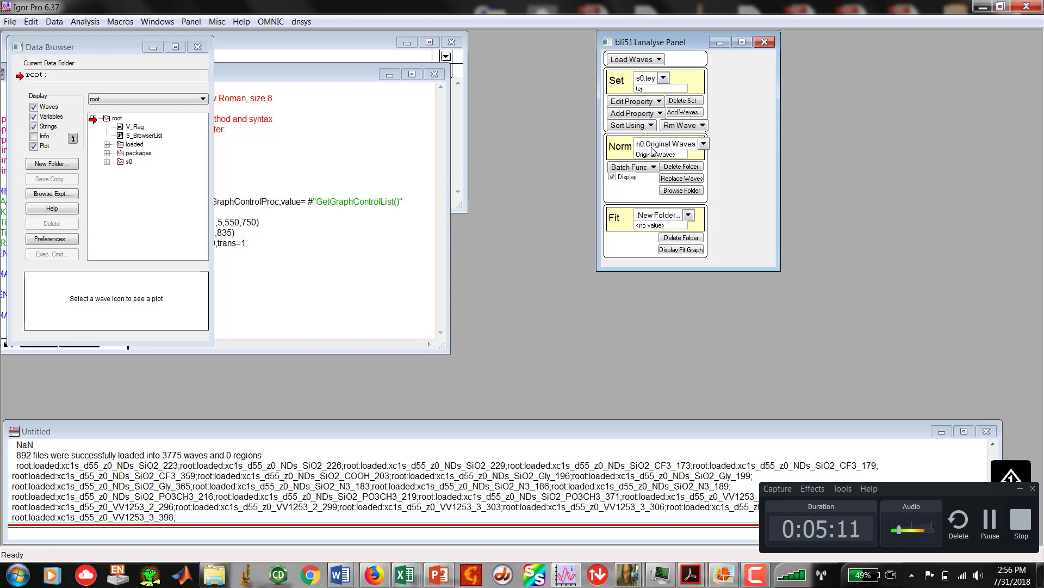
Create a new norm folder with the comment "int" in the tey set, duplicating the waves from n0:Original Waves
click(703, 143)
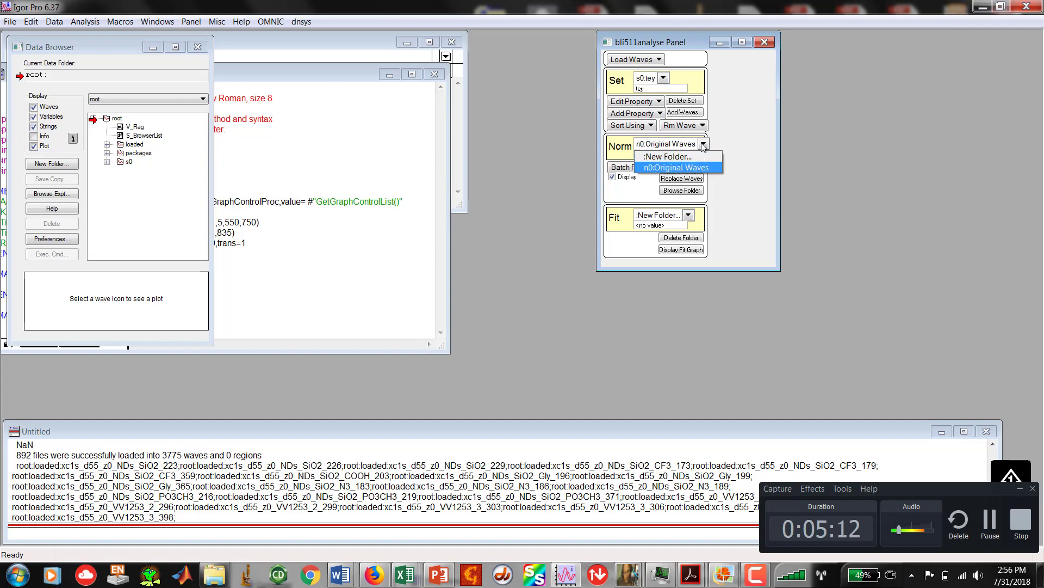
click(699, 155)
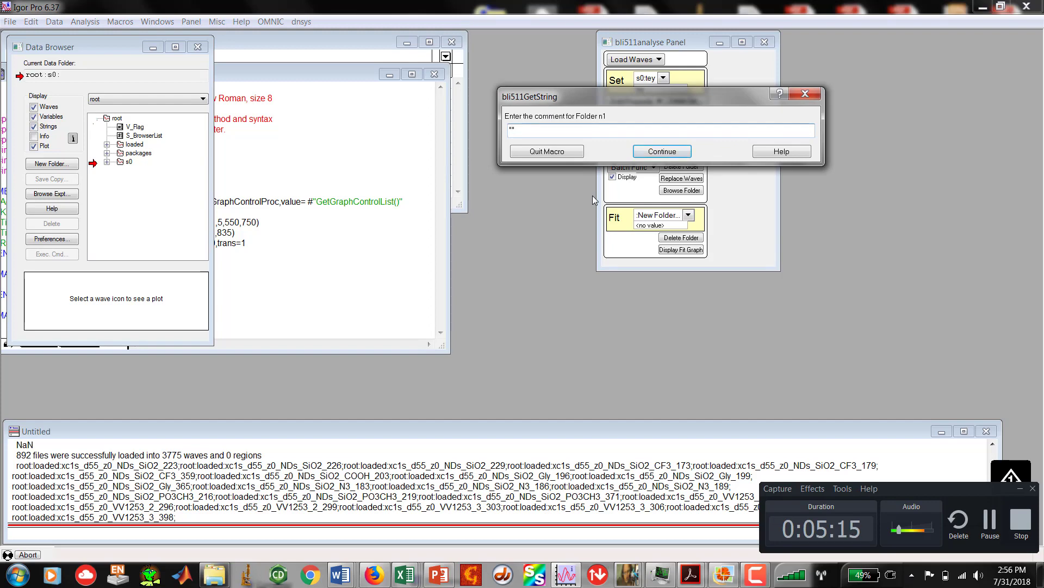
drag(610, 96, 674, 258)
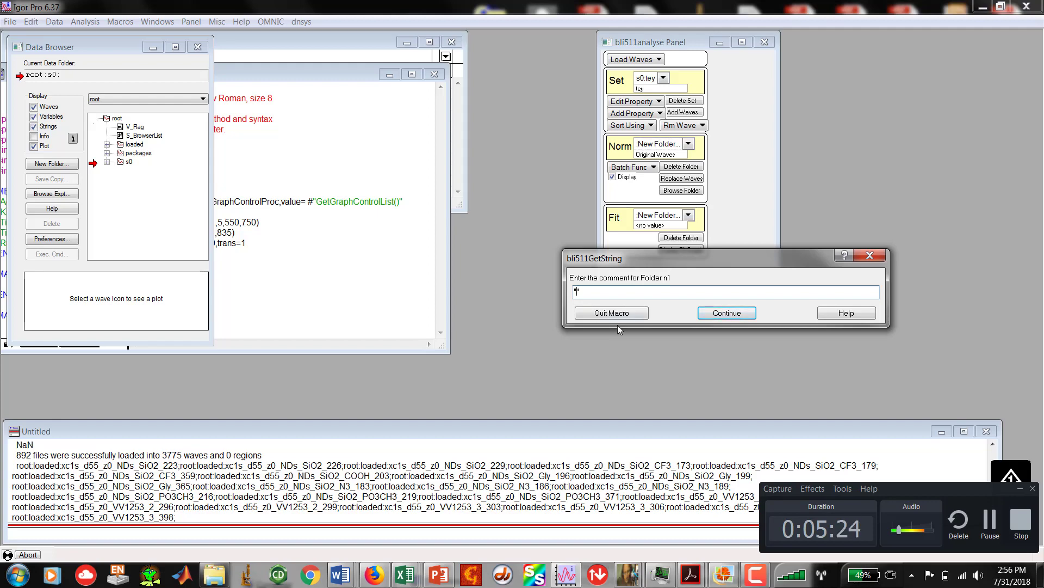
text(int)
click(739, 313)
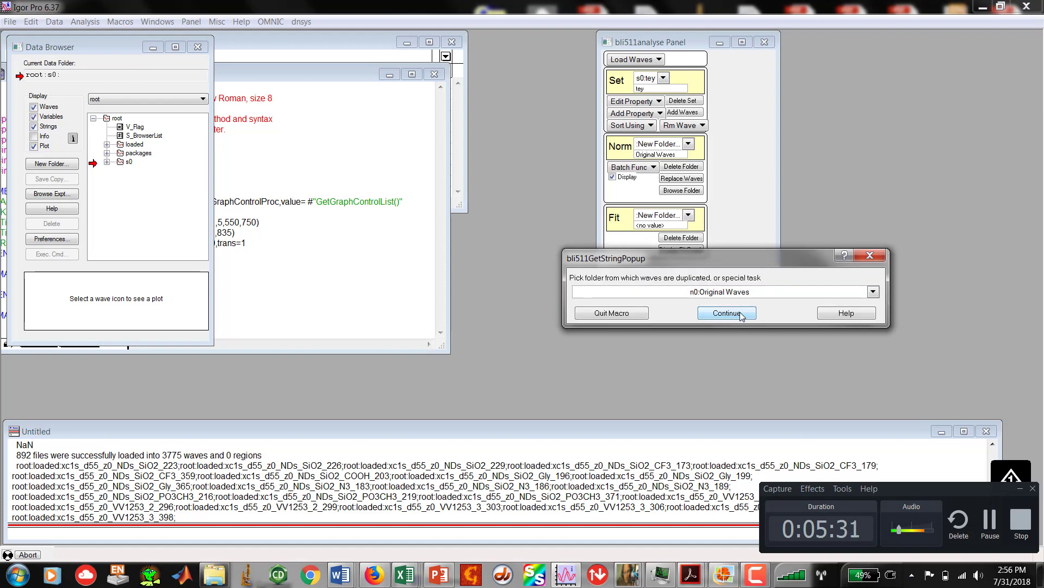
click(741, 293)
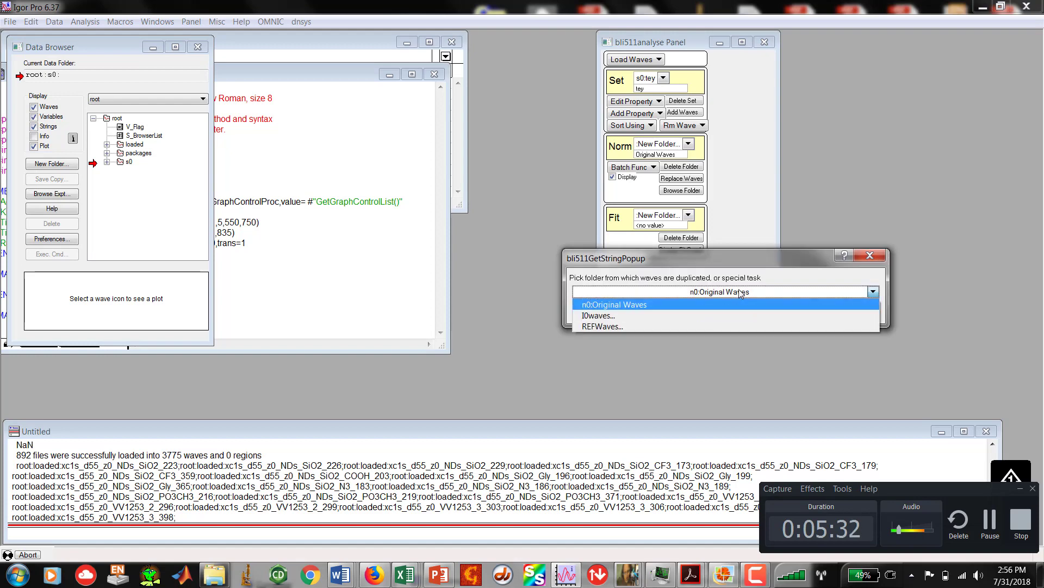
click(622, 304)
click(730, 315)
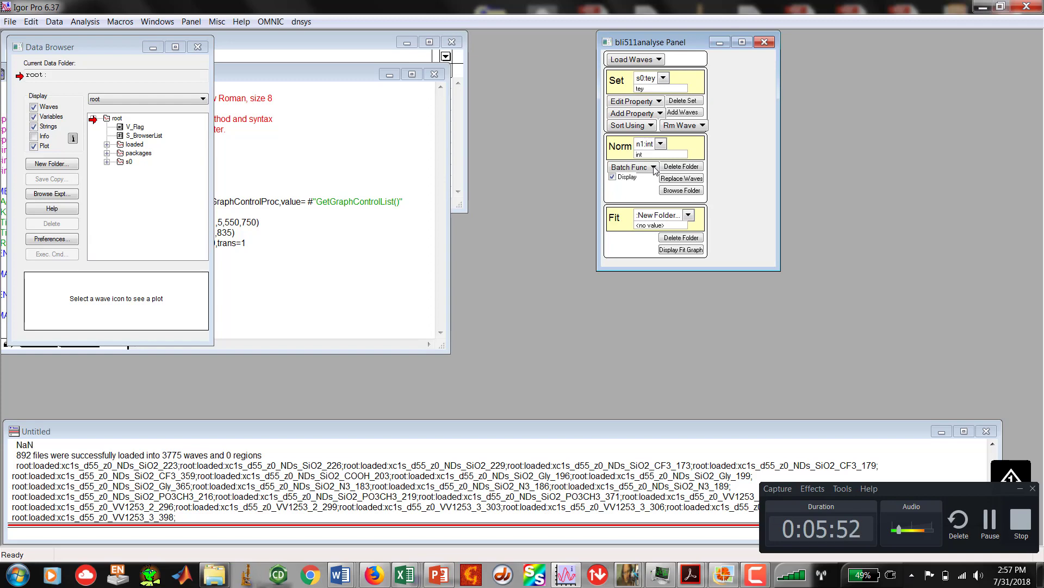
click(654, 167)
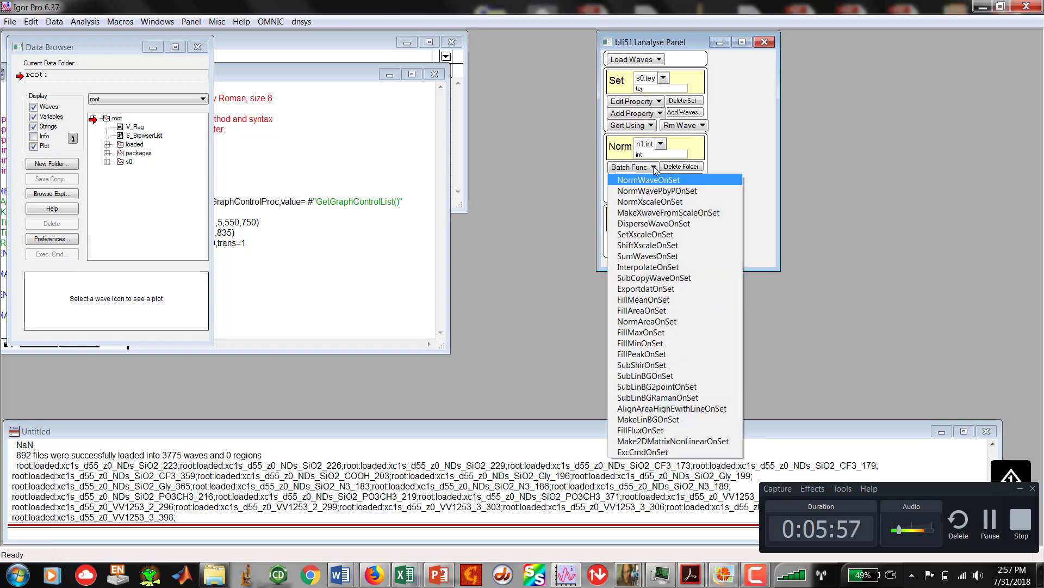
click(643, 269)
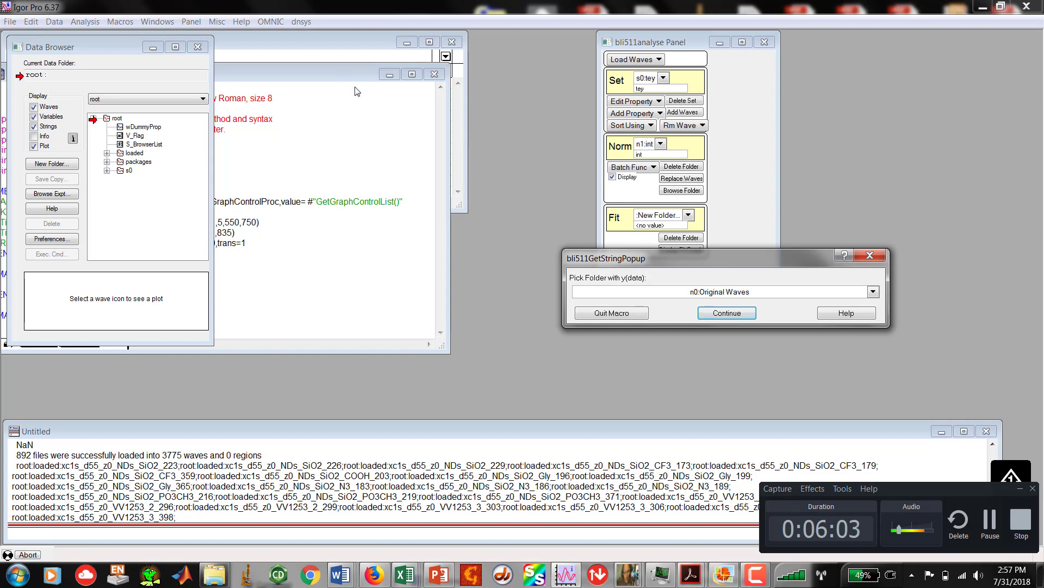
click(626, 315)
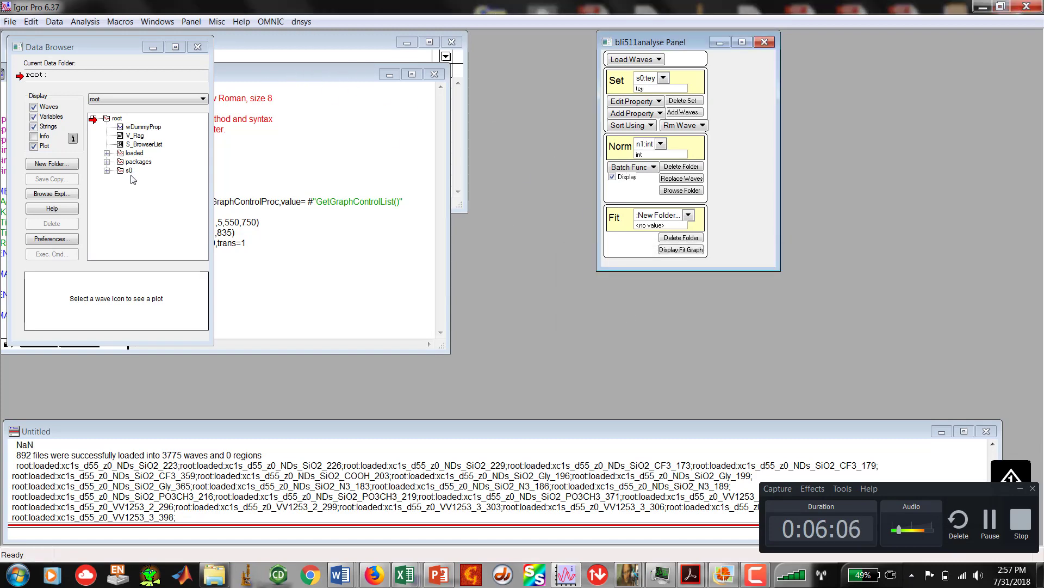
Browse the s0 folder in the Data Browser and preview the wave xc1s_d55_z0_NDs_SiO2_223 in n0
click(107, 171)
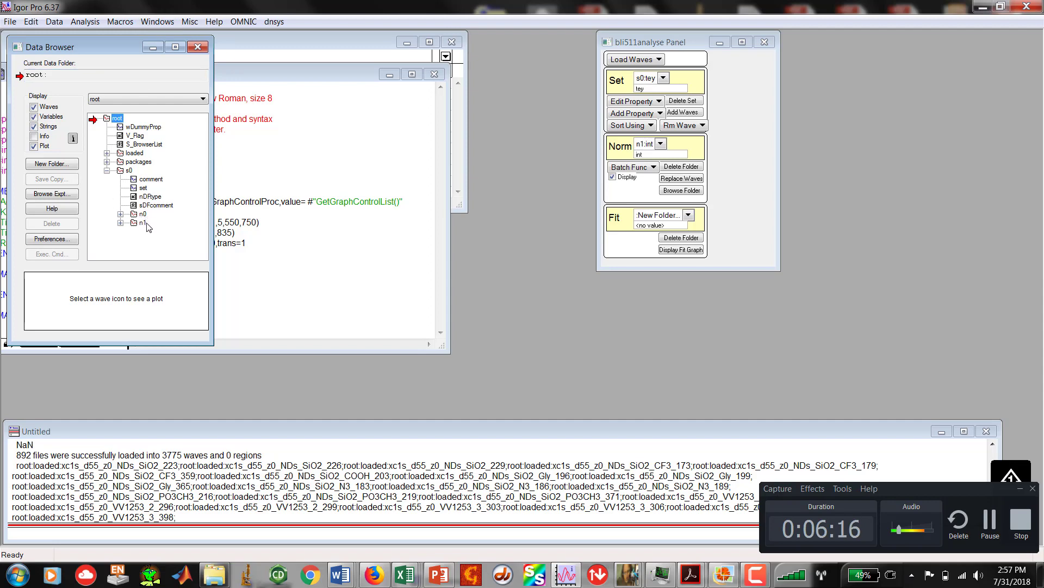
click(120, 215)
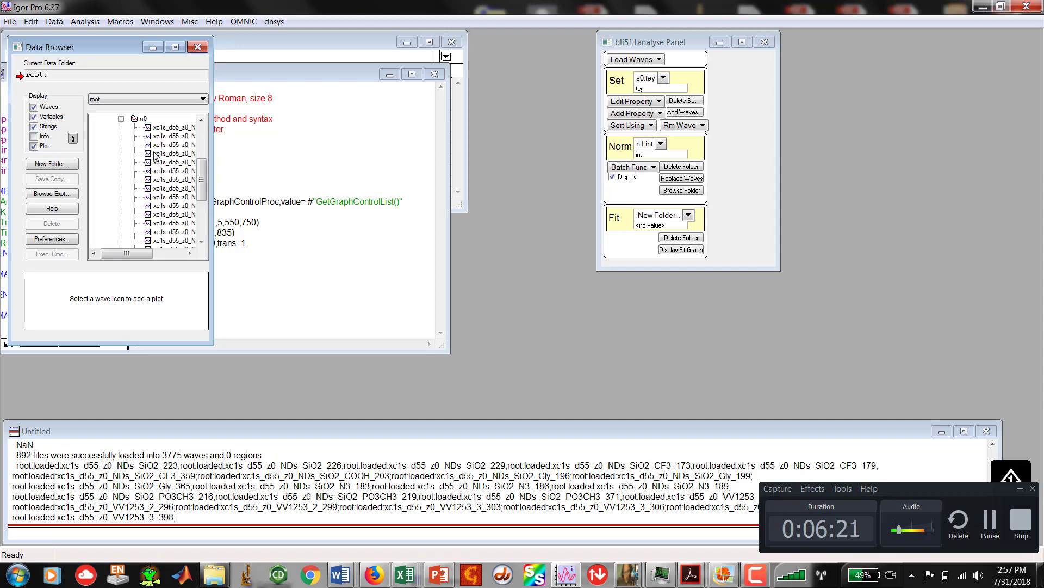
click(158, 129)
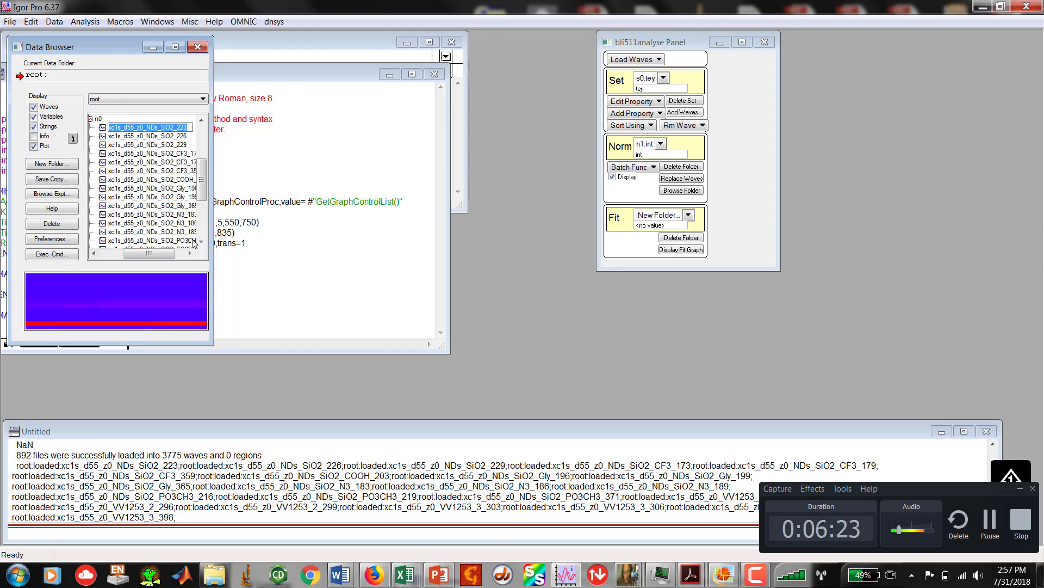
scroll(165, 207, up, 4)
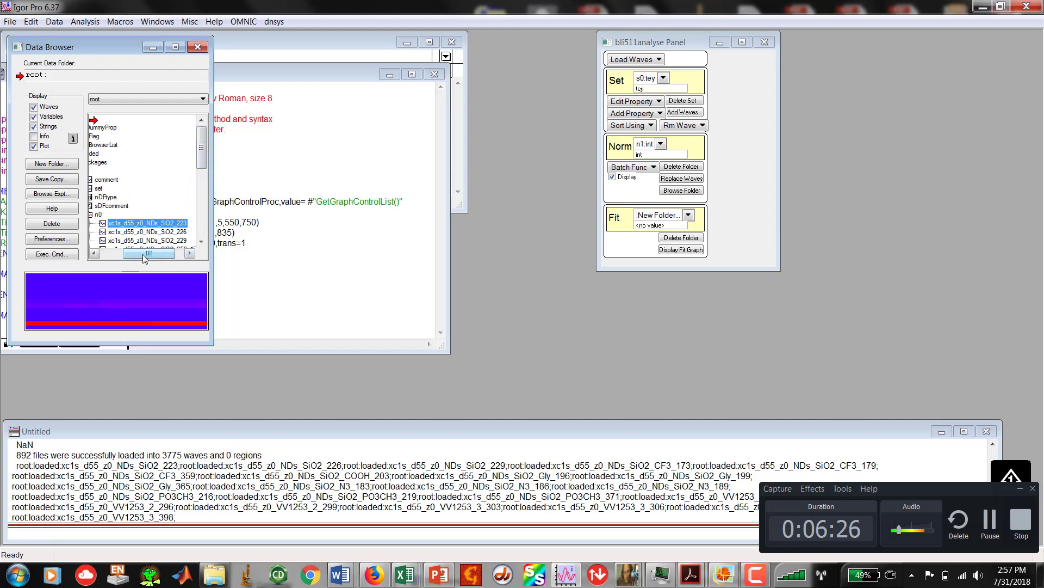
drag(149, 253, 126, 253)
click(121, 214)
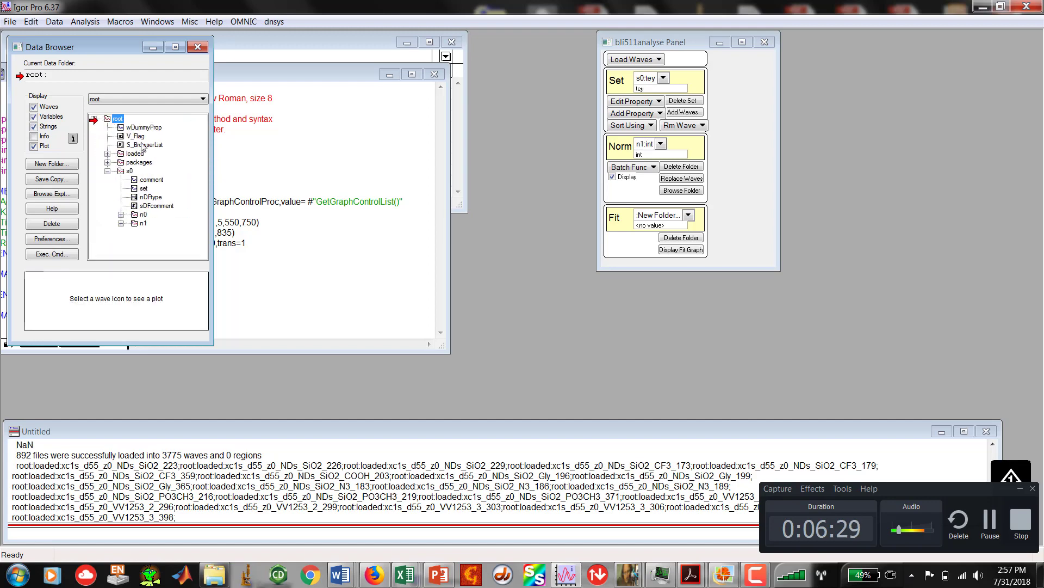
Start a new graph and choose xc1s_d55_z0_NDs_SiO2_CF3_173 from s0:n1 as the X wave
click(157, 22)
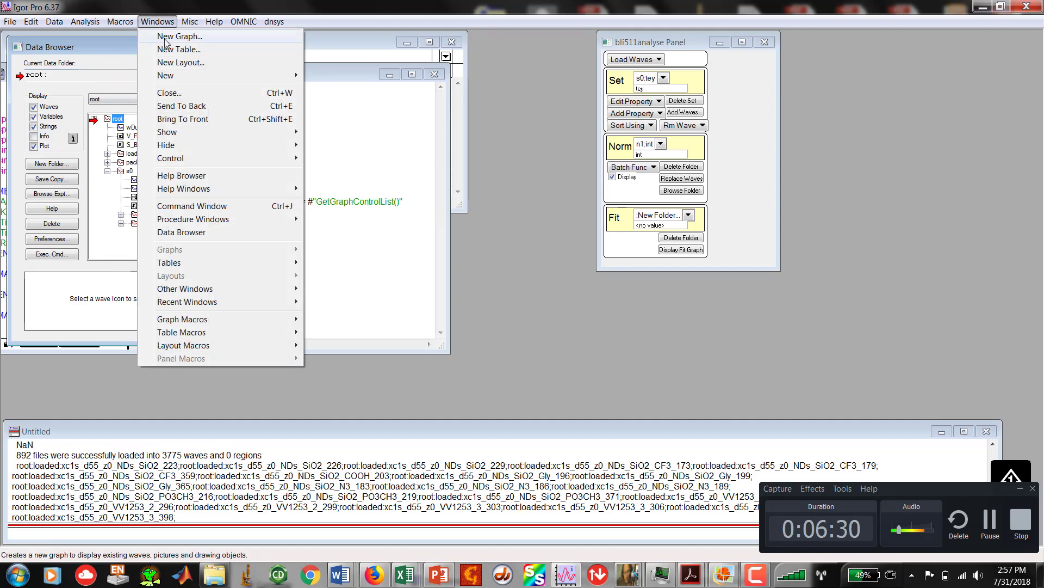
click(163, 35)
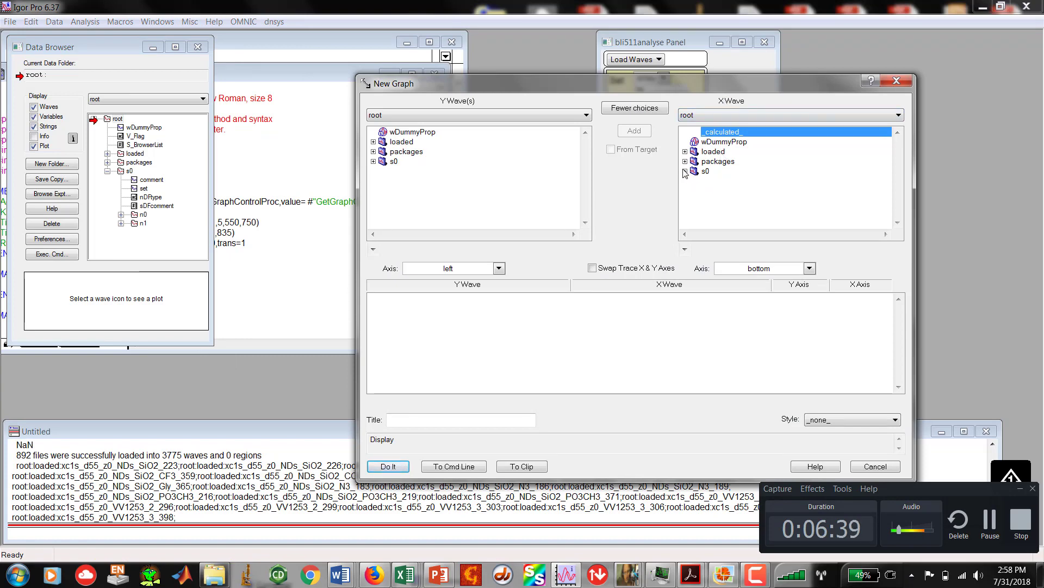
click(685, 152)
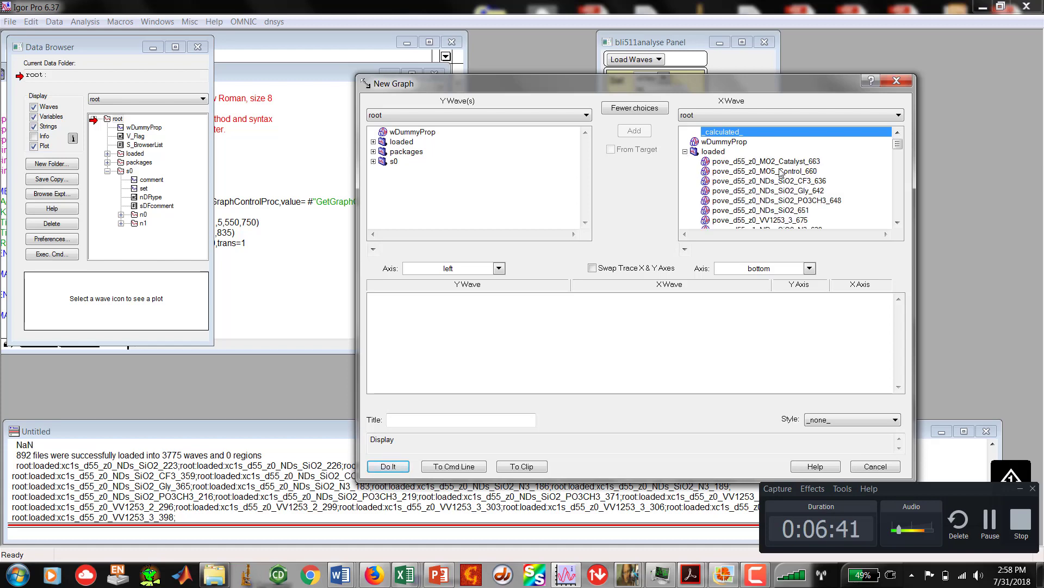
drag(900, 149, 905, 229)
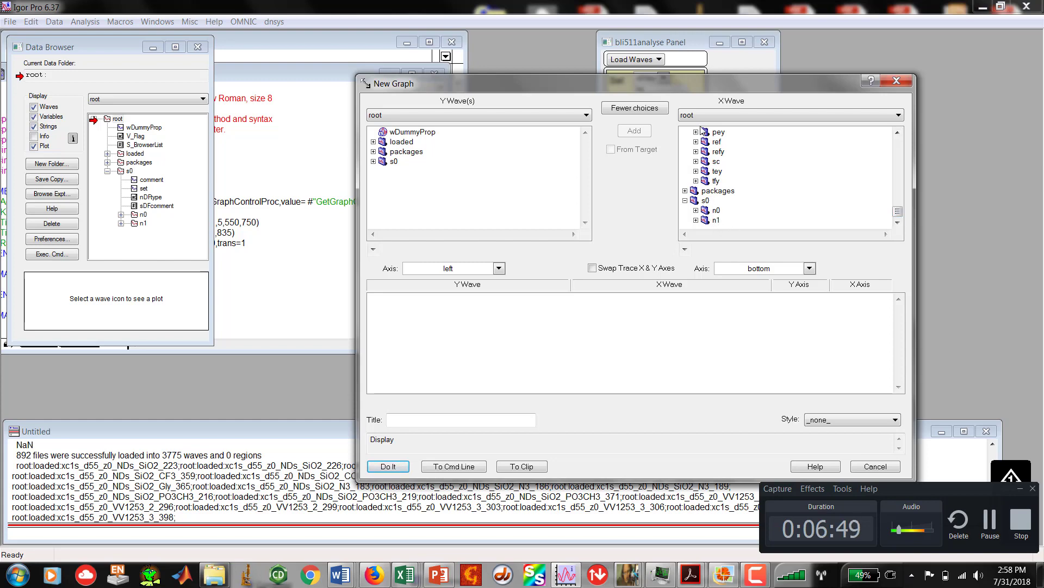
drag(736, 229, 636, 96)
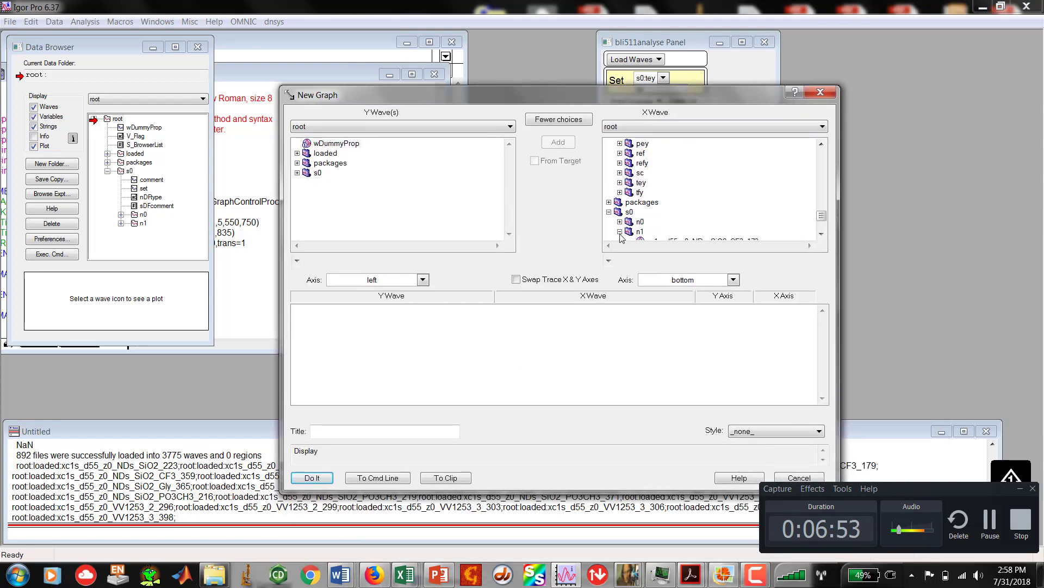
scroll(822, 223, up, 3)
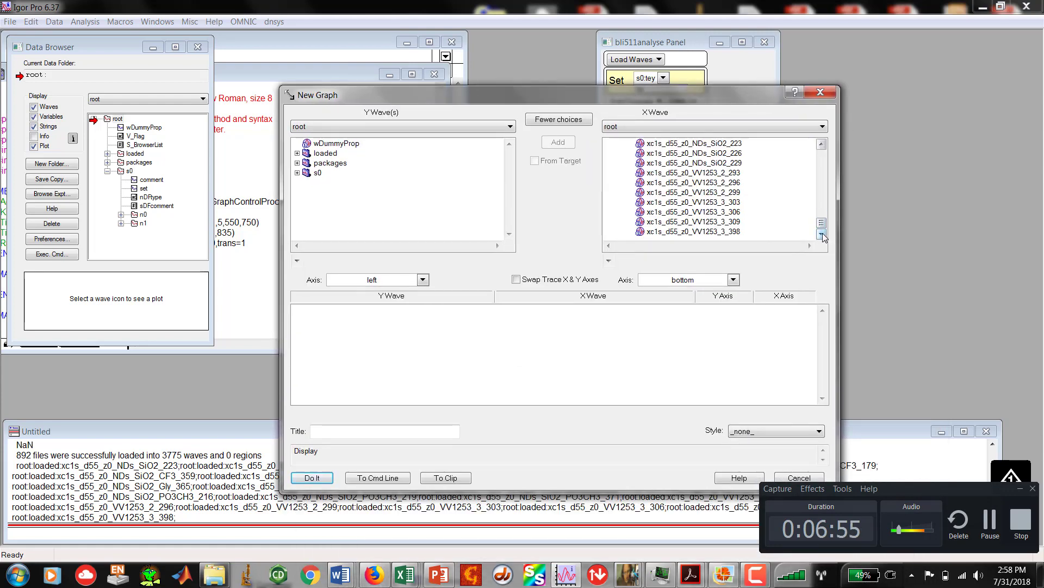
click(821, 145)
click(822, 147)
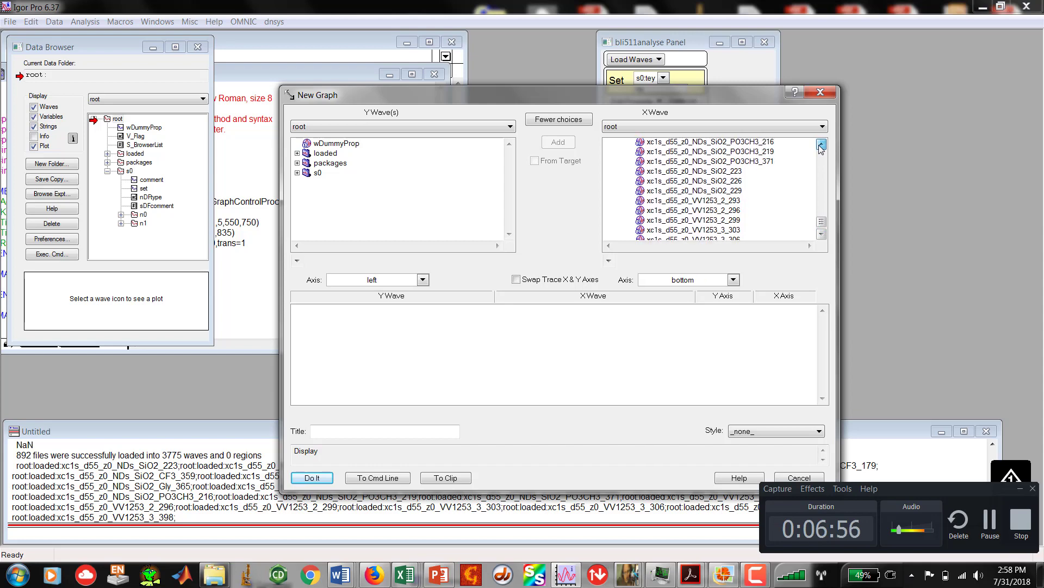
click(822, 147)
click(821, 147)
click(822, 147)
click(822, 145)
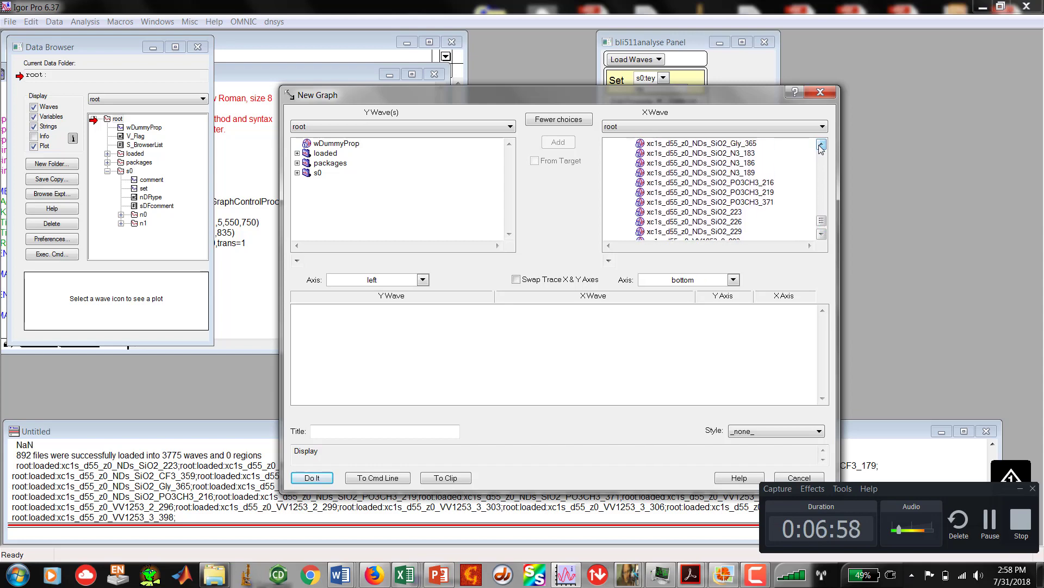
click(821, 145)
click(821, 144)
click(821, 145)
click(822, 145)
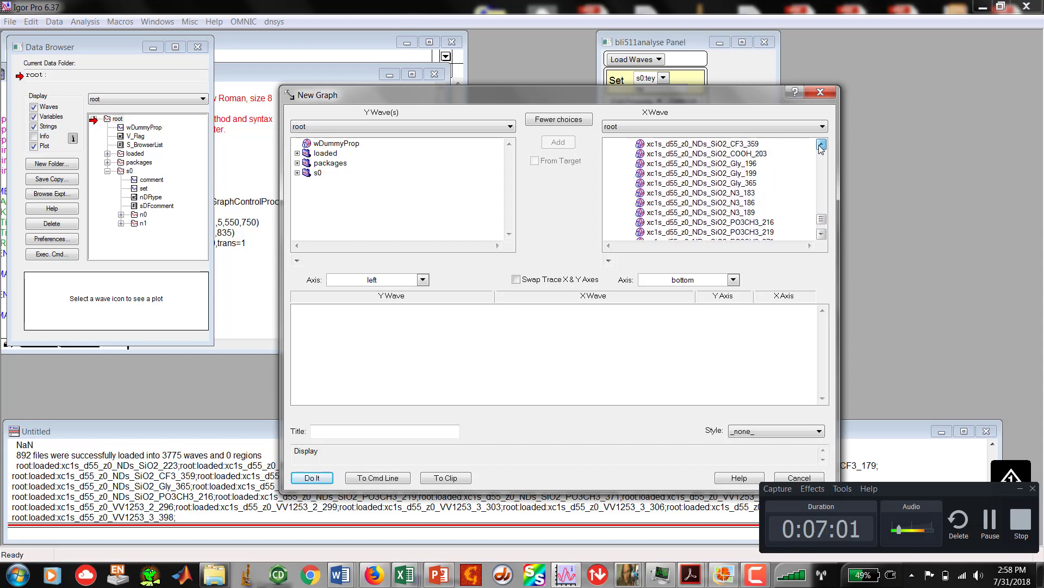
click(821, 145)
click(821, 145)
click(822, 144)
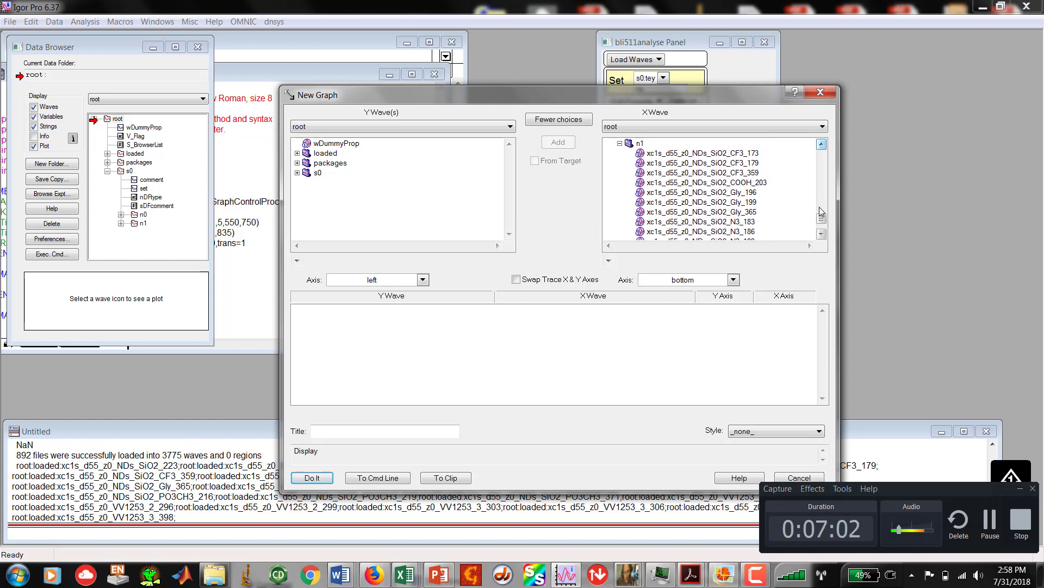
click(688, 153)
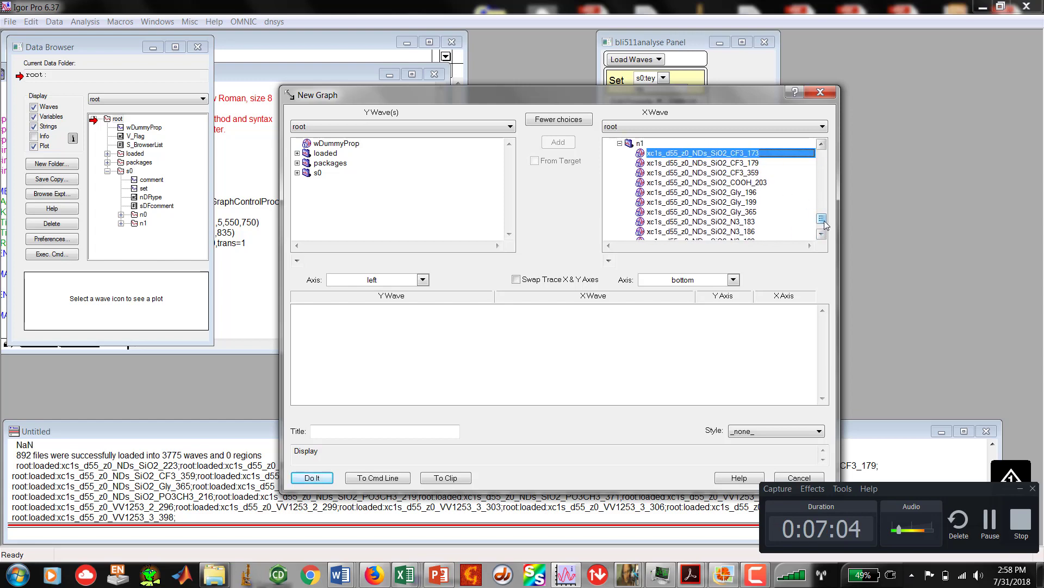
scroll(827, 234, down, 7)
click(720, 233)
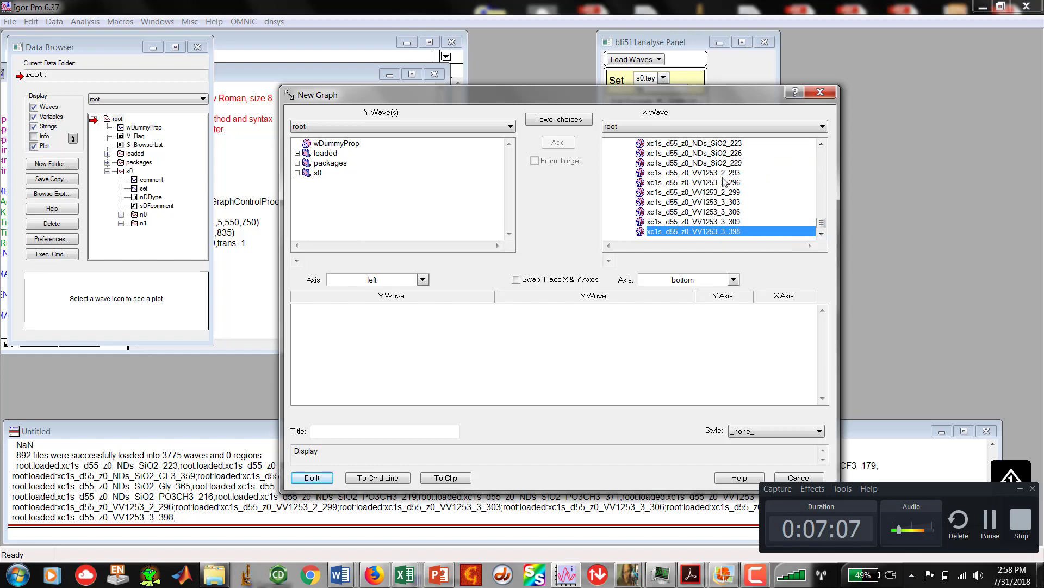
click(822, 144)
click(823, 145)
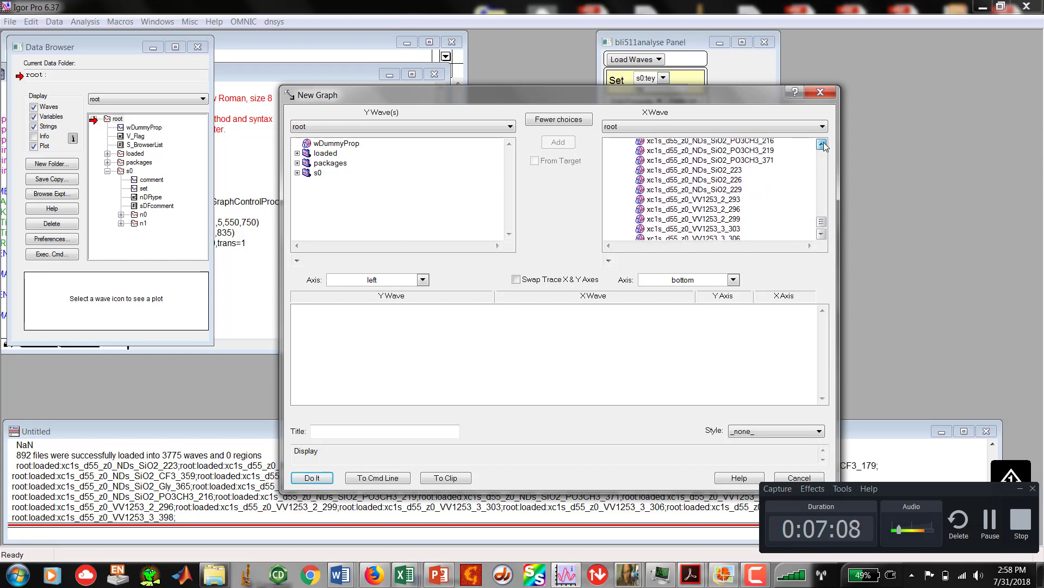
click(823, 145)
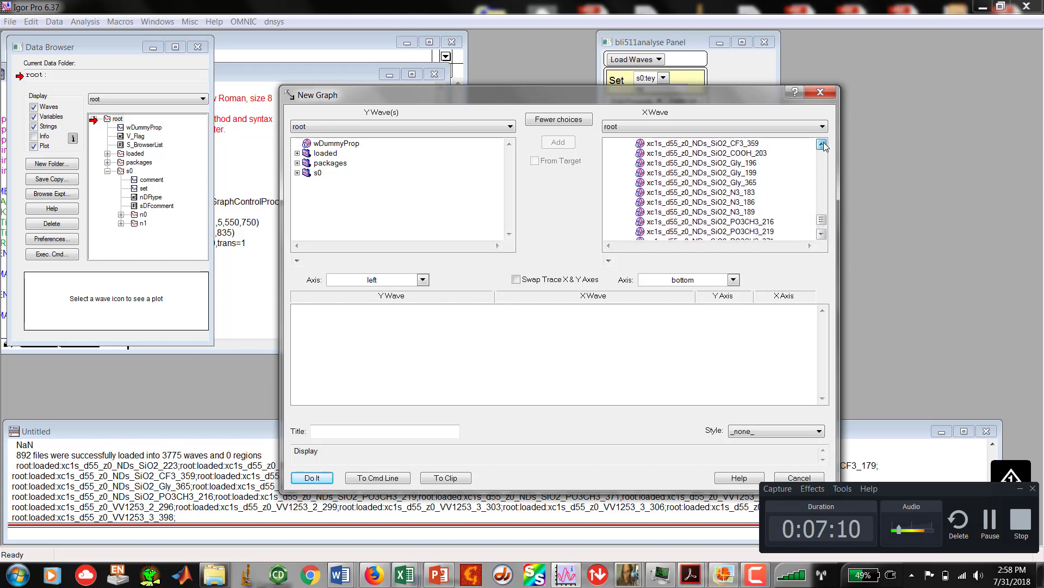
click(698, 175)
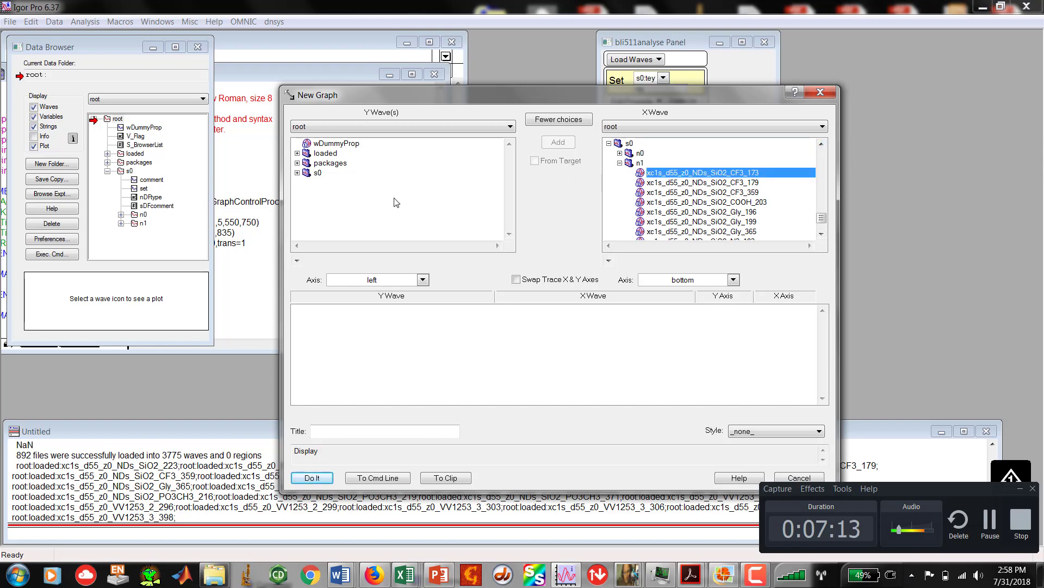
Add all waves in s0:n0 as Y waves against the chosen X wave and create the graph
click(298, 173)
click(309, 183)
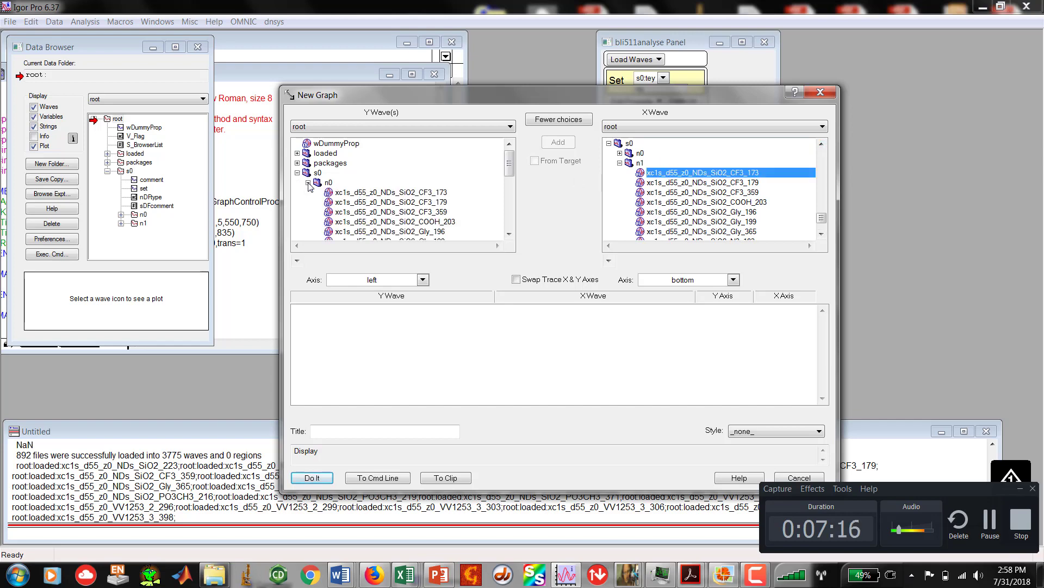
click(401, 196)
scroll(405, 226, down, 10)
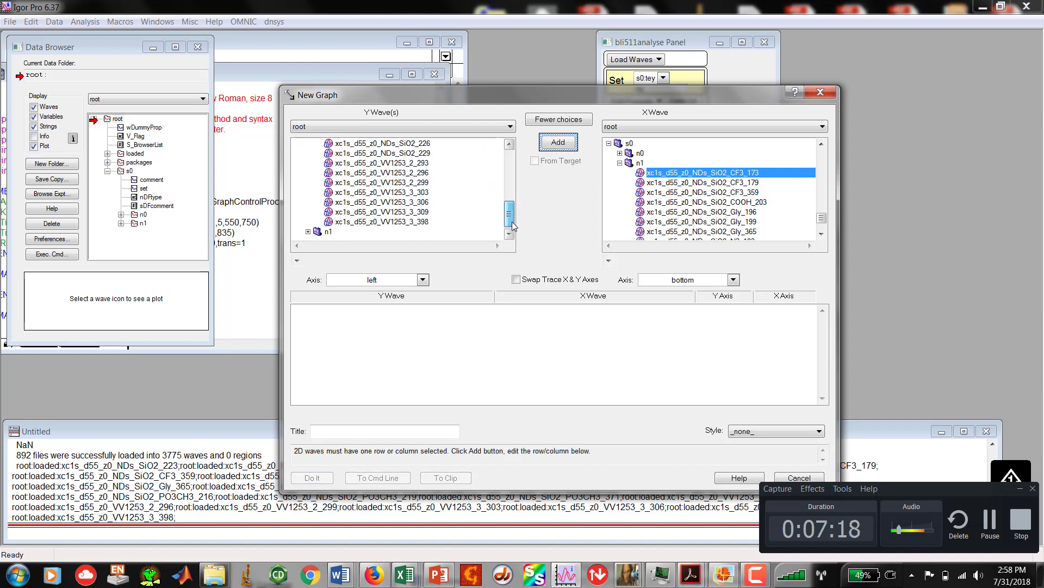
shift+click(406, 226)
click(558, 142)
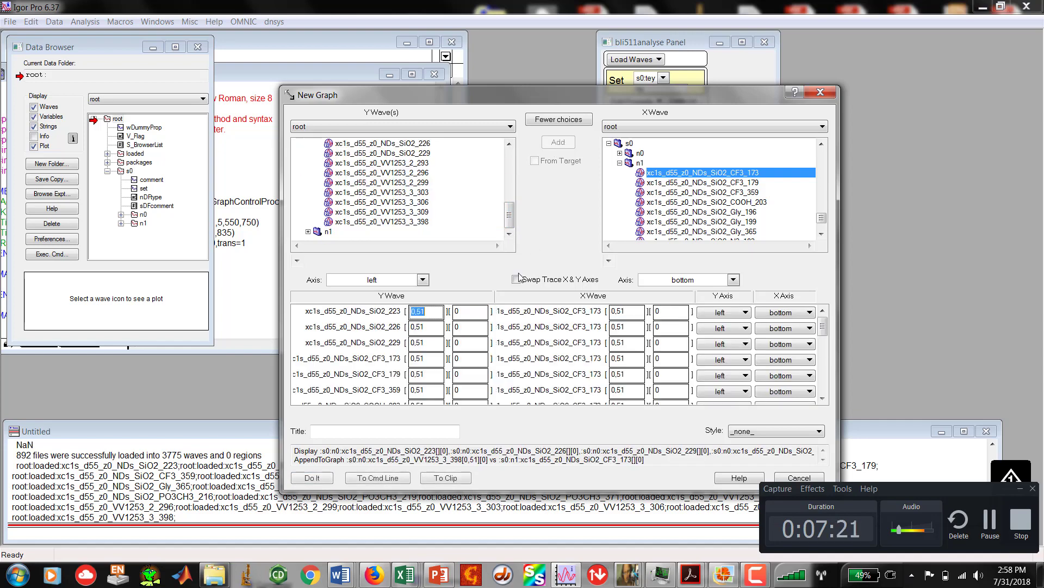
click(315, 479)
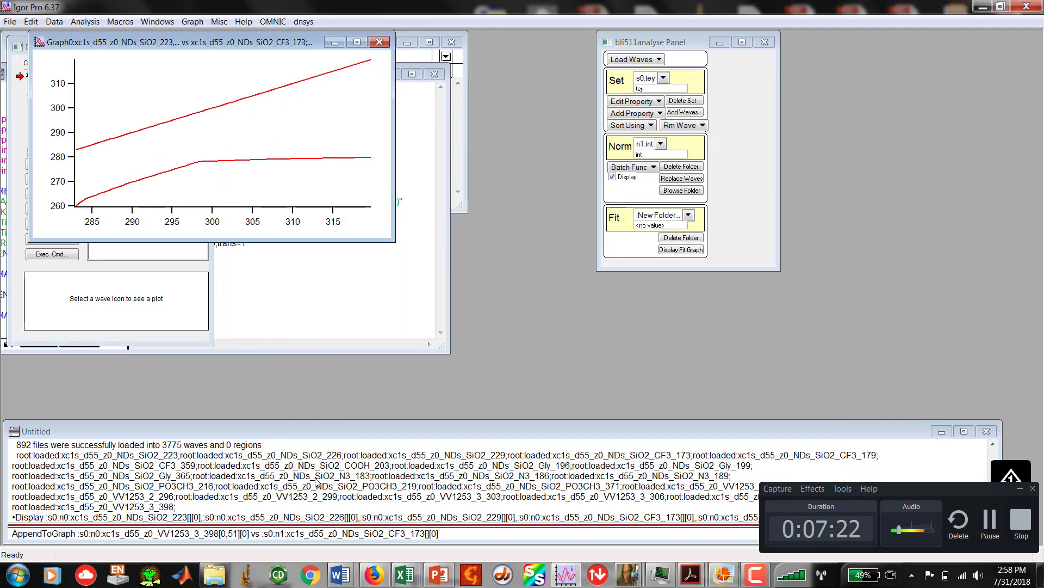
Set the maximum of the graph's bottom axis to 380
double_click(216, 222)
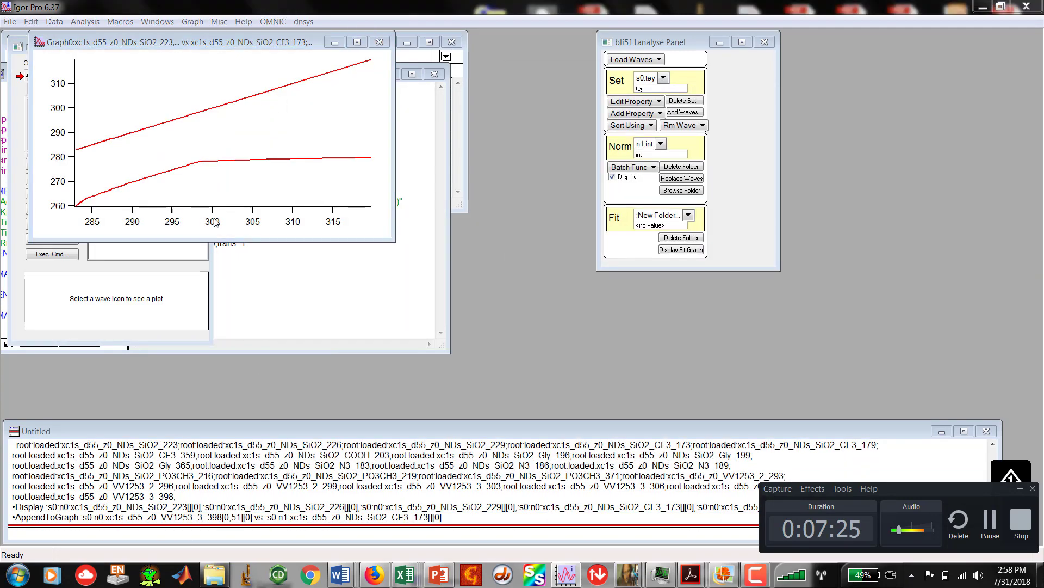
double_click(695, 211)
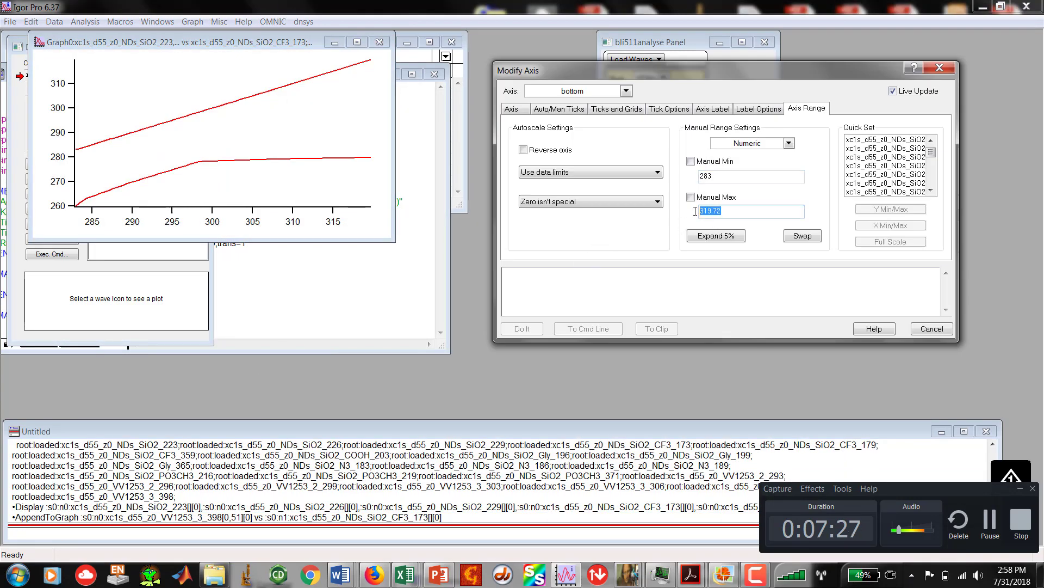
text(380)
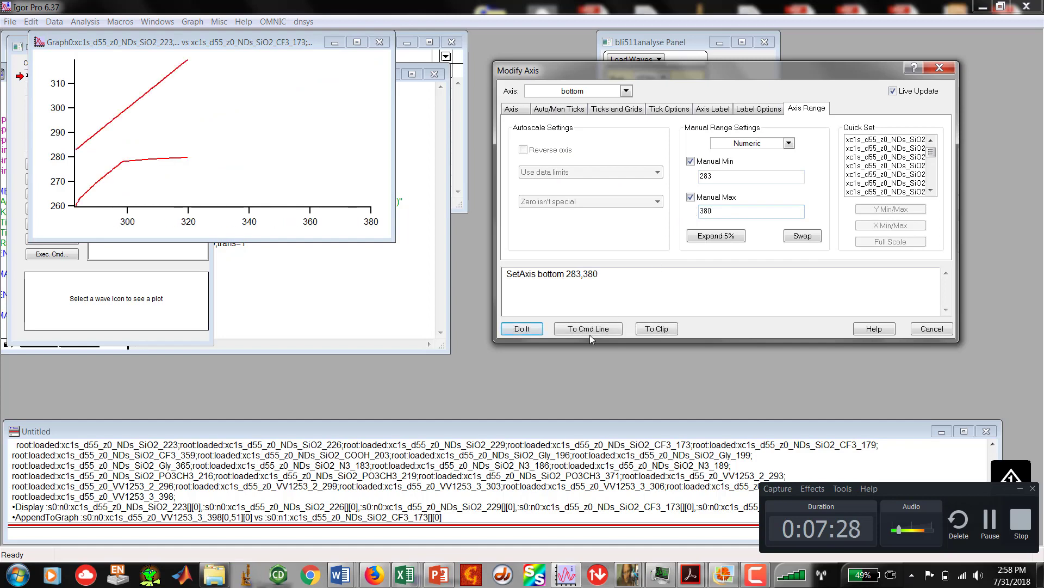
click(535, 329)
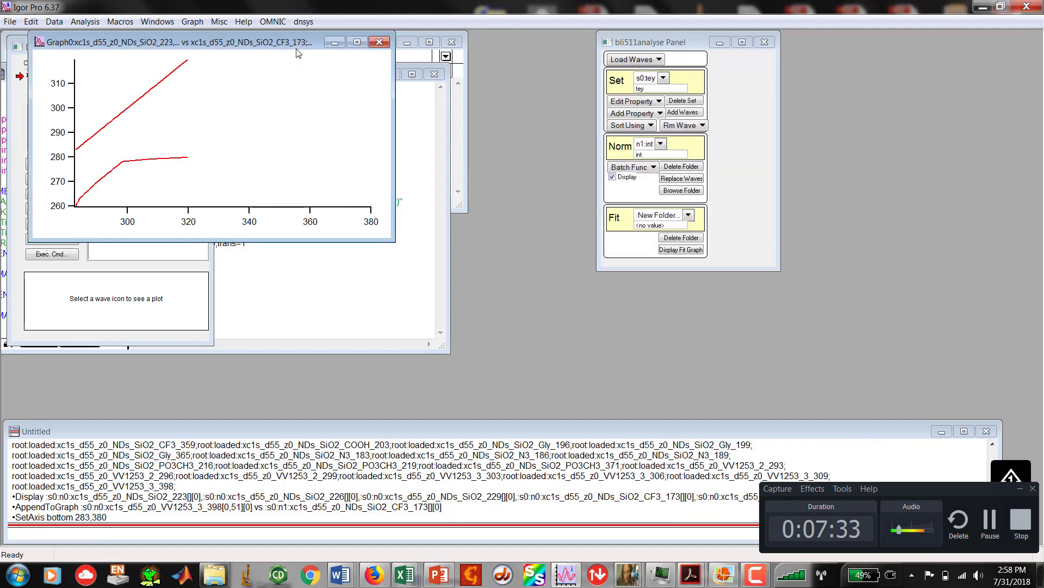
Move the graph window aside and close it
drag(297, 43, 514, 127)
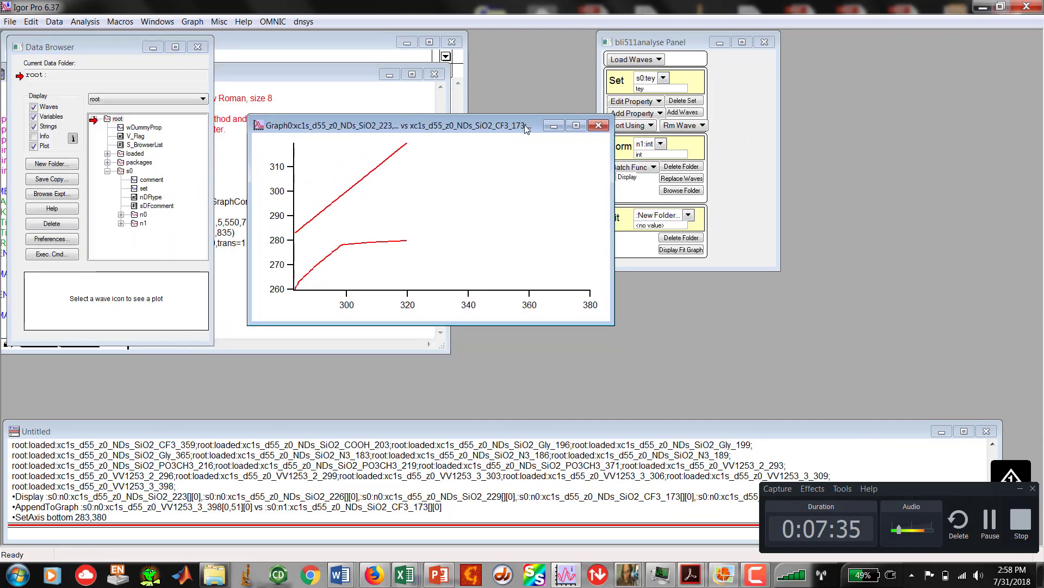
click(599, 126)
click(411, 240)
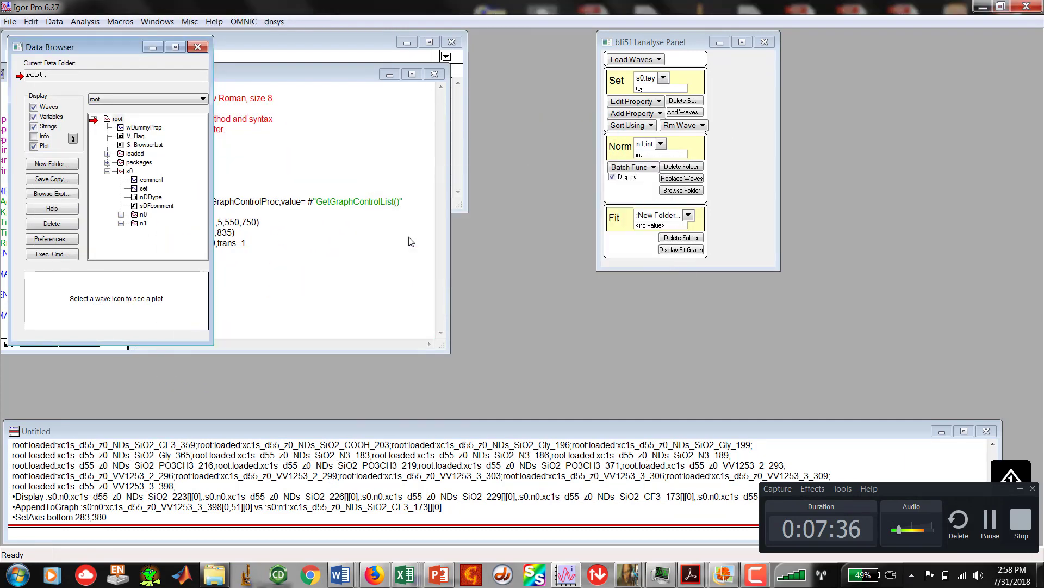
Expand n0 in the Data Browser and check which display options its first wave offers
click(121, 215)
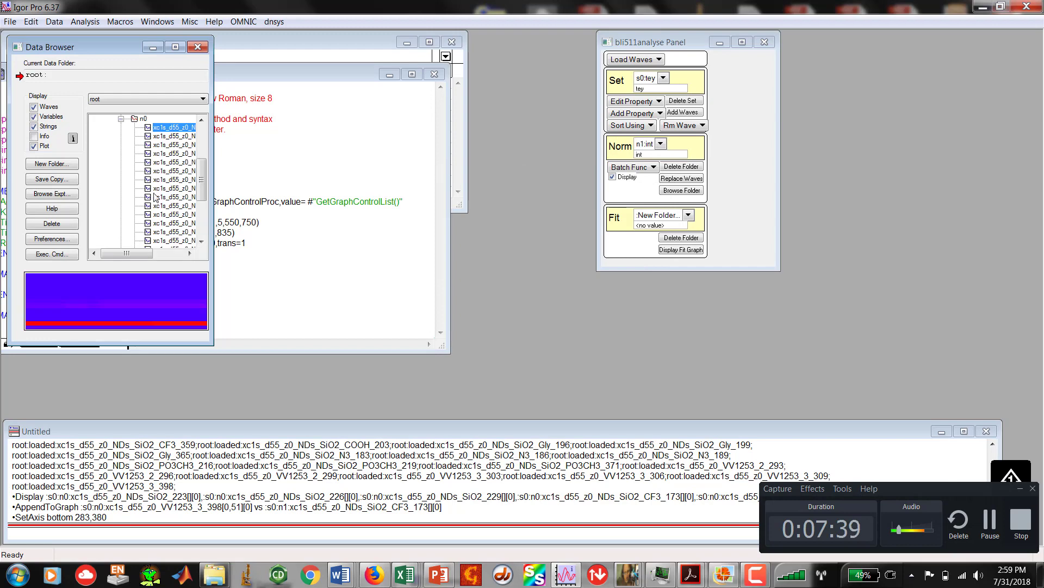
right_click(152, 132)
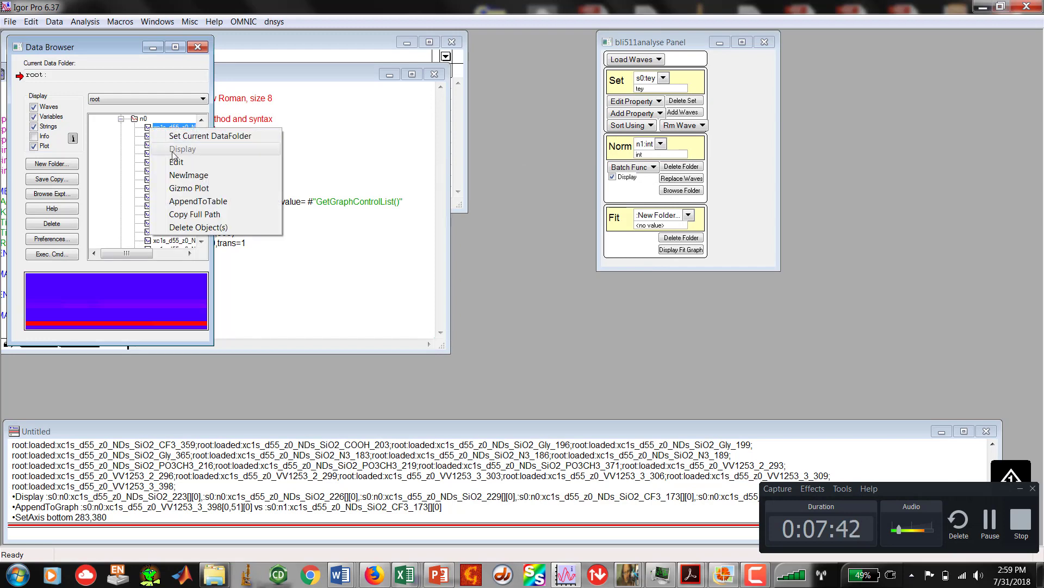
click(148, 127)
right_click(148, 125)
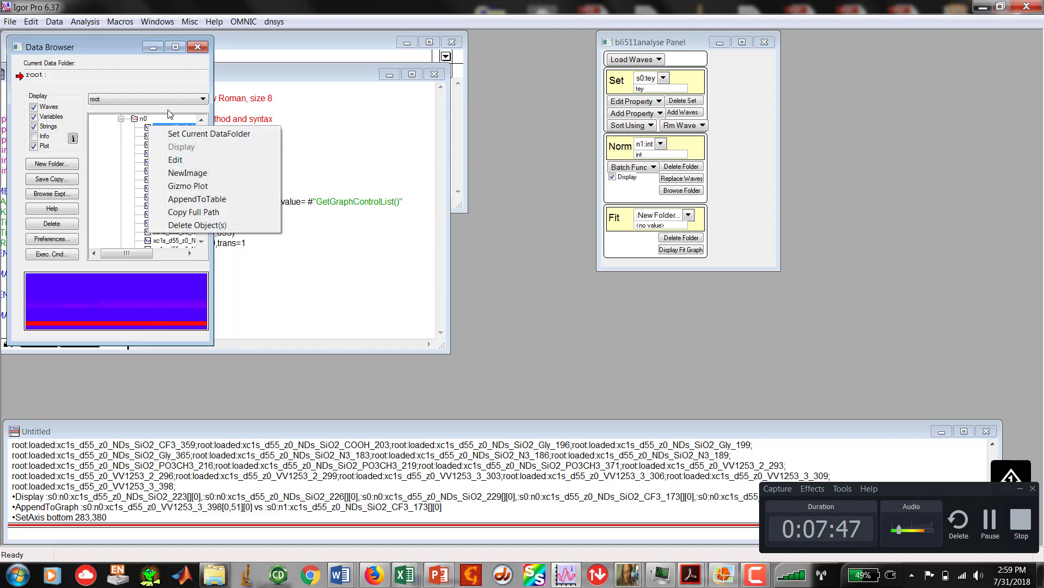
click(162, 84)
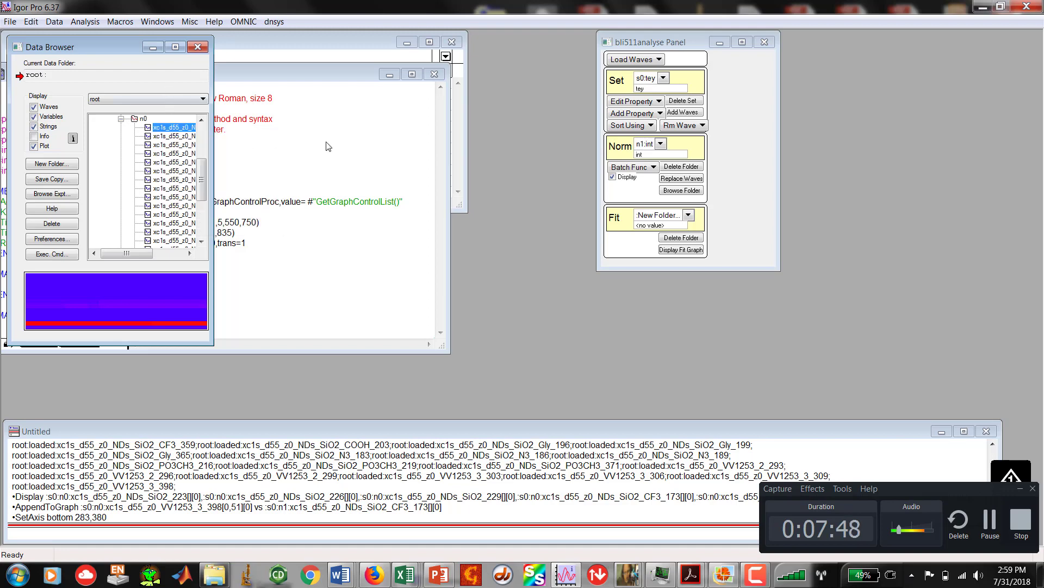
Start InterpolateOnSet for the int norm folder with n0:Original Waves as y and x data, rescaling waves with the same scaling for all
click(655, 168)
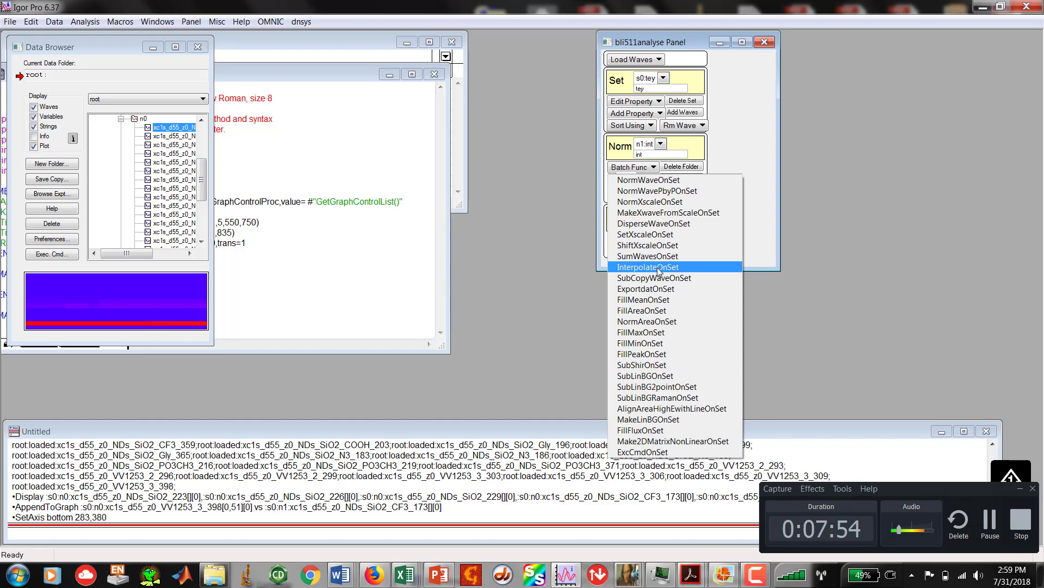
click(660, 268)
click(690, 292)
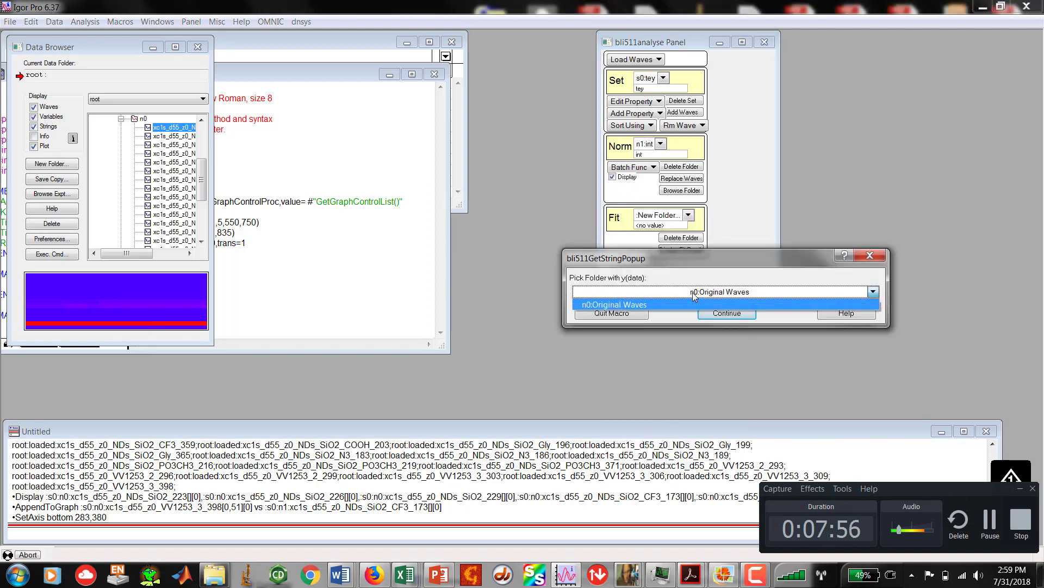
click(692, 304)
click(724, 319)
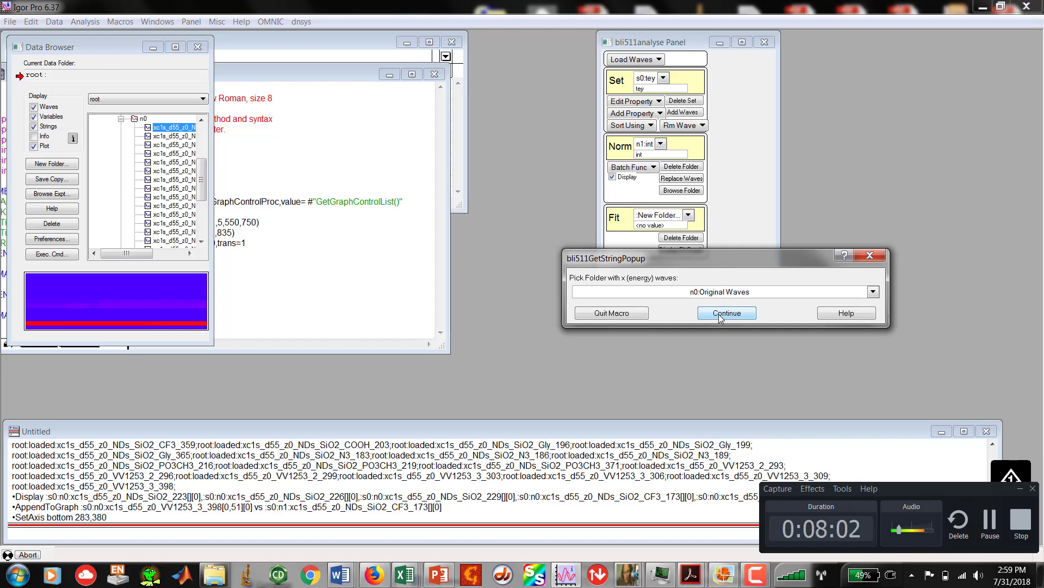
click(720, 315)
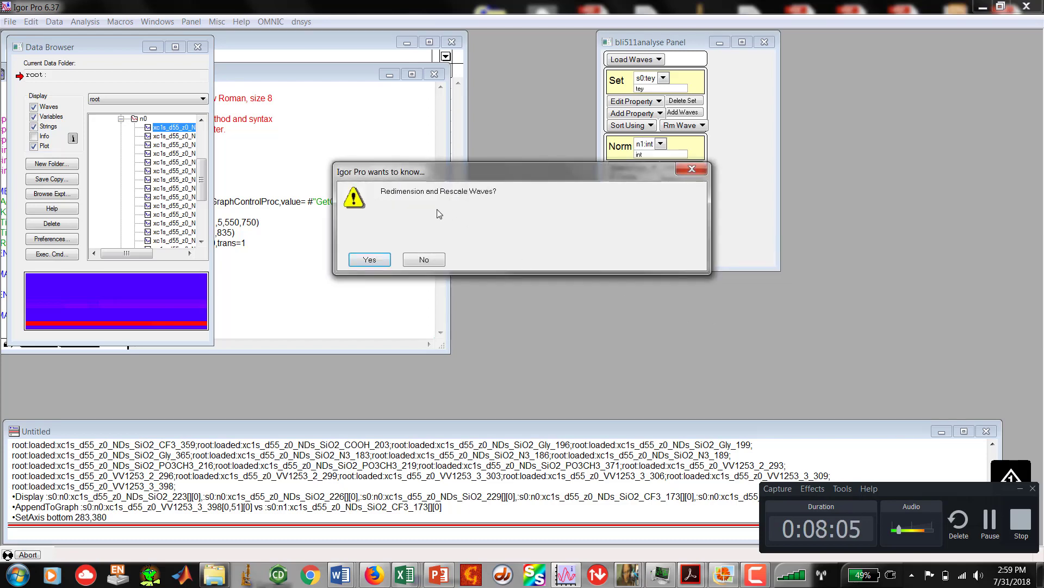
click(382, 261)
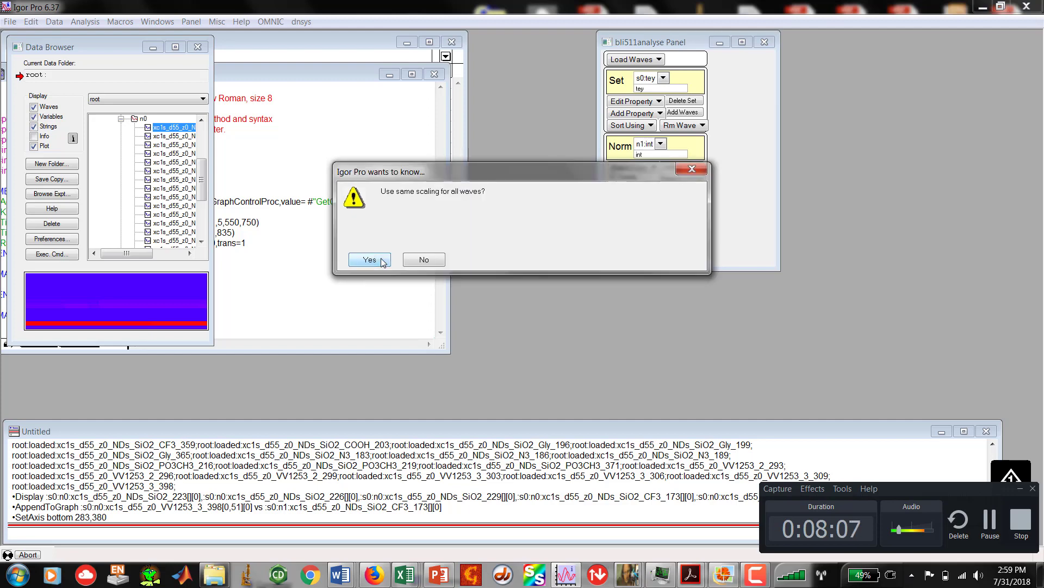
click(384, 262)
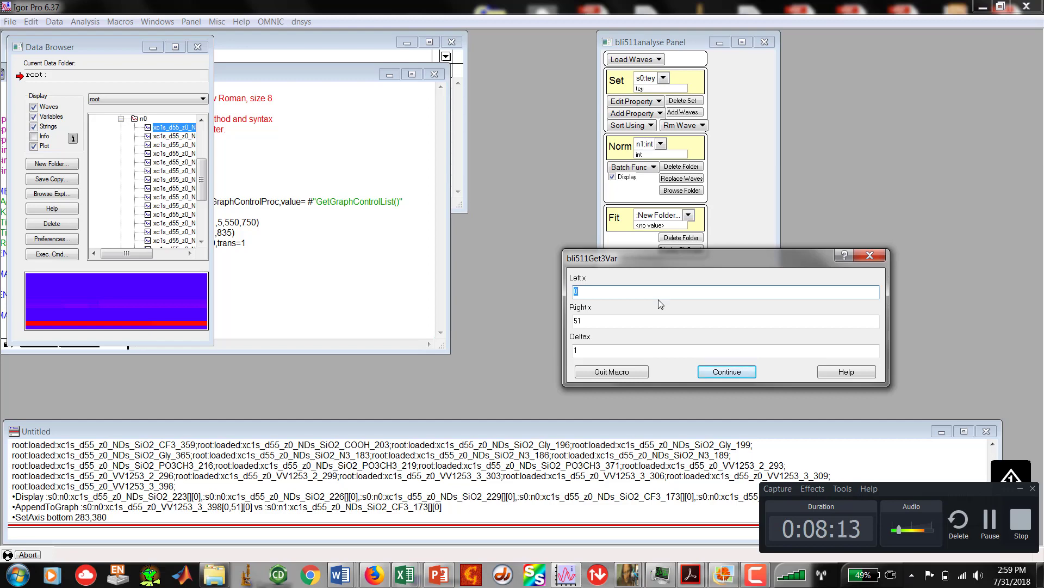
Interpolate from x 260 to 380 with delta 1, smoothing factor 0.0001 and interpolation type 3, smoothing spline
text(260)
double_click(581, 321)
text(38)
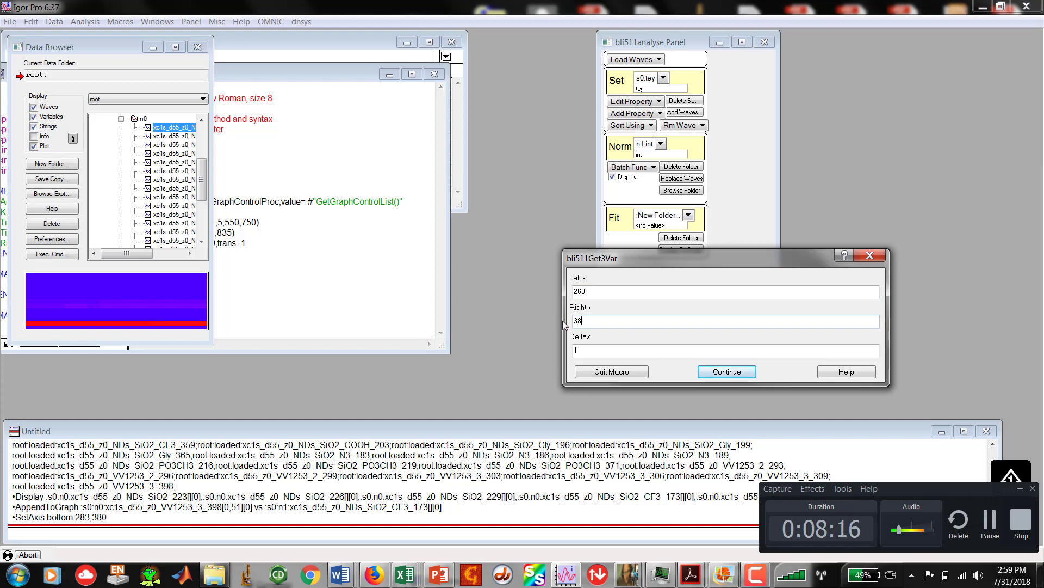
text(0)
click(719, 372)
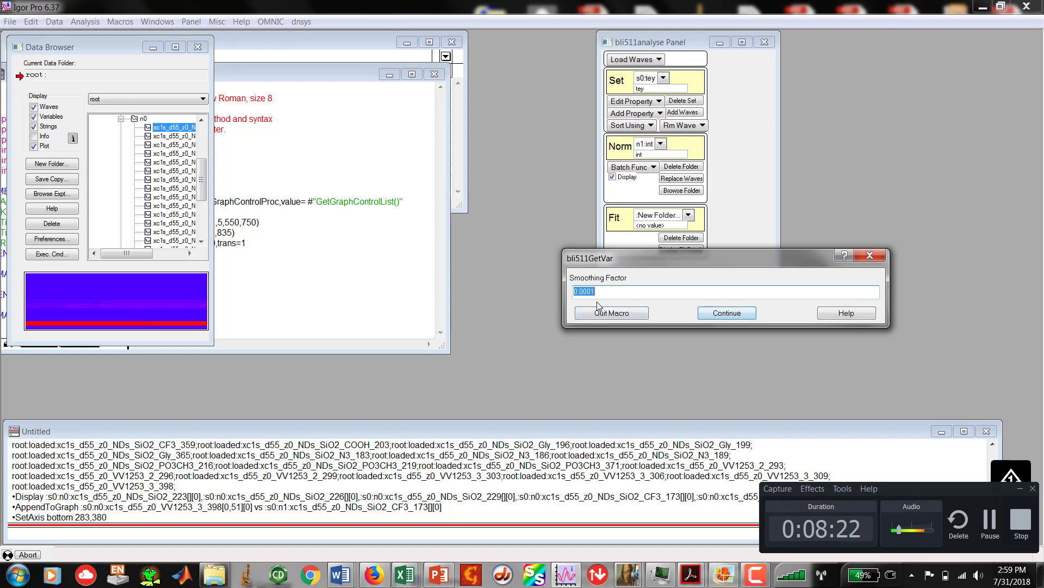
click(723, 314)
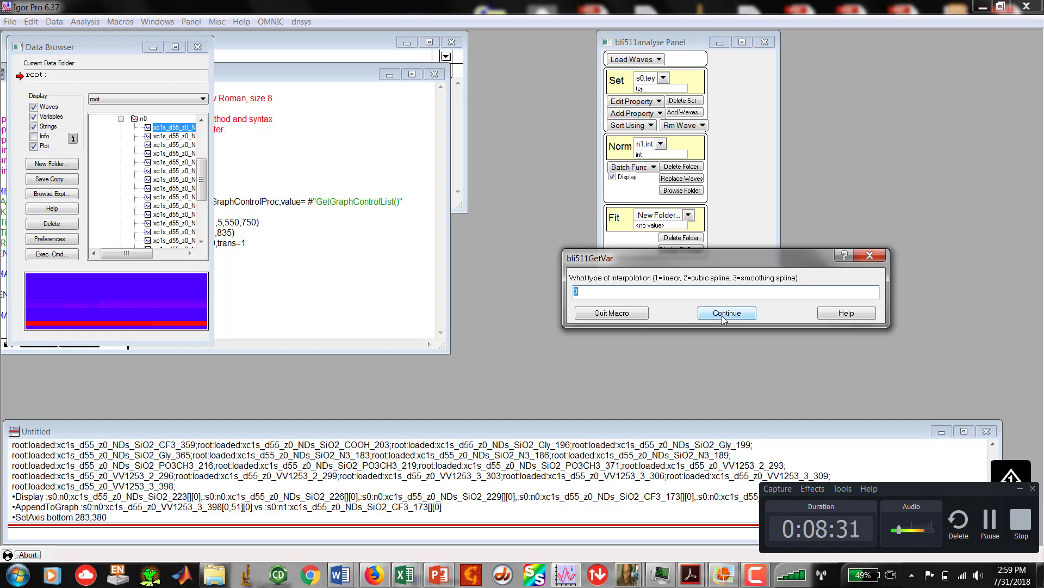
click(724, 314)
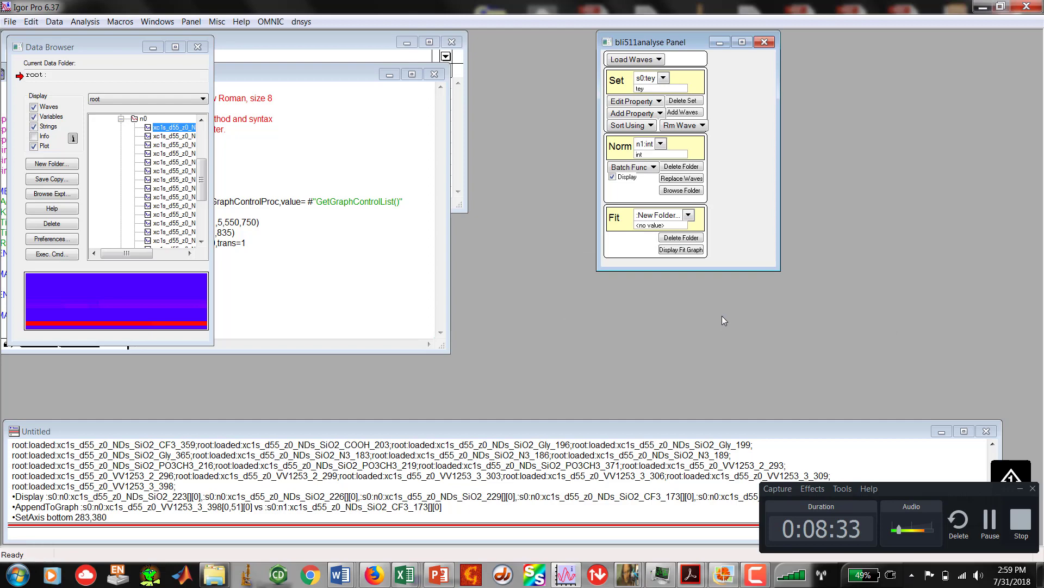
Expand n1 in the Data Browser and preview its first wave, xc1s_d55_z0_NDs_SiO2_223
drag(202, 192, 202, 239)
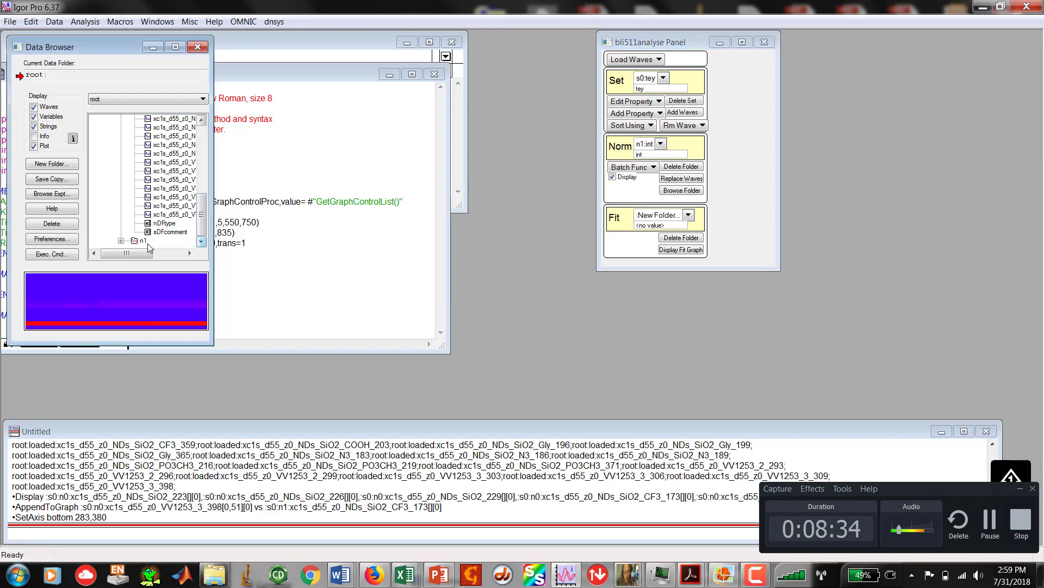
click(120, 240)
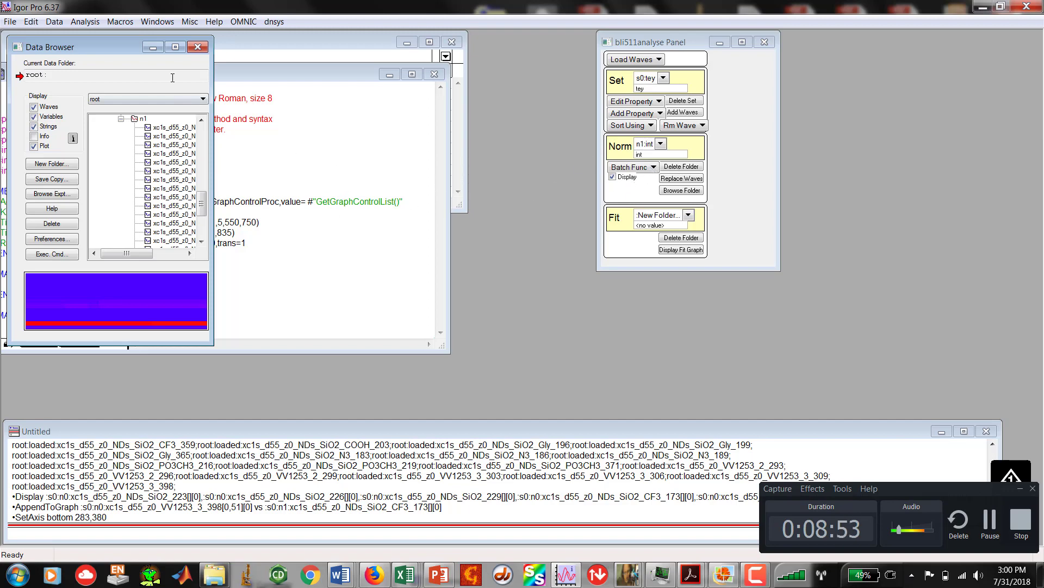
drag(128, 44, 287, 69)
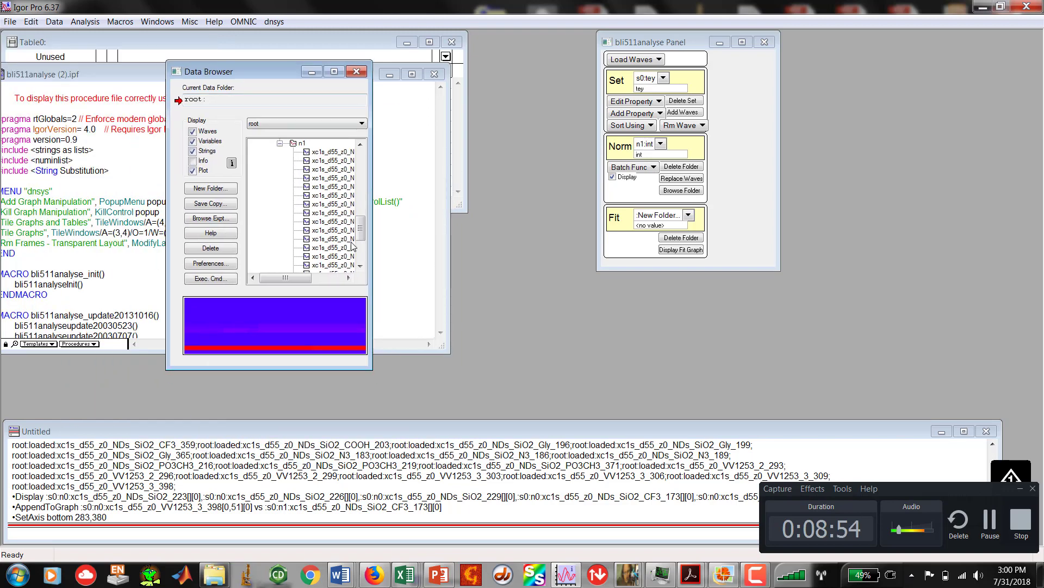
drag(299, 279, 320, 280)
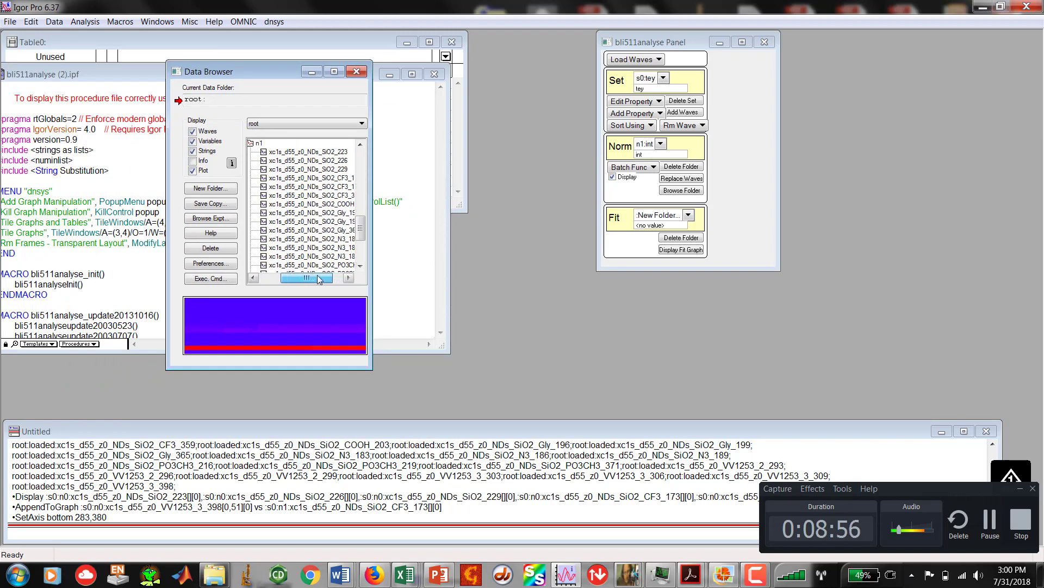
click(263, 152)
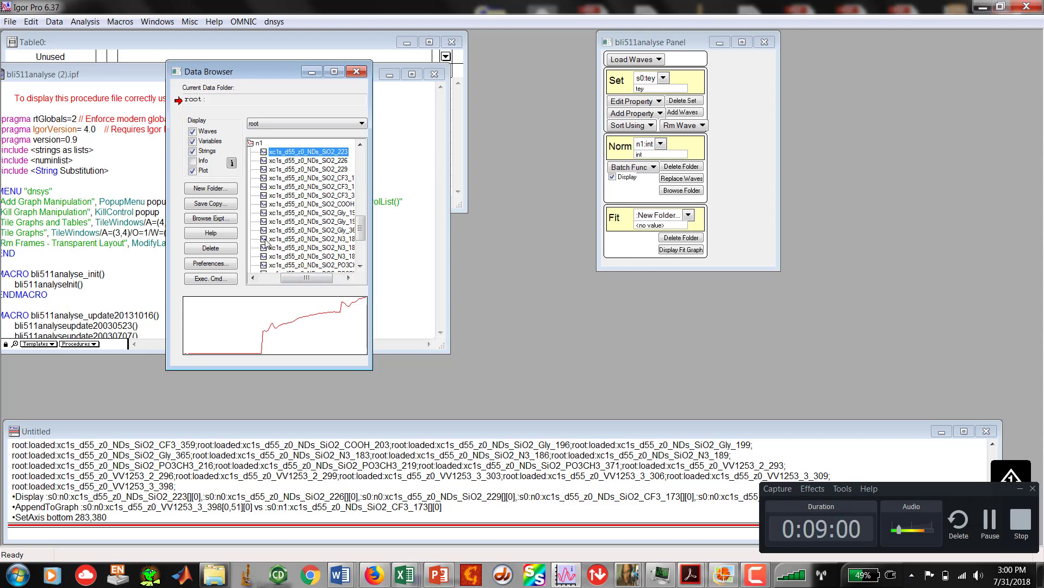
Try to display the first eleven waves of n1 together in one graph
shift+click(264, 239)
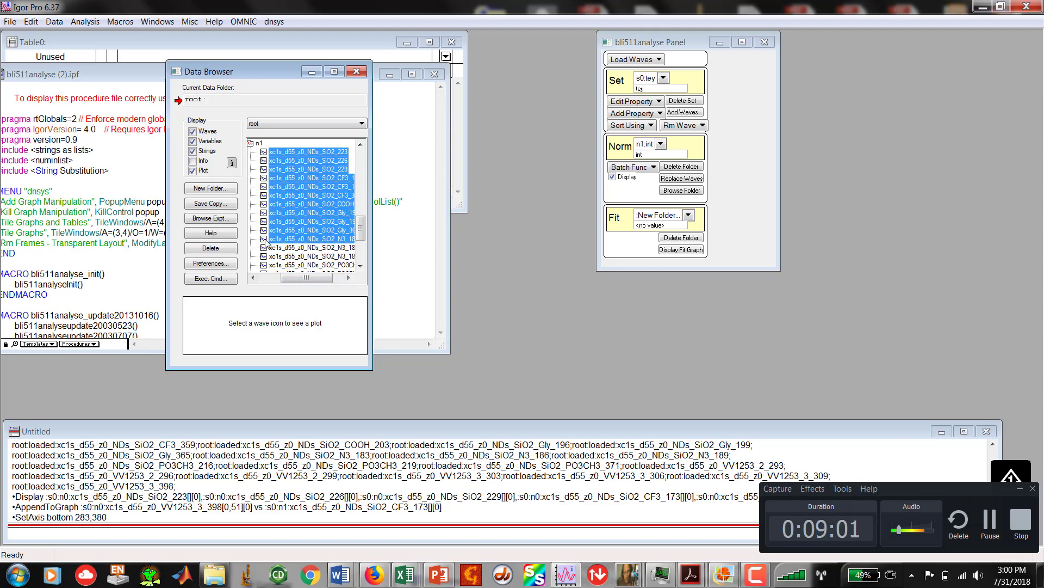
right_click(268, 200)
click(294, 220)
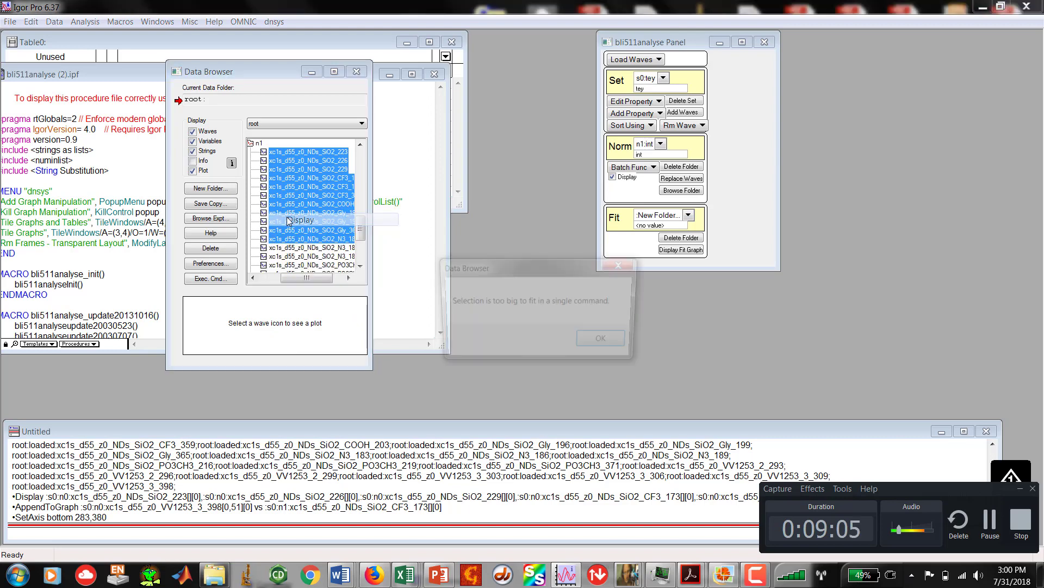
click(599, 342)
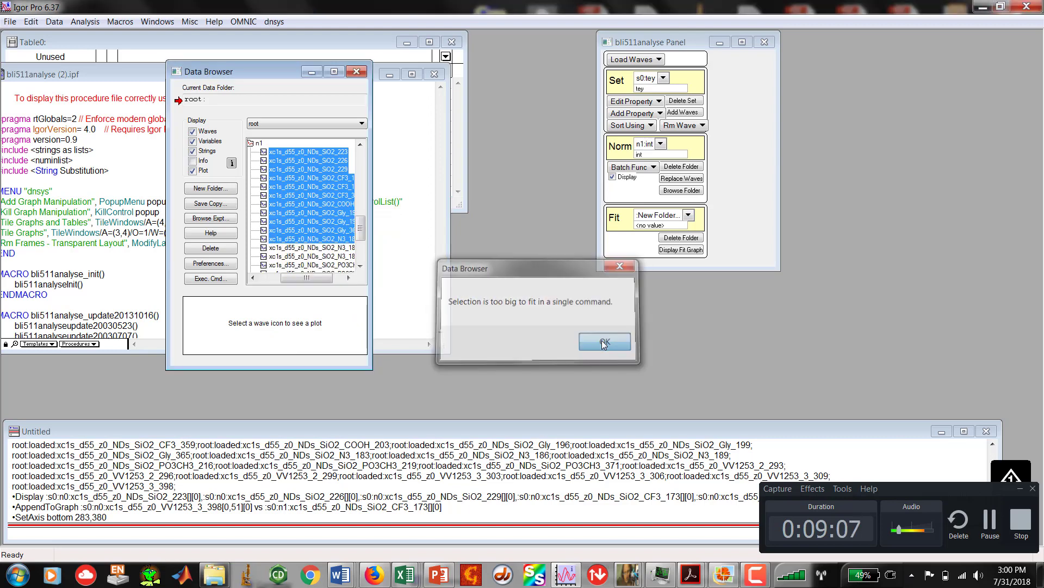
Display the first five waves of n1 in one graph and place the graph beside the bli511analyse panel
shift+click(263, 188)
right_click(263, 188)
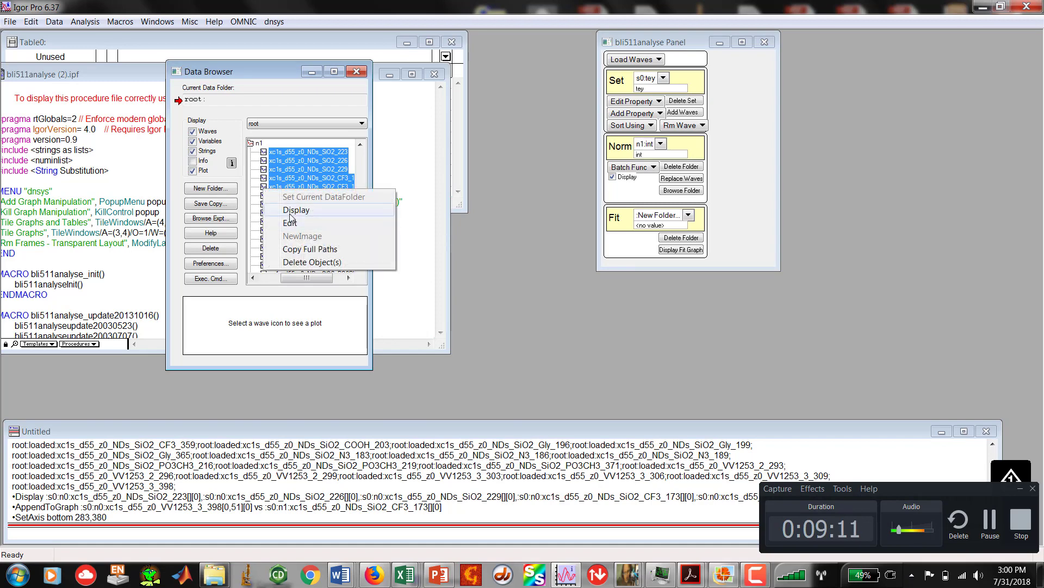
click(291, 218)
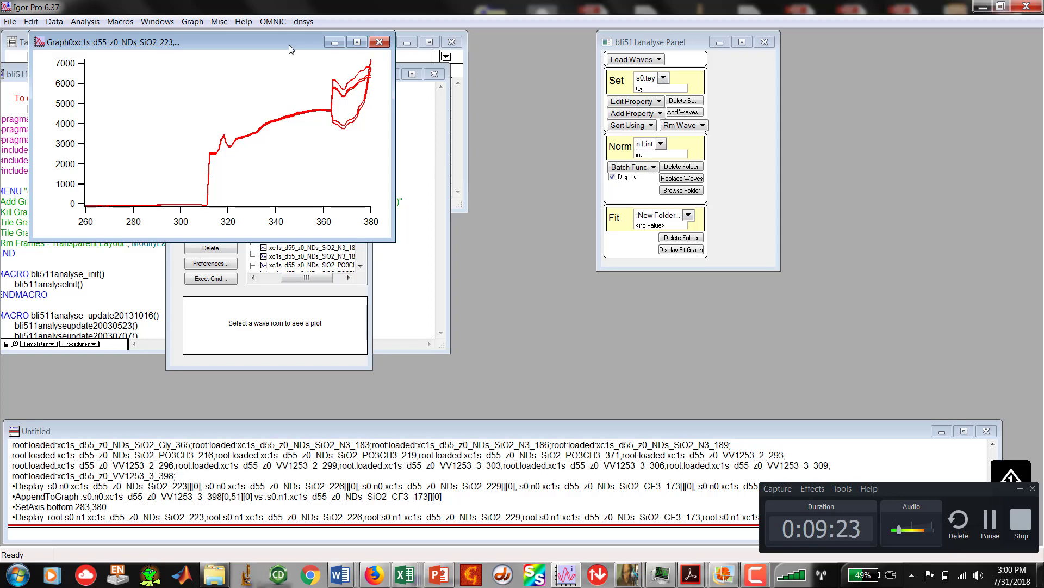
drag(285, 43, 472, 92)
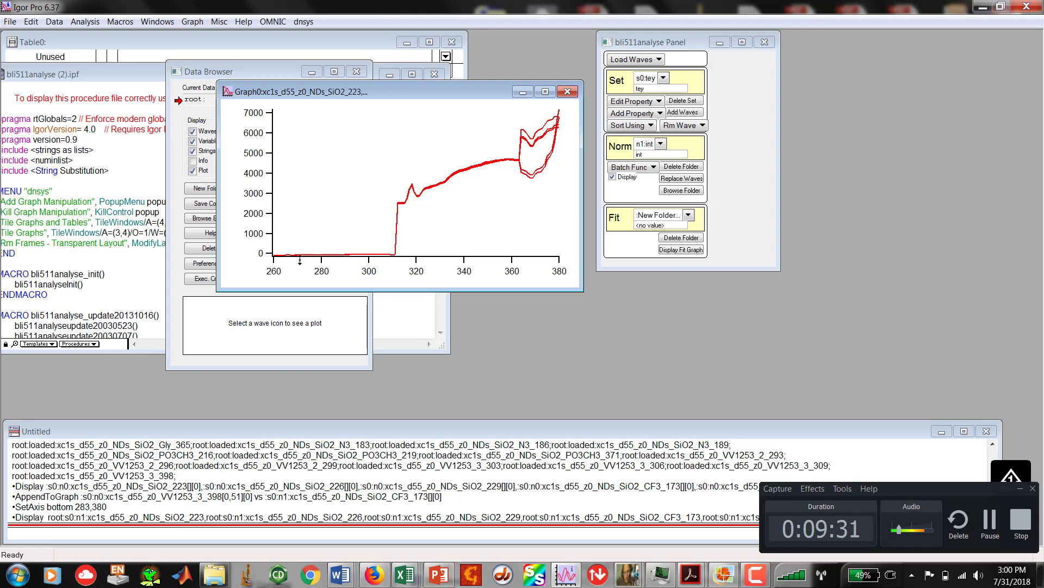
Run AlignAreaHighEwithLineOnSet on the int norm folder with a linear background range from 260 to 280
click(640, 169)
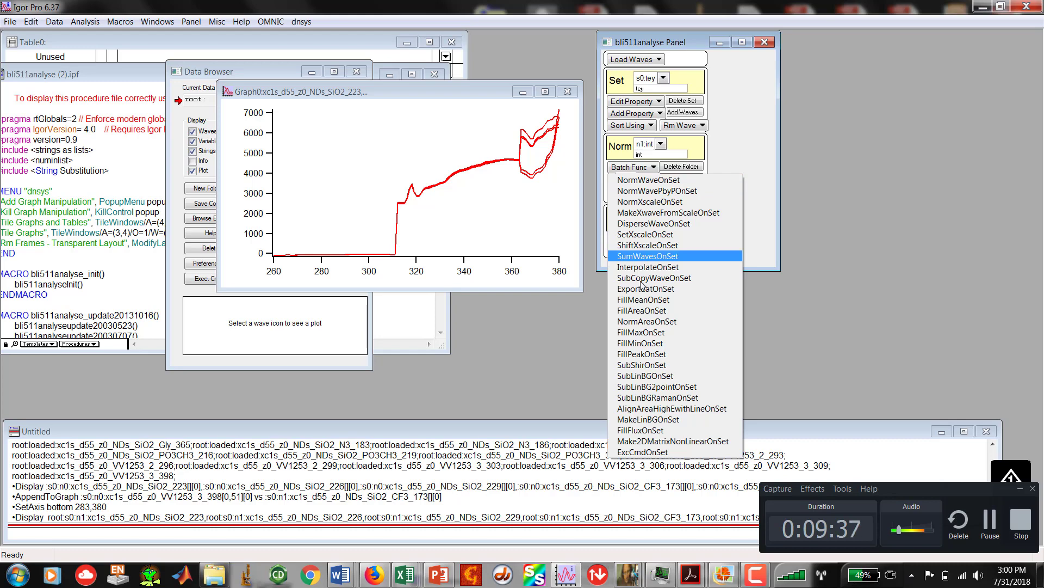
click(648, 398)
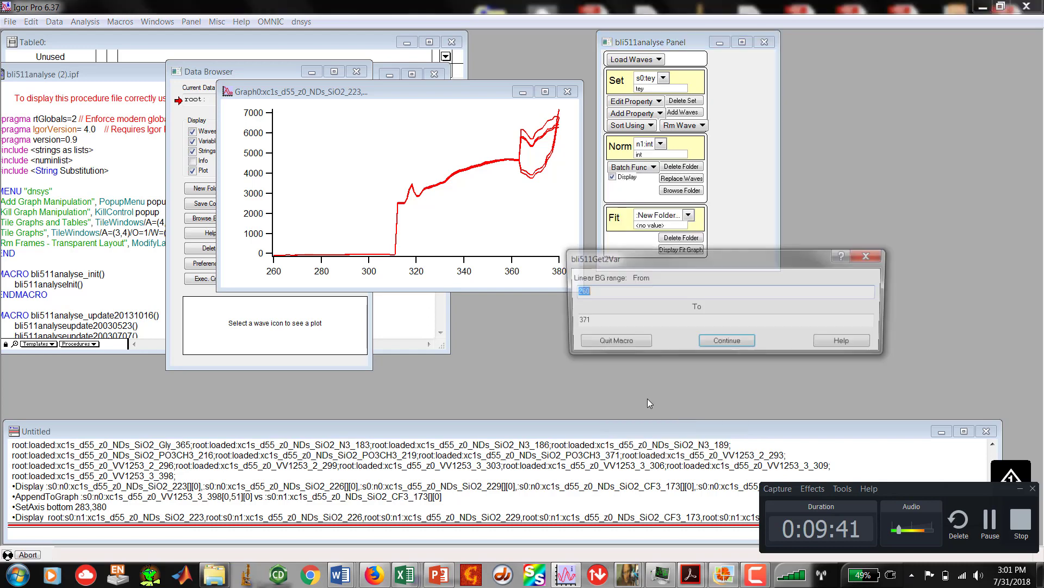
click(604, 294)
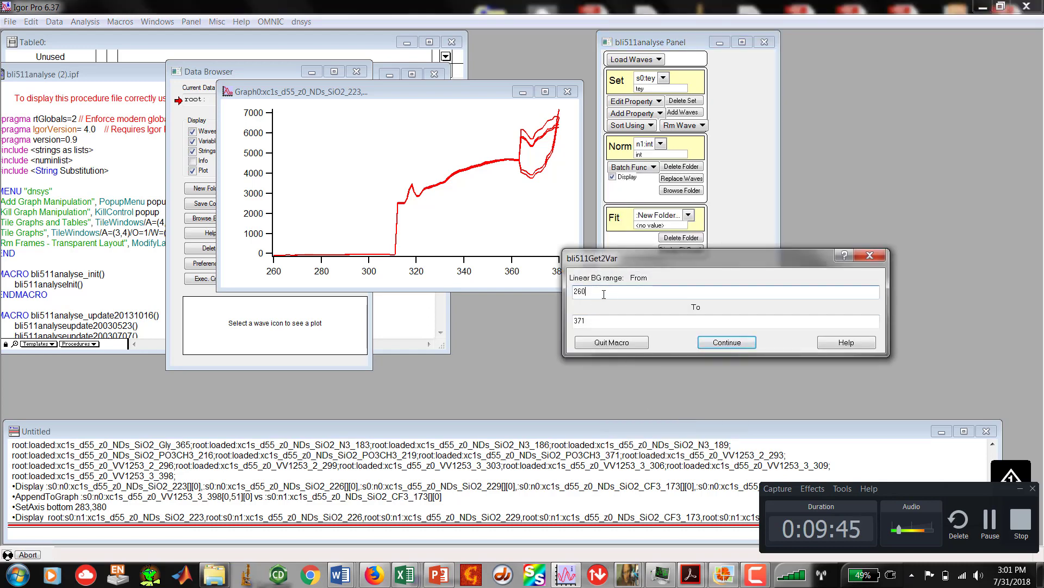
double_click(581, 321)
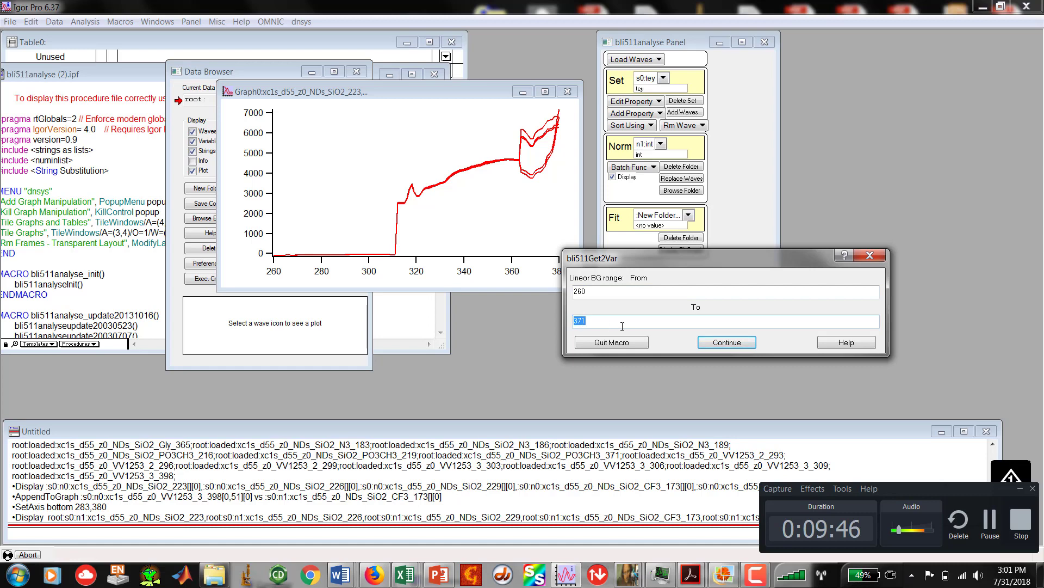
text(280)
click(733, 343)
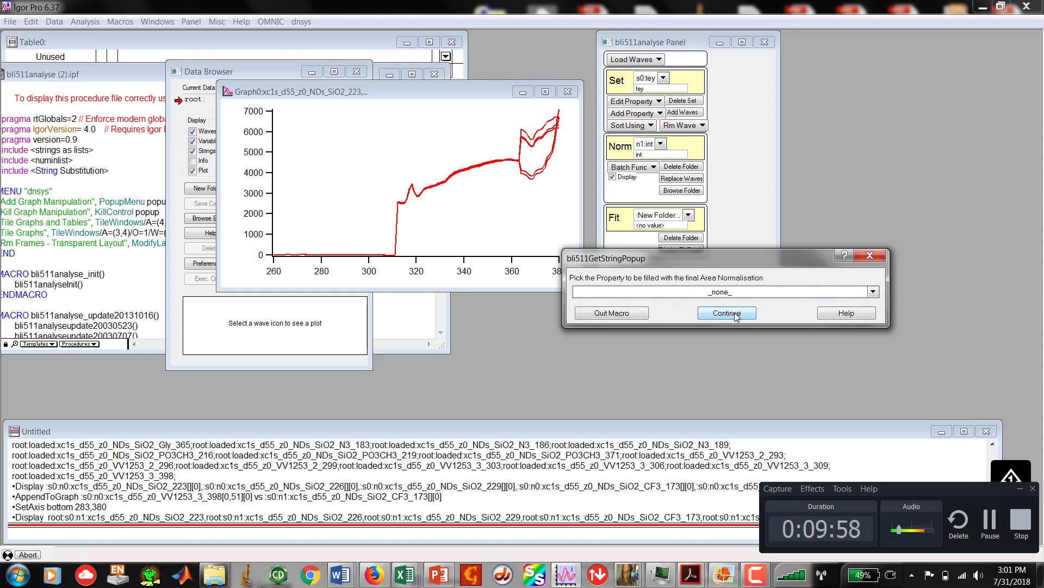
Normalise area 260 to 381 to 1000 without filling a property, with high-energy normalisation point 381 to 381 and zero crossing 280
click(735, 314)
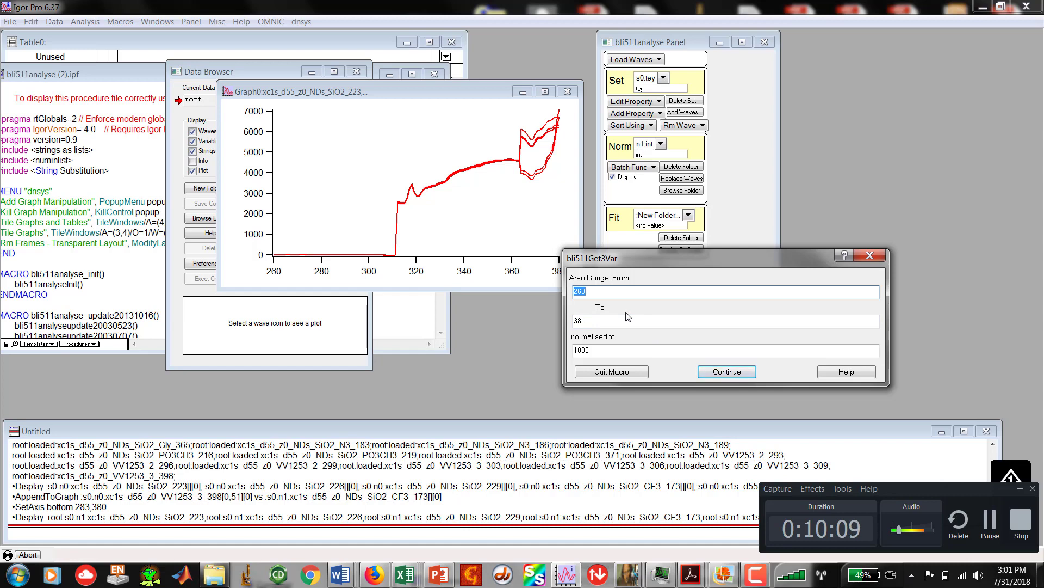
click(730, 374)
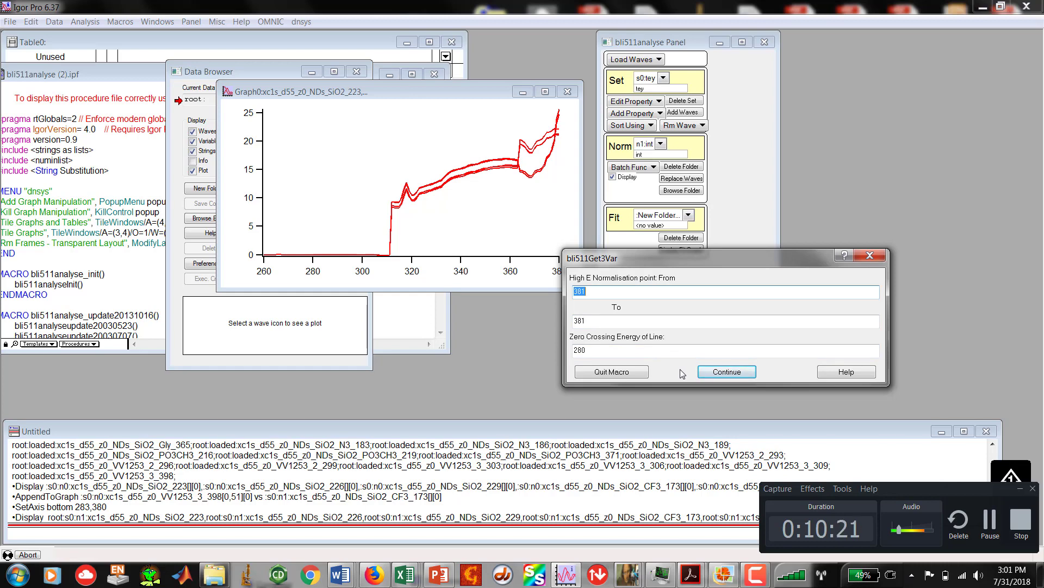
click(725, 373)
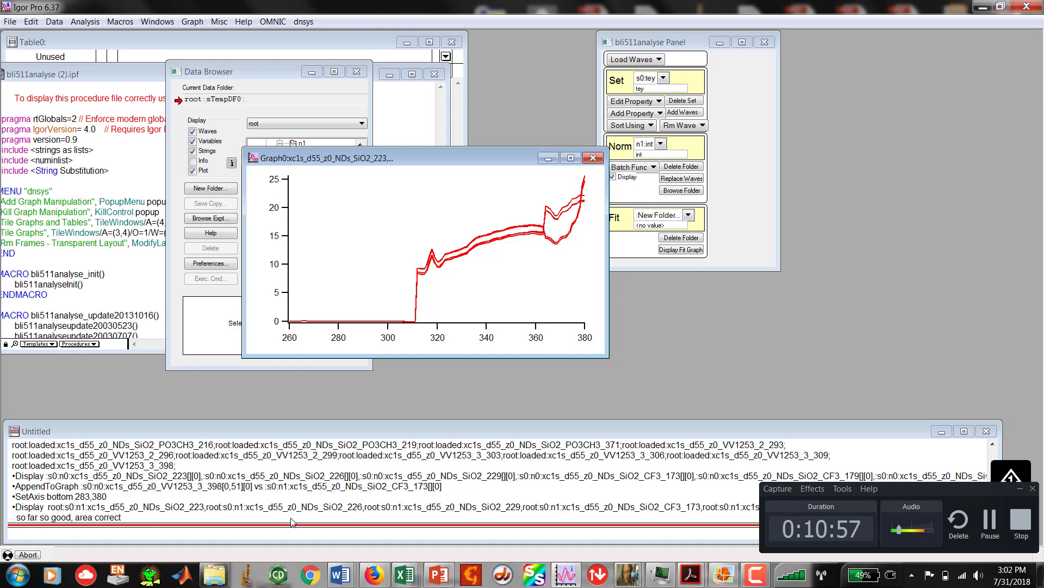
Rearrange the command window and the graph so both are readable, and dismiss the function error dialog
drag(412, 423, 407, 392)
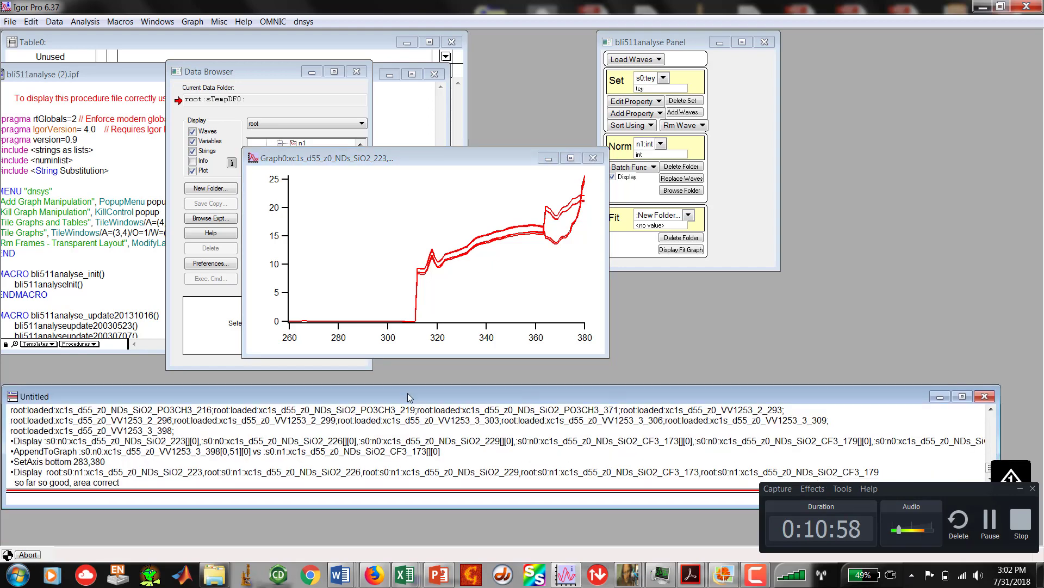
drag(411, 309, 410, 280)
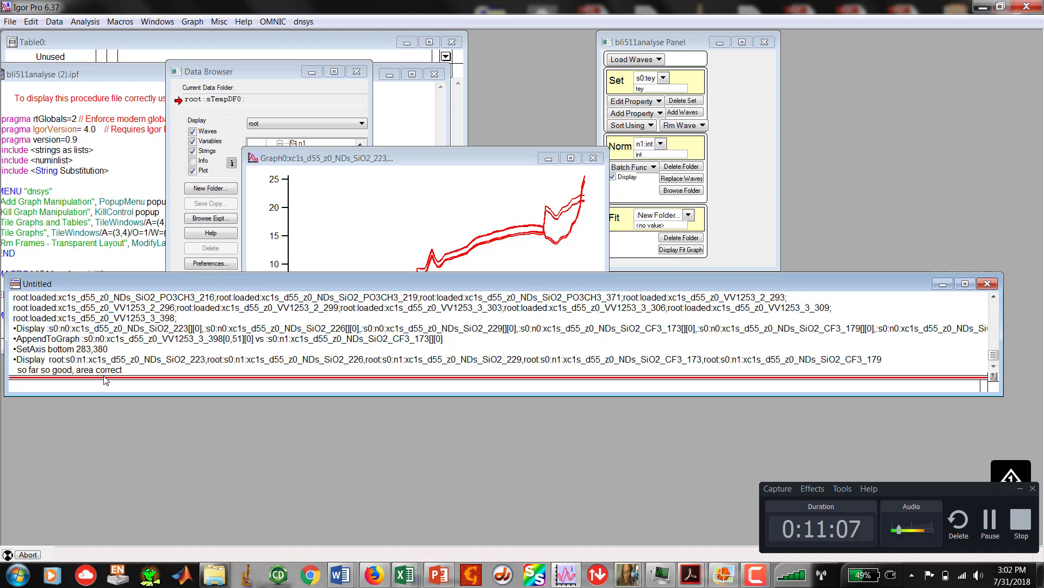
click(505, 156)
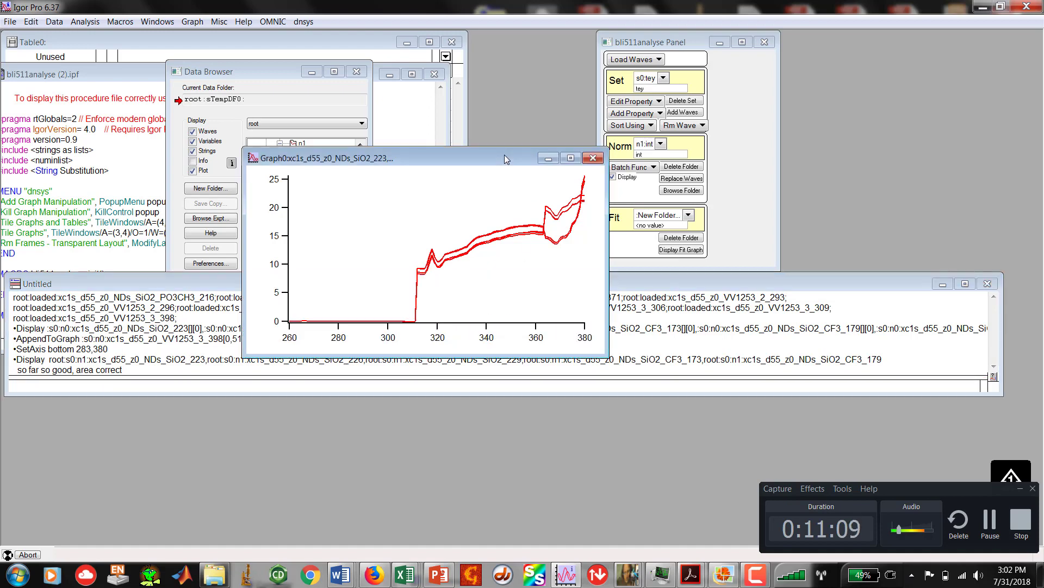
drag(504, 156, 449, 55)
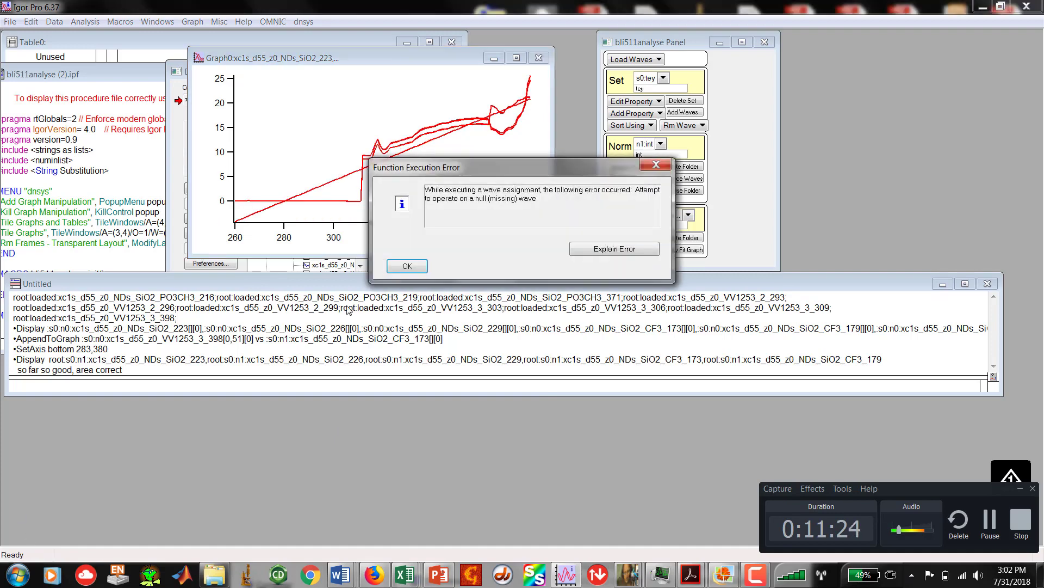
click(408, 265)
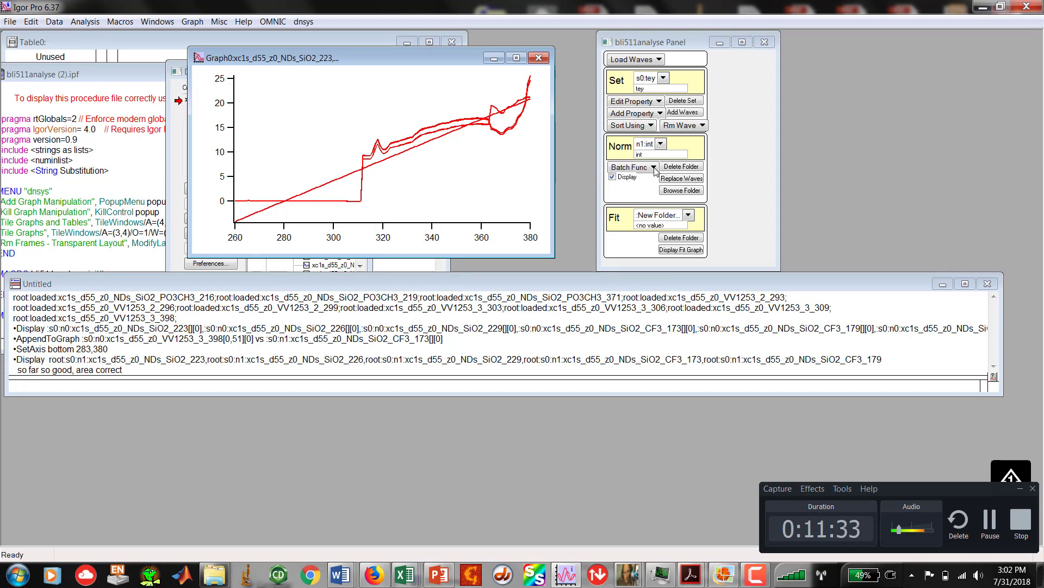
click(649, 171)
click(649, 169)
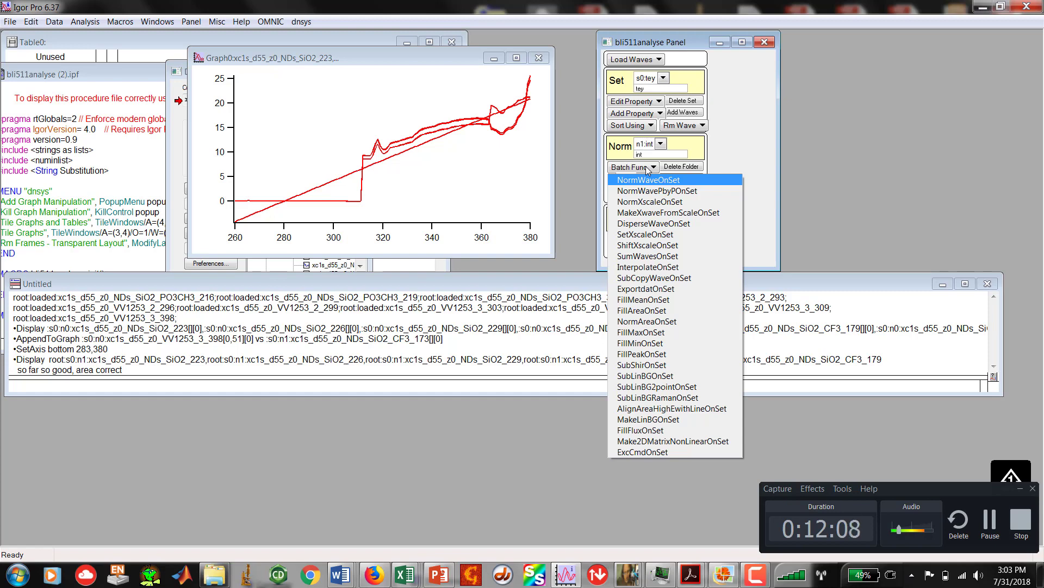
click(639, 408)
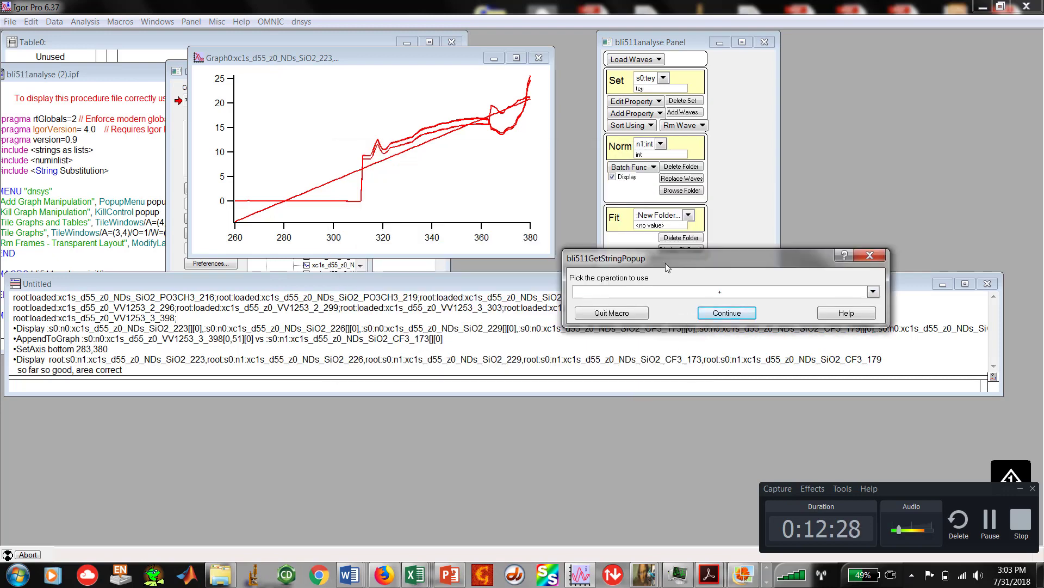
click(613, 314)
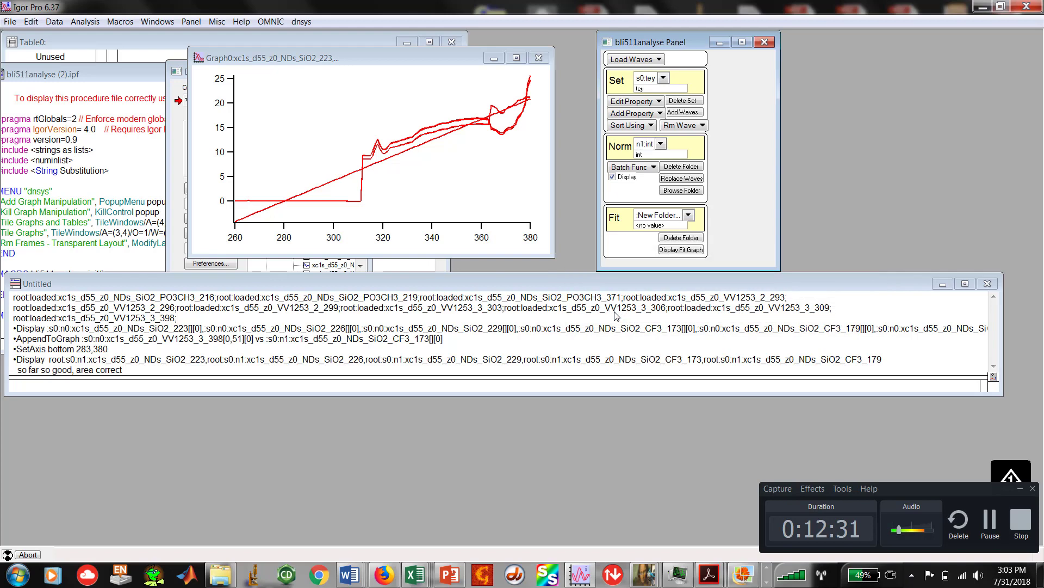
Run NormAreaOnSet on the int norm folder over the range 381 to 260, normalised to 280, and move the graph to inspect it
click(647, 169)
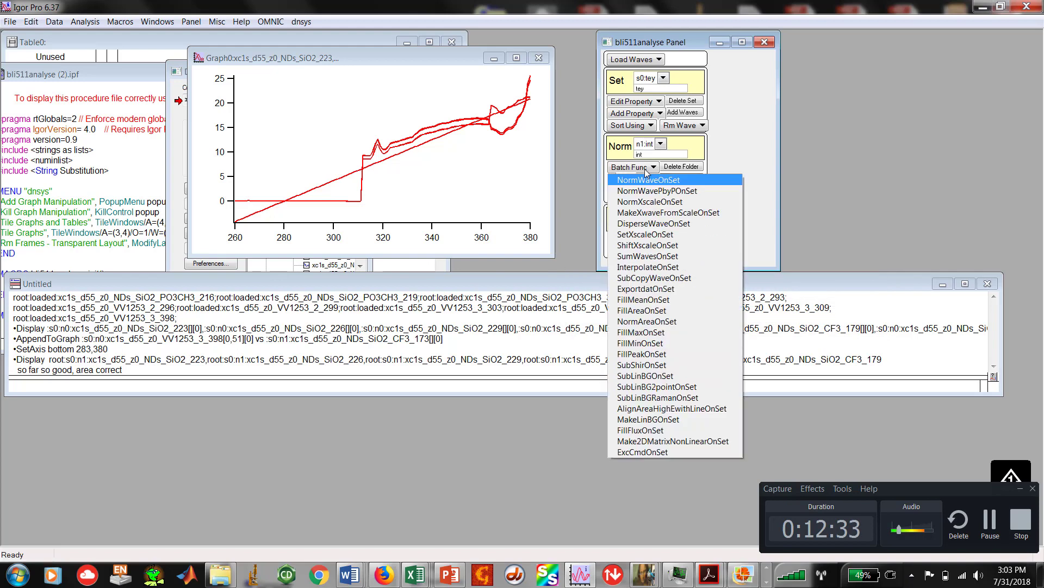
click(659, 324)
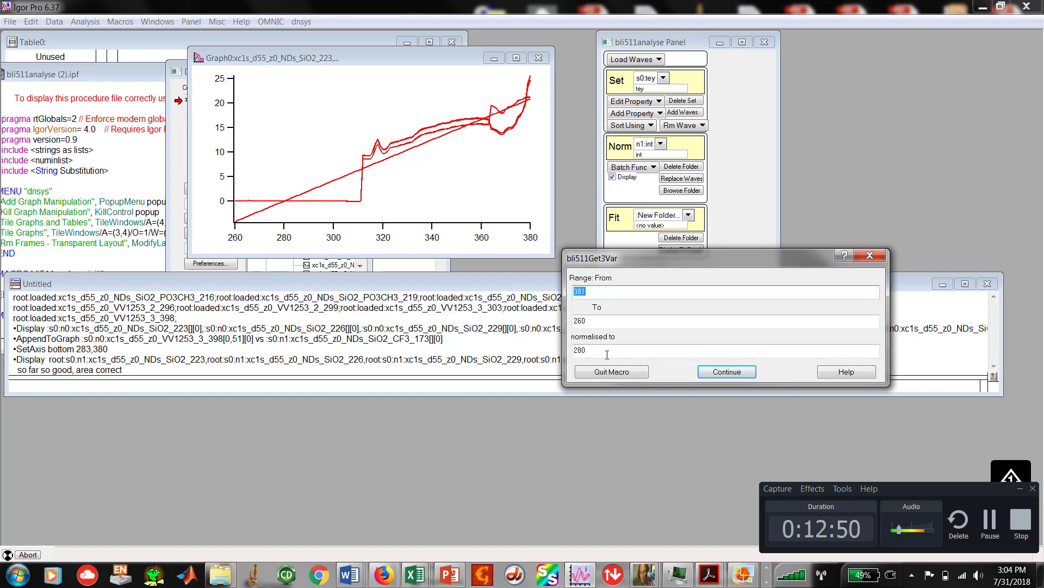
drag(608, 353, 569, 350)
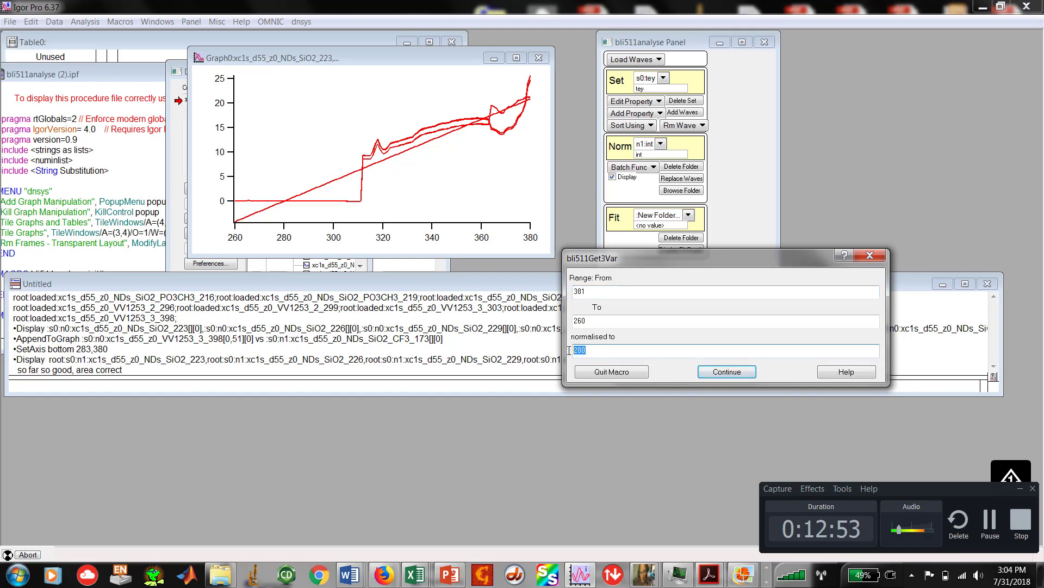
text(38)
drag(585, 350, 572, 352)
text(280)
click(727, 372)
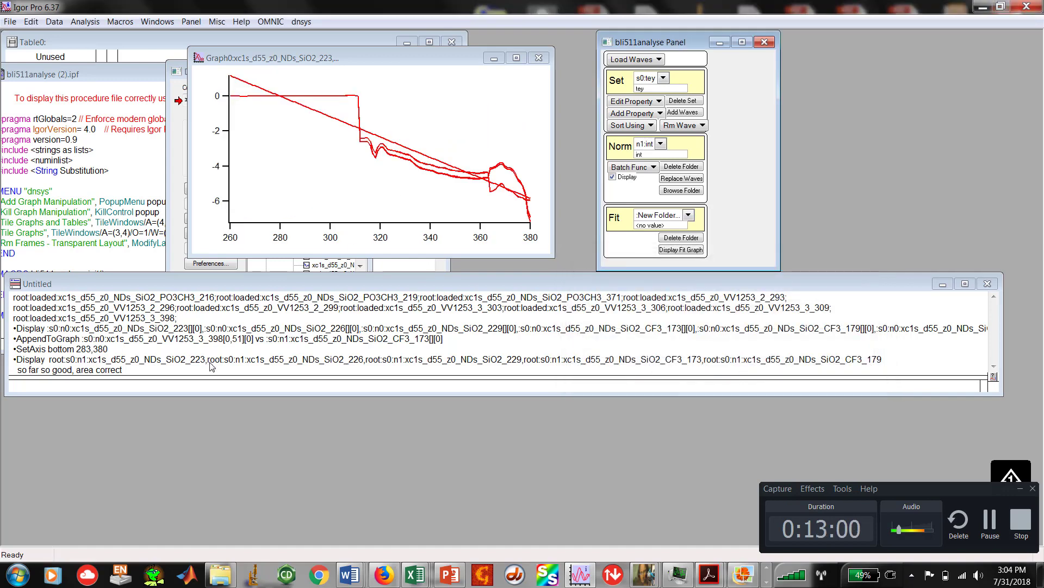
drag(316, 64, 385, 108)
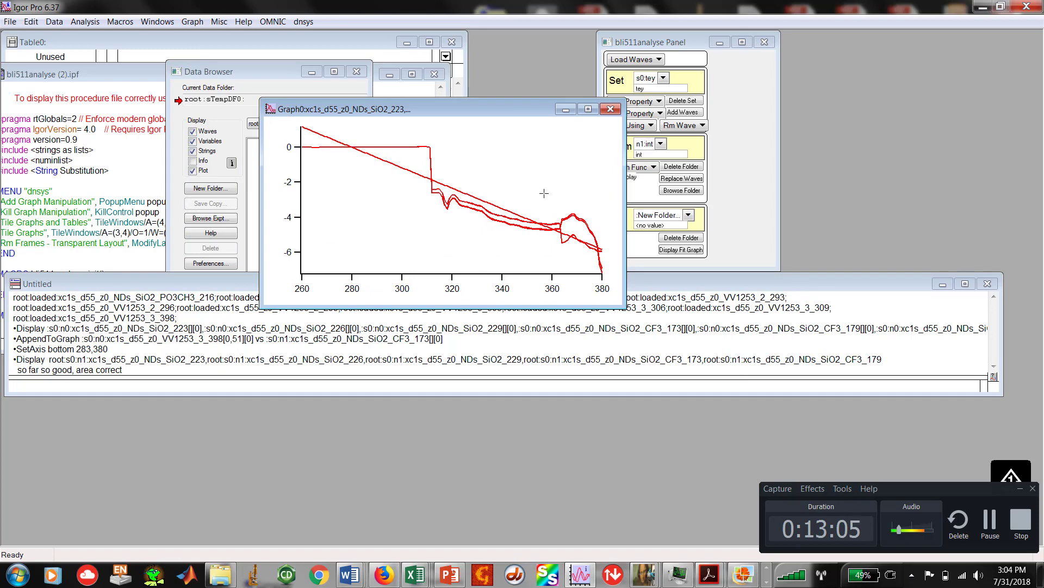
Try to run FillAreaOnSet on the int norm folder over the range 381 to 260, and dismiss the error dialog
click(648, 169)
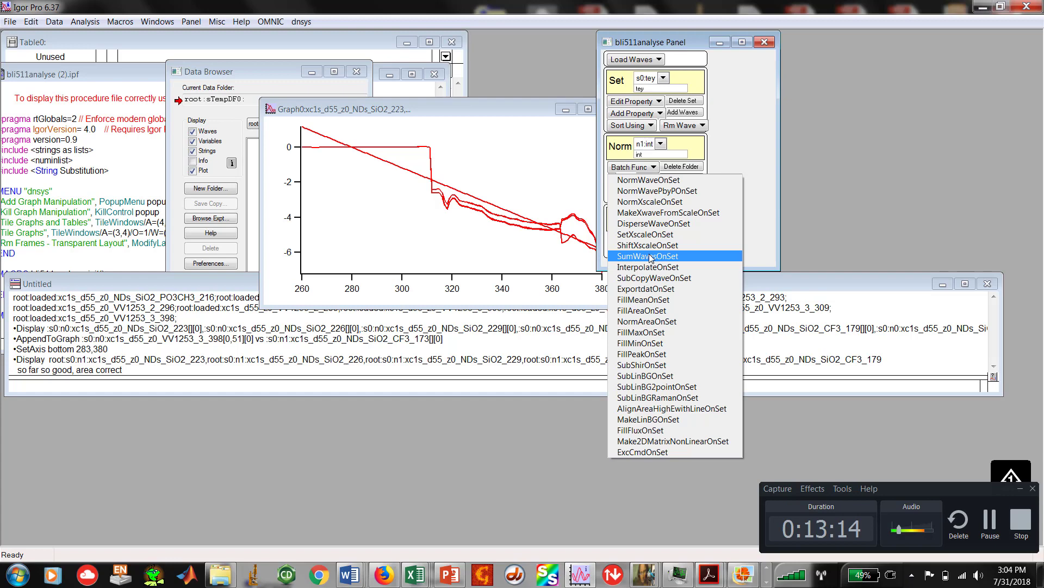
click(649, 312)
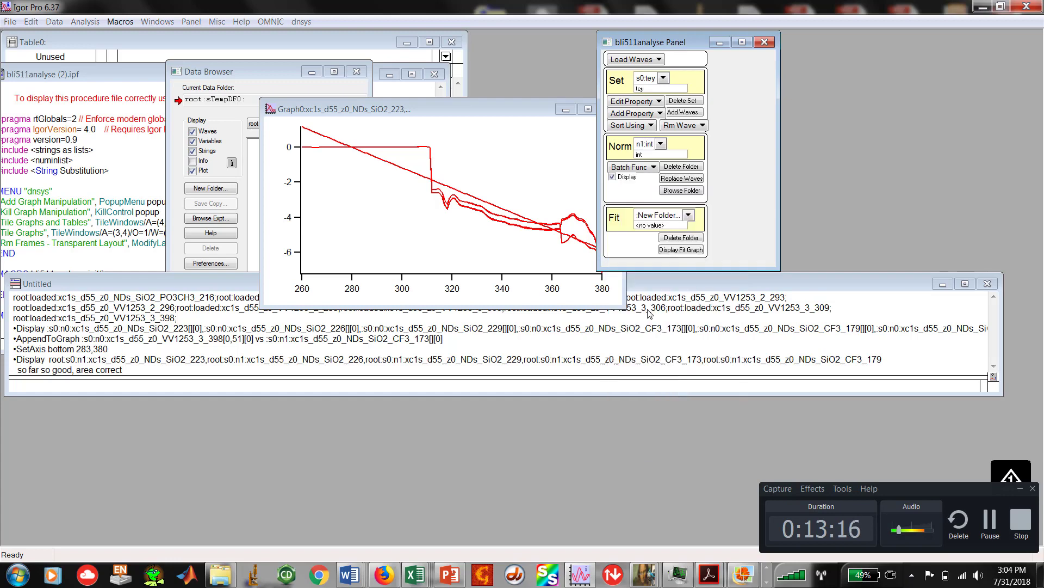
click(727, 315)
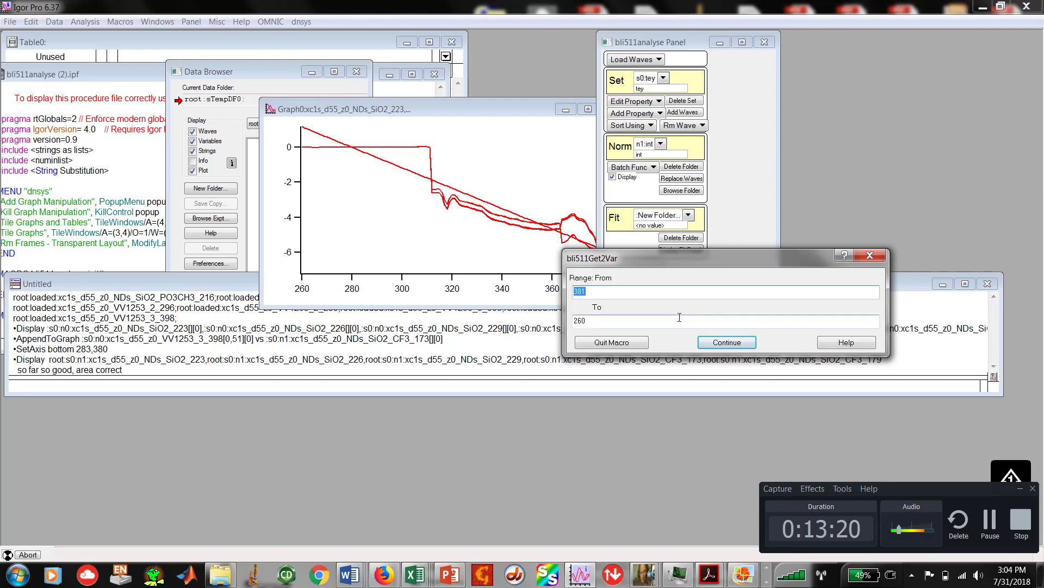
click(717, 342)
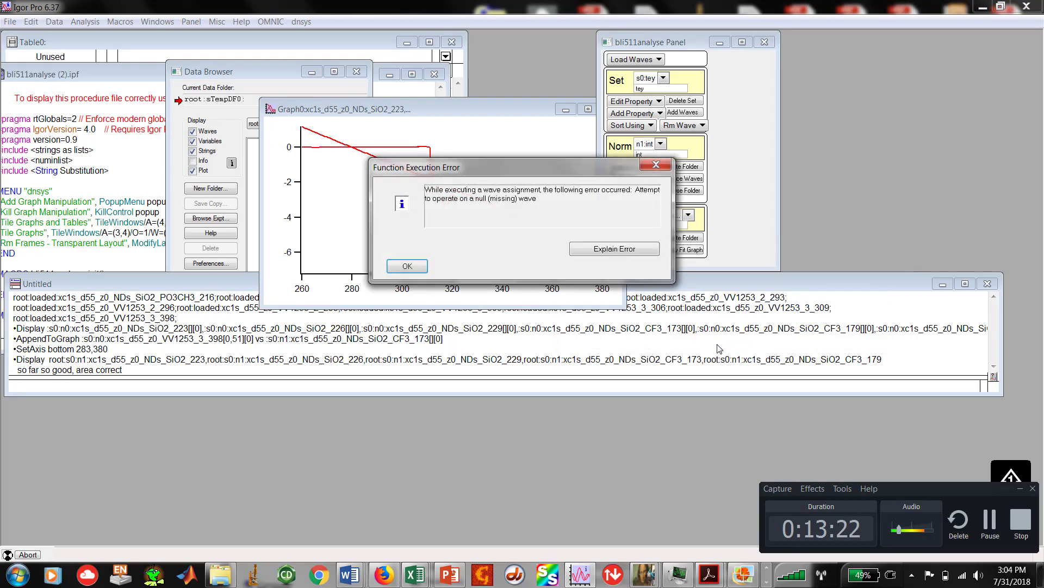
click(408, 267)
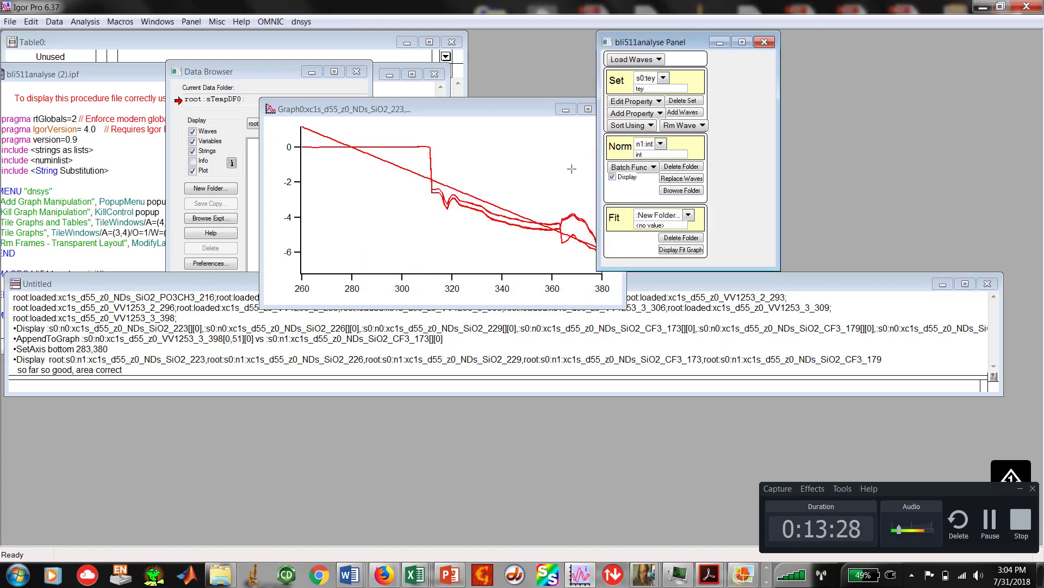
Move the graph window over the command window, clear of the Data Browser and the panel's Norm controls
drag(493, 109, 403, 183)
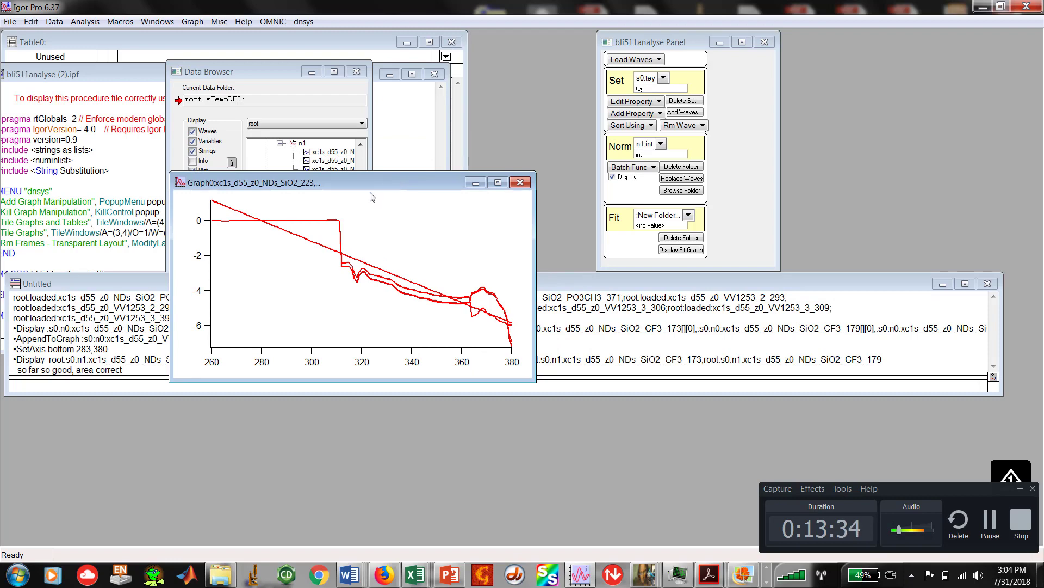
drag(361, 184, 623, 177)
drag(614, 223, 609, 240)
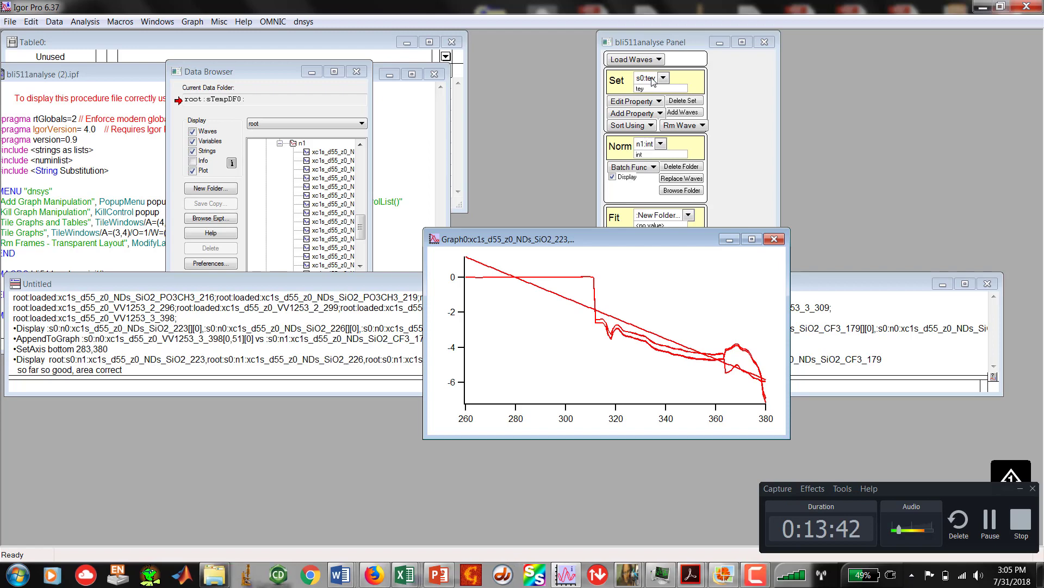
click(661, 144)
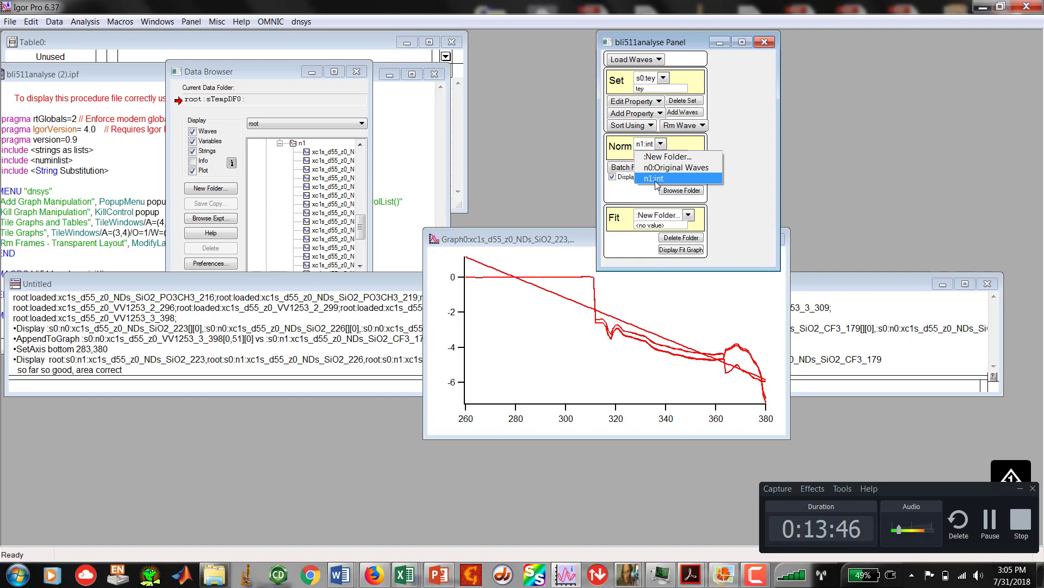
click(623, 152)
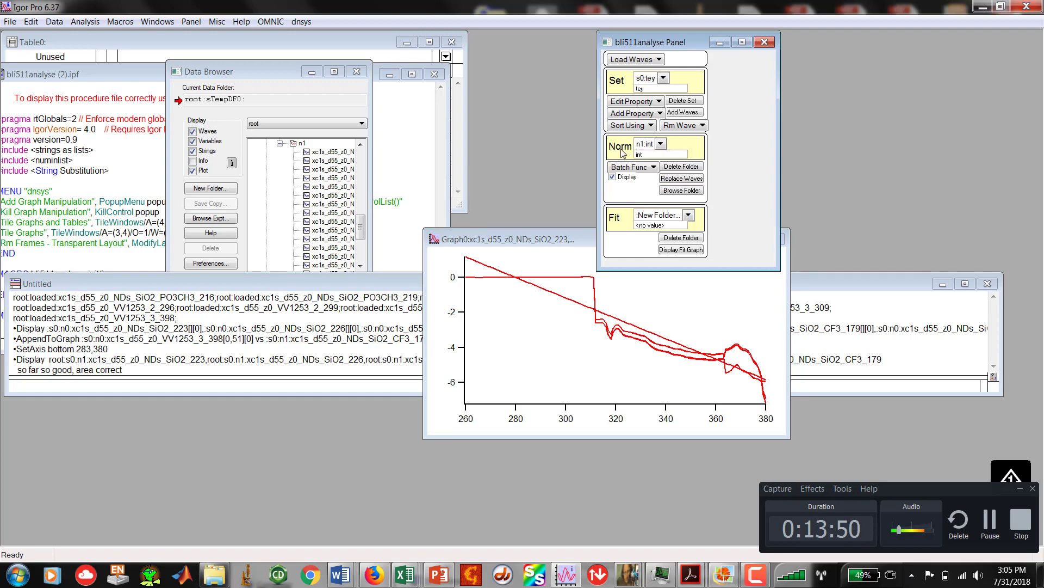
click(646, 167)
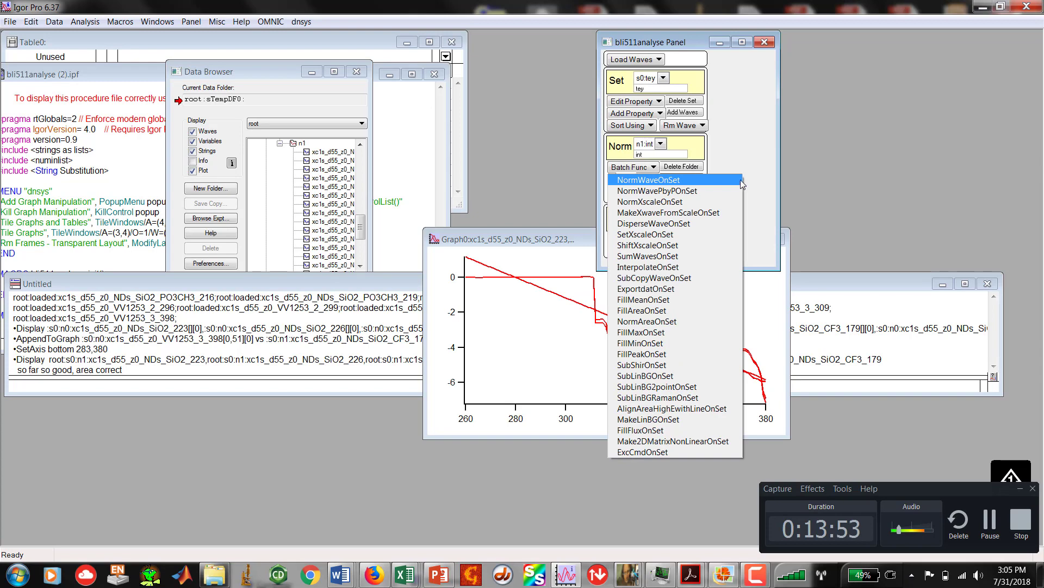
click(759, 129)
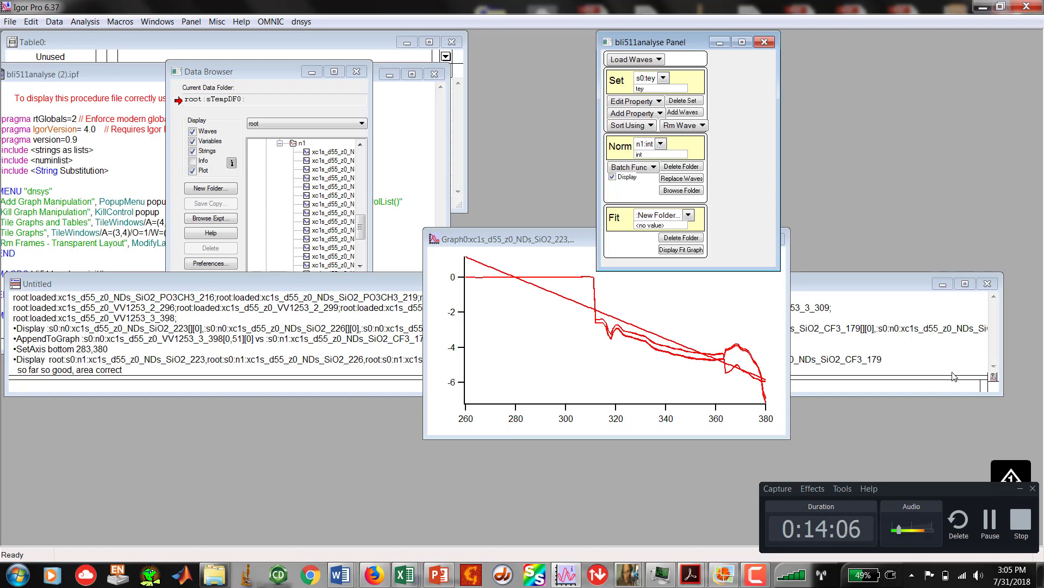
drag(899, 532, 915, 534)
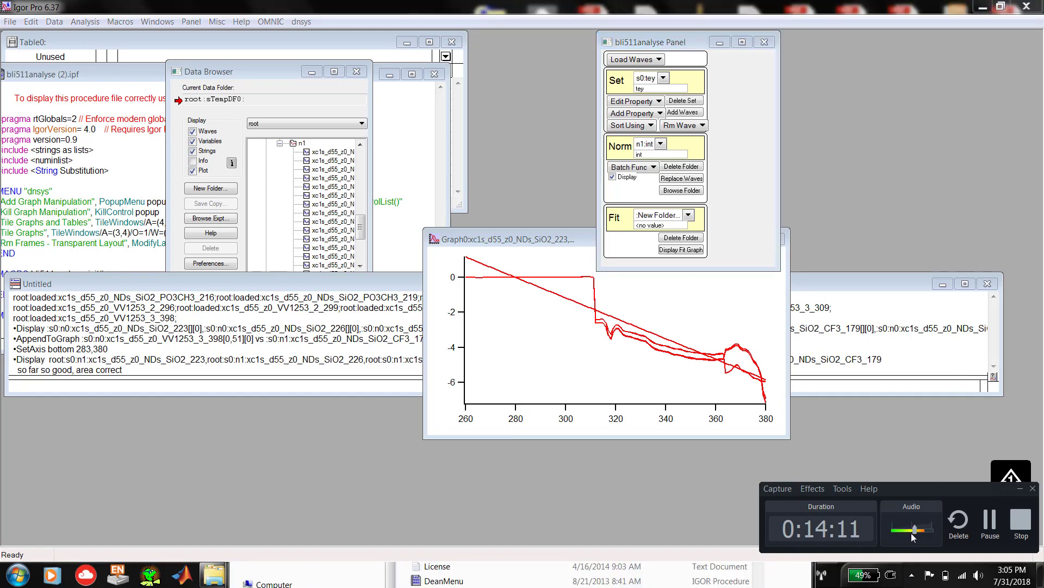